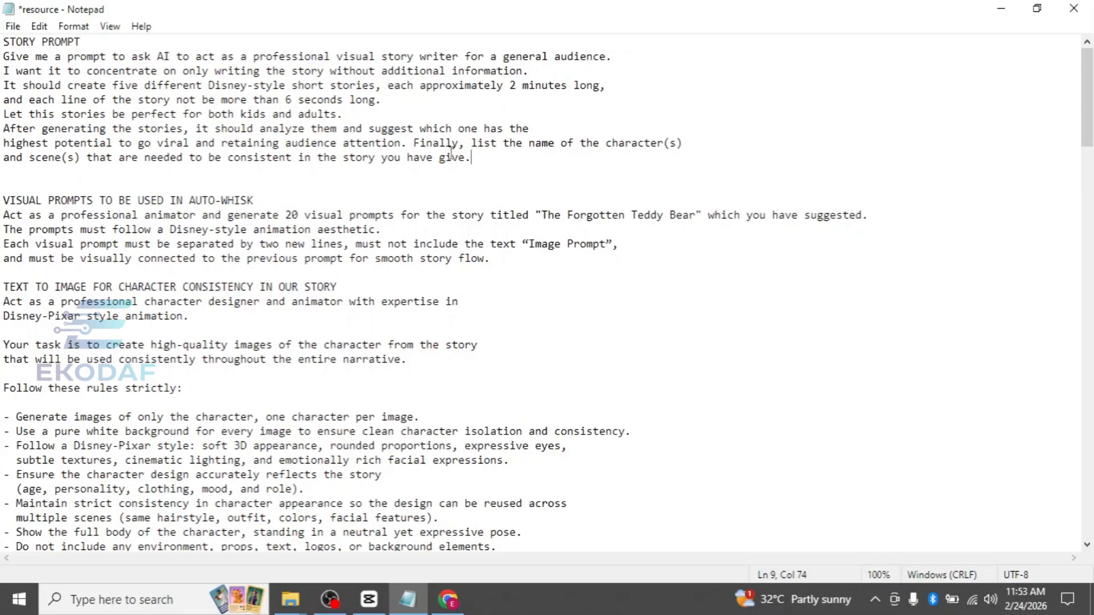
- Copy the full text under STORY PROMPT from the Notepad resource file and submit it as a new ChatGPT message
{"action": "left_click_drag", "start_coordinate": [493, 157], "coordinate": [4, 59]}
{"action": "key", "text": "ctrl+c"}
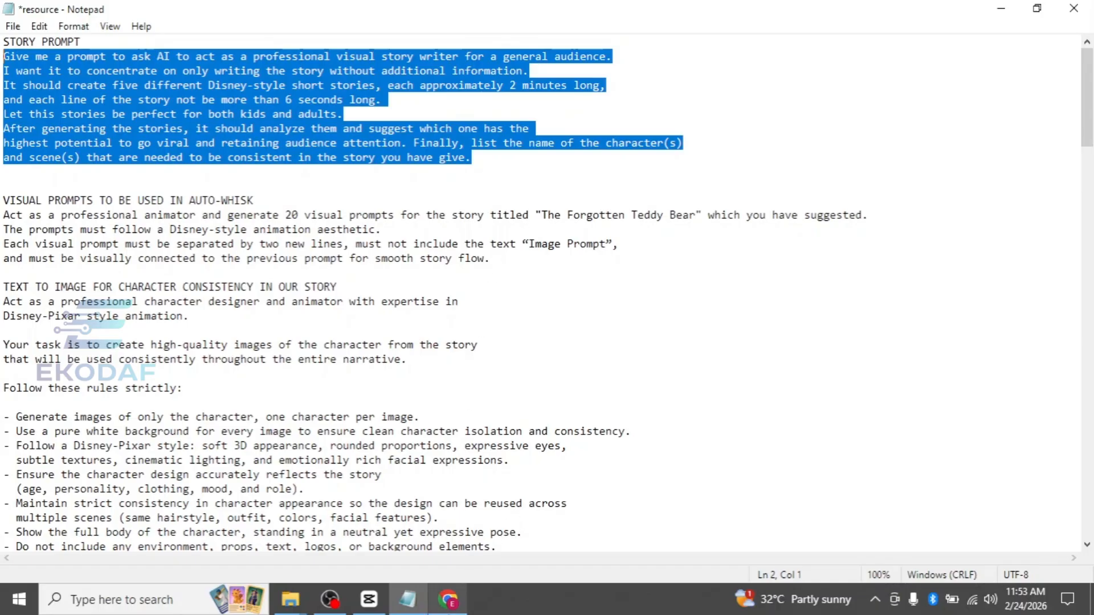
{"action": "left_click", "coordinate": [449, 599]}
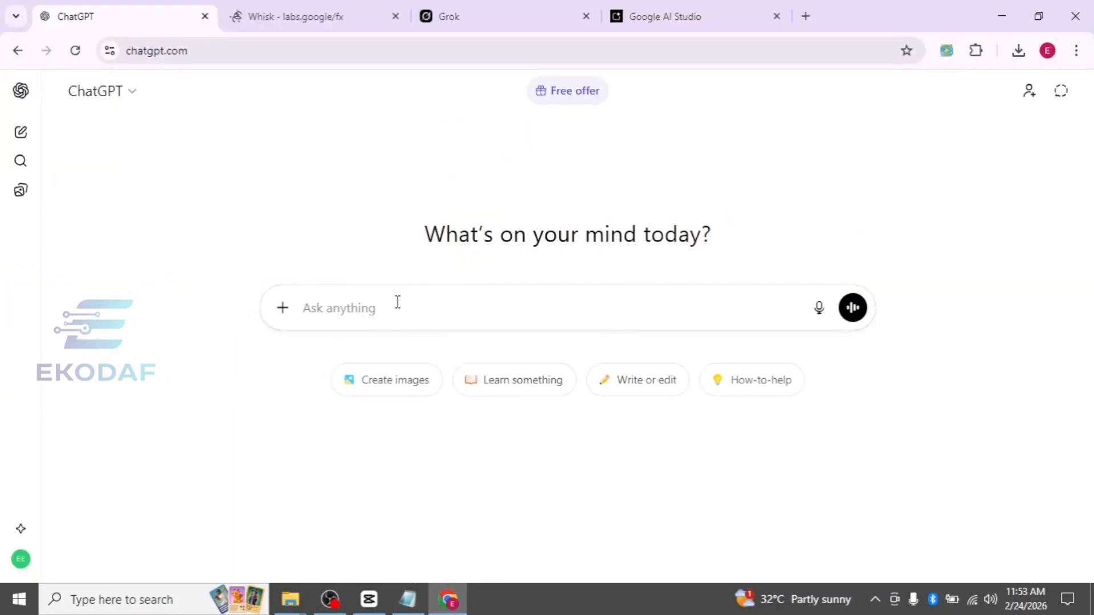
{"action": "key", "text": "ctrl+v"}
{"action": "left_click", "coordinate": [852, 454]}
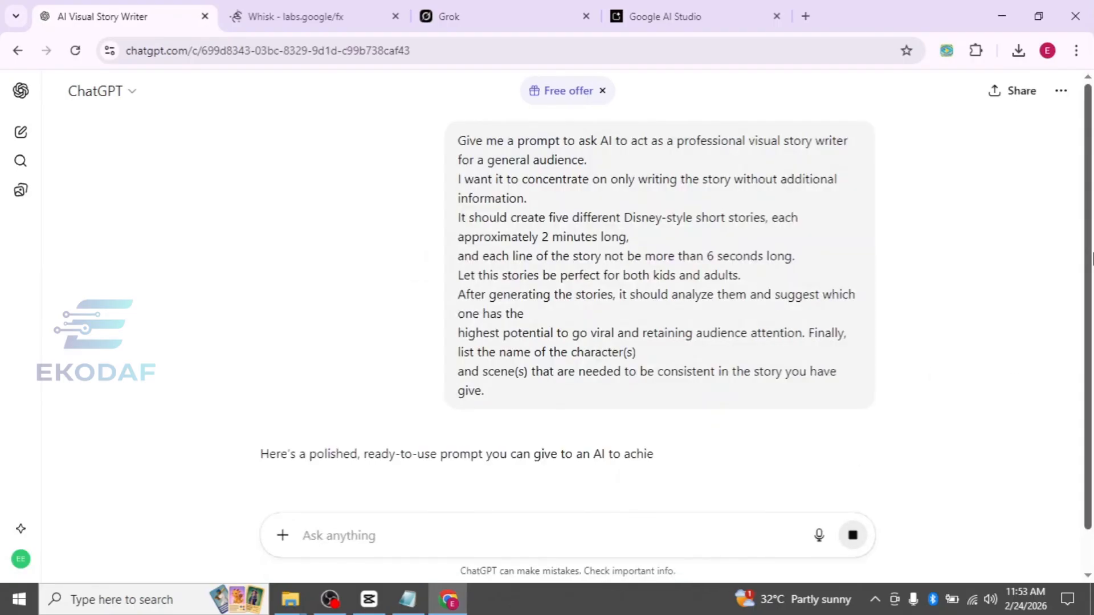
- Dismiss the upgrade notice, copy the generated prompt from "Act as a professional visual story writer" through "what is asked.", and submit it in the chat
{"action": "left_click_drag", "start_coordinate": [1093, 260], "coordinate": [1093, 397]}
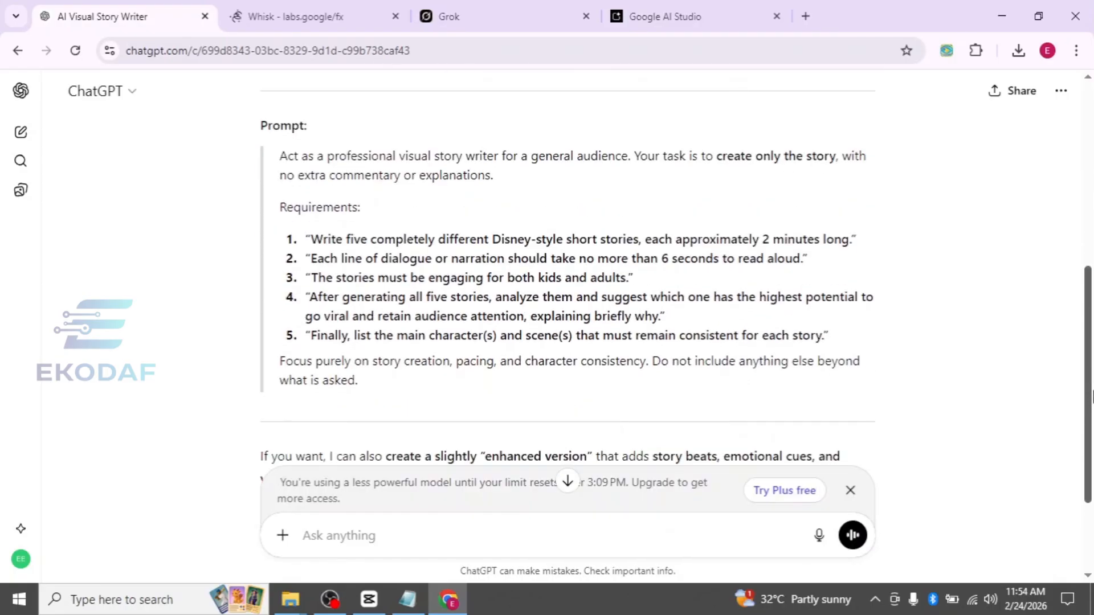
{"action": "left_click_drag", "start_coordinate": [1089, 345], "coordinate": [1093, 430]}
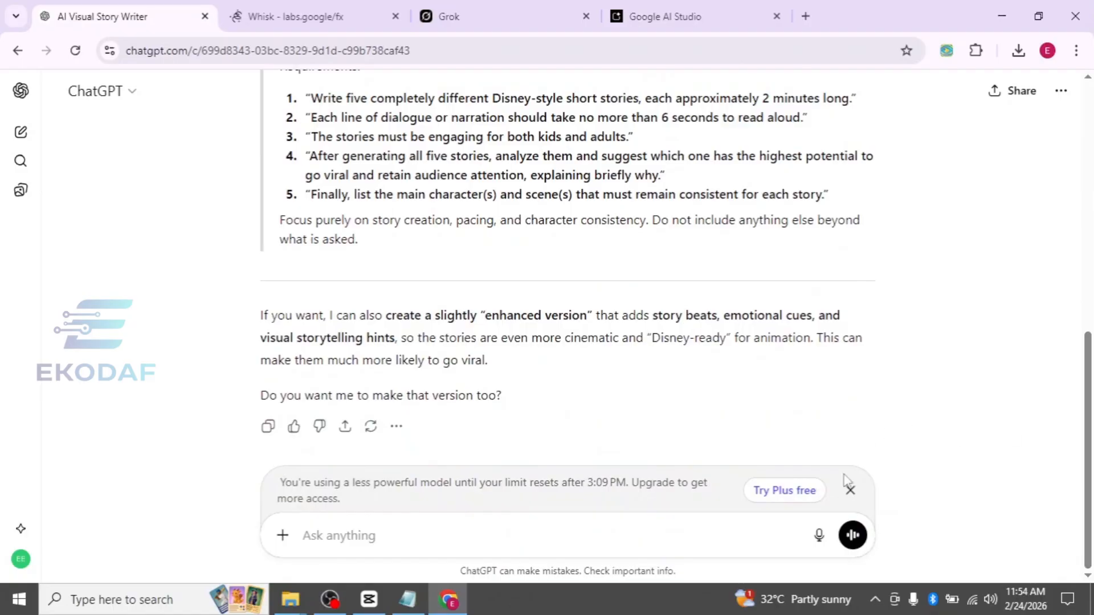
{"action": "left_click", "coordinate": [850, 493]}
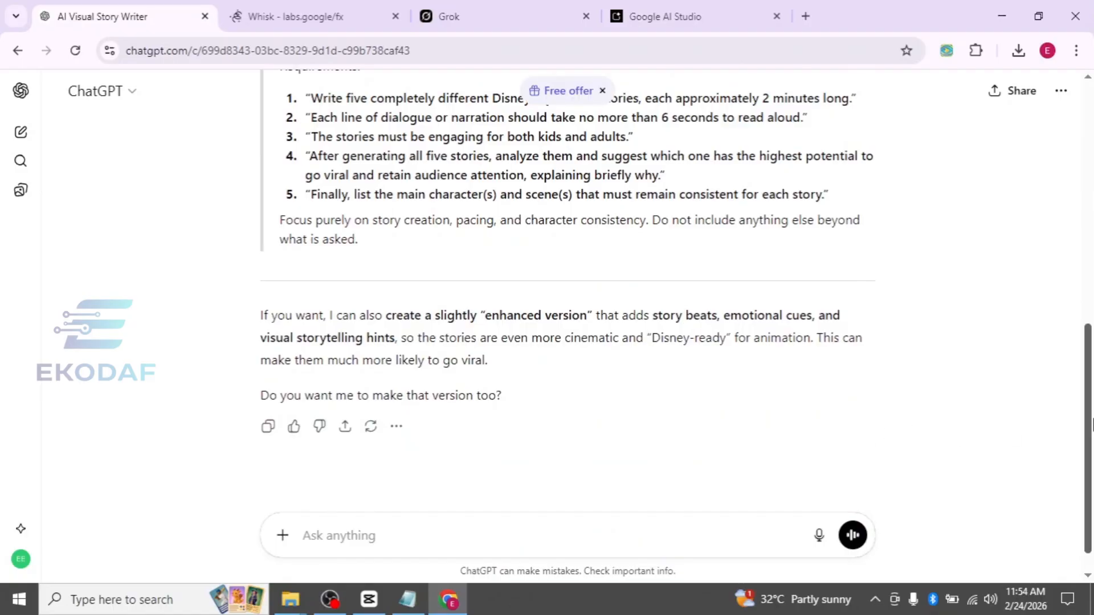
{"action": "left_click_drag", "start_coordinate": [1092, 424], "coordinate": [1092, 351]}
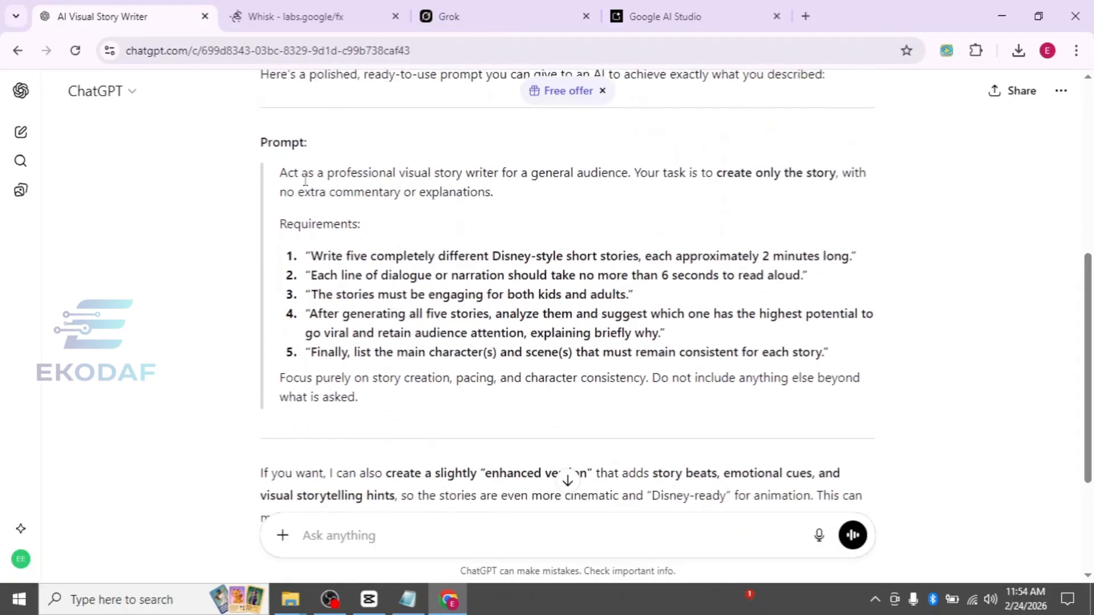
{"action": "left_click_drag", "start_coordinate": [281, 174], "coordinate": [437, 399]}
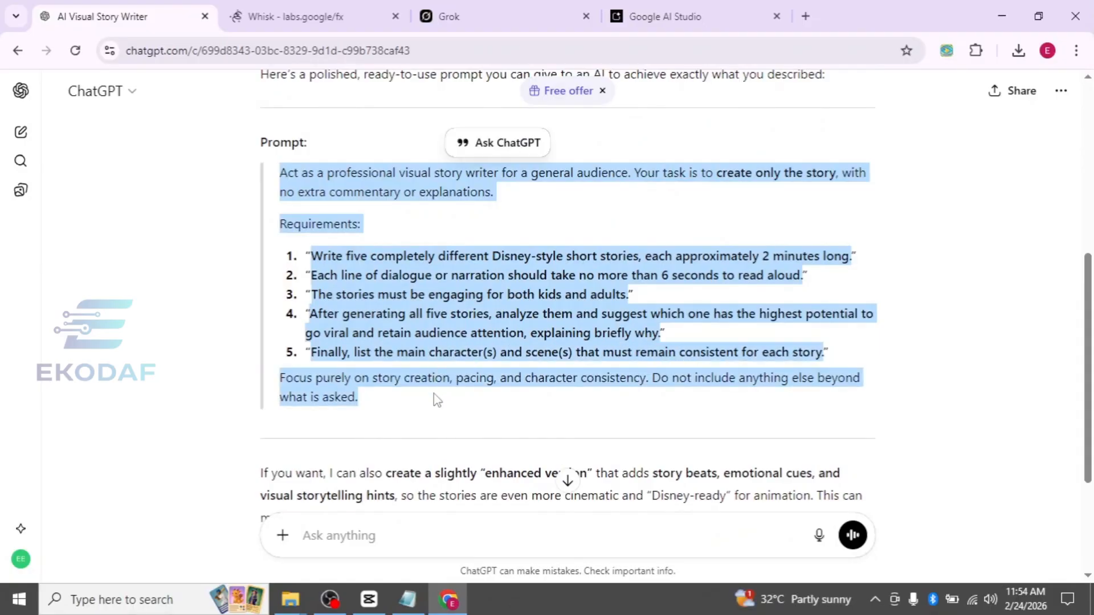
{"action": "left_click_drag", "start_coordinate": [1092, 352], "coordinate": [1092, 358]}
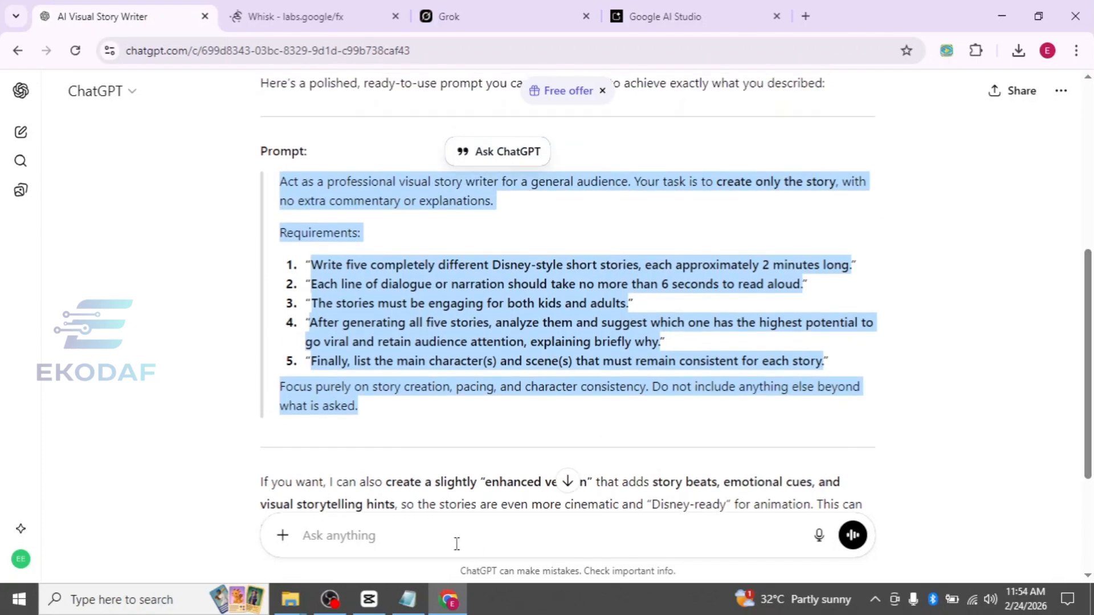
{"action": "left_click", "coordinate": [428, 535]}
{"action": "key", "text": "ctrl+v"}
{"action": "key", "text": "Return"}
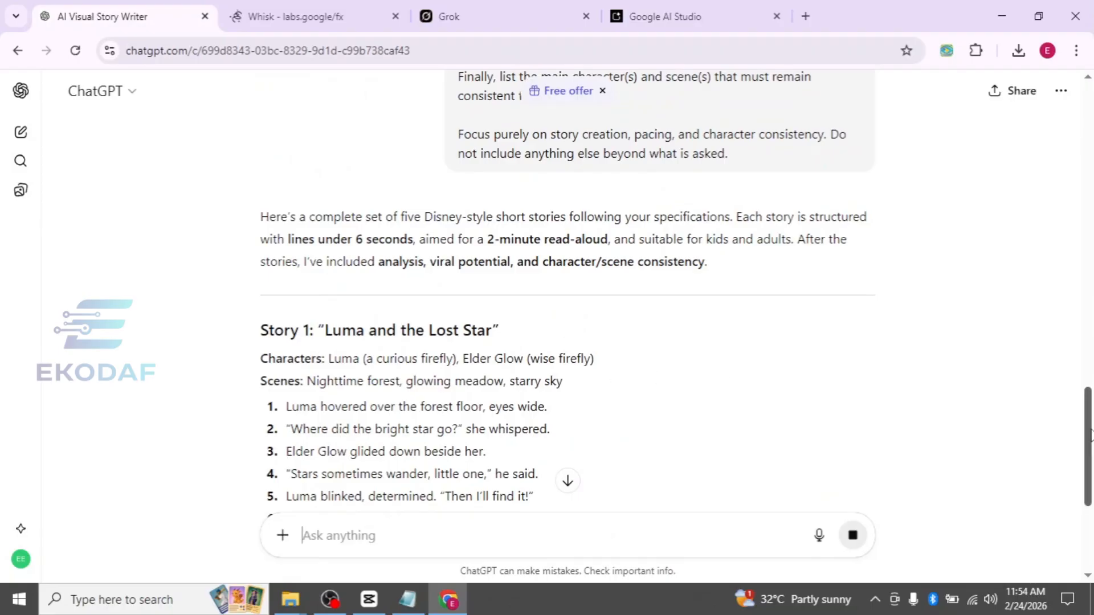
- Read through the five generated stories and the analysis to identify the one most likely to go viral
{"action": "scroll", "coordinate": [399, 233], "scroll_direction": "down", "scroll_amount": 4}
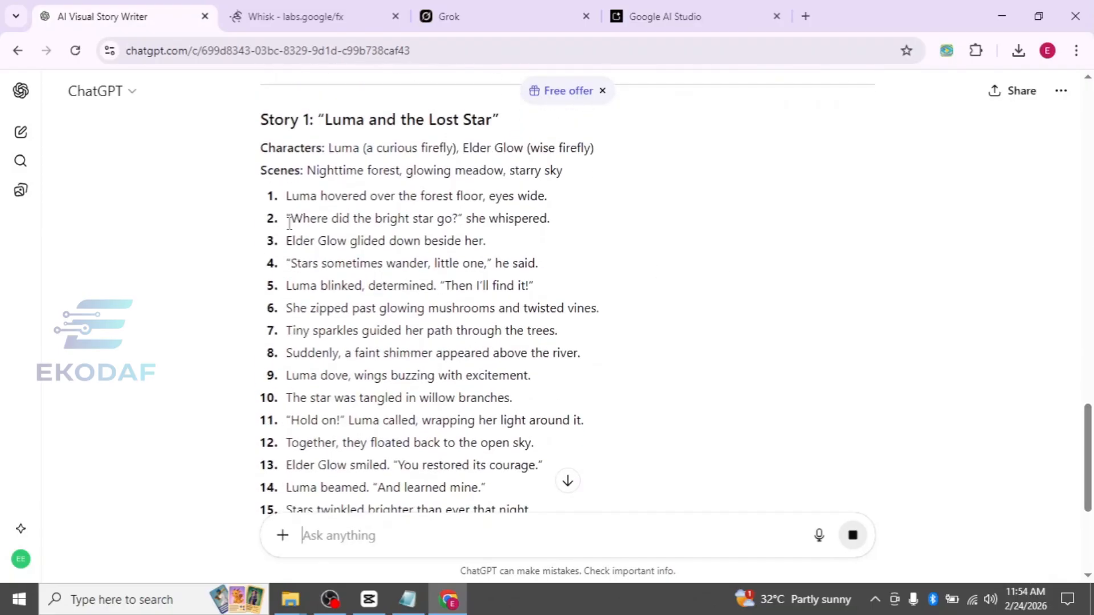
{"action": "left_click_drag", "start_coordinate": [1089, 459], "coordinate": [1091, 401]}
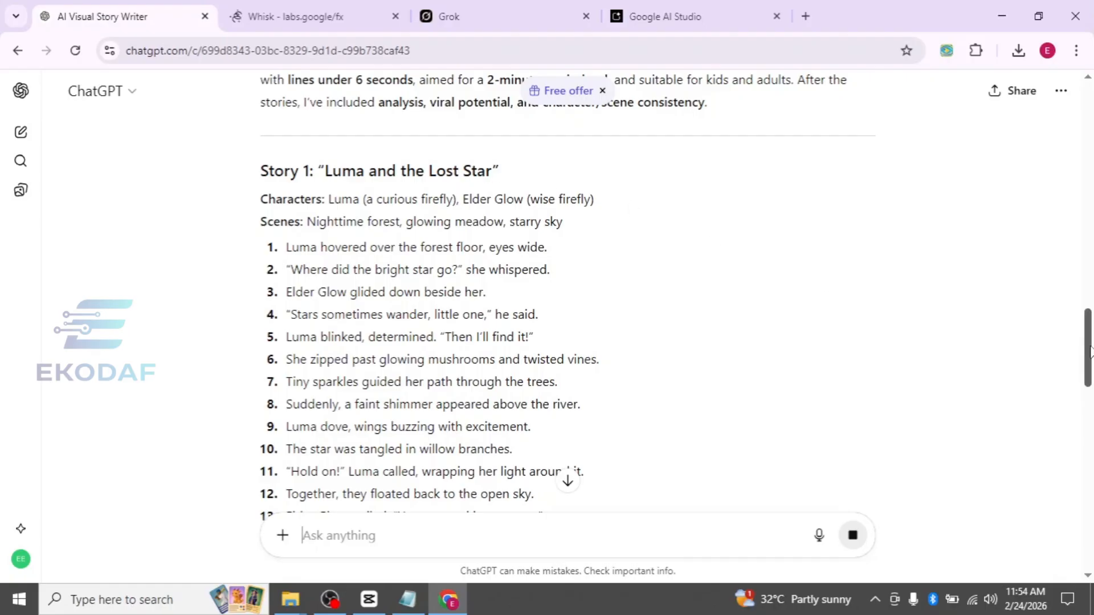
{"action": "scroll", "coordinate": [1092, 350], "scroll_direction": "down", "scroll_amount": 7}
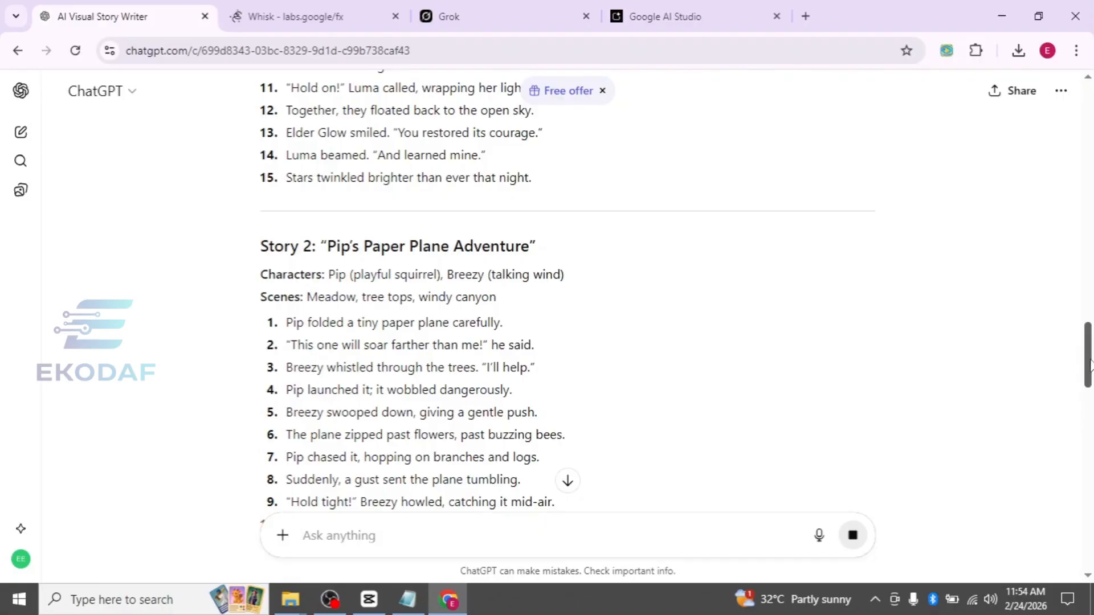
{"action": "left_click_drag", "start_coordinate": [1091, 368], "coordinate": [1089, 521]}
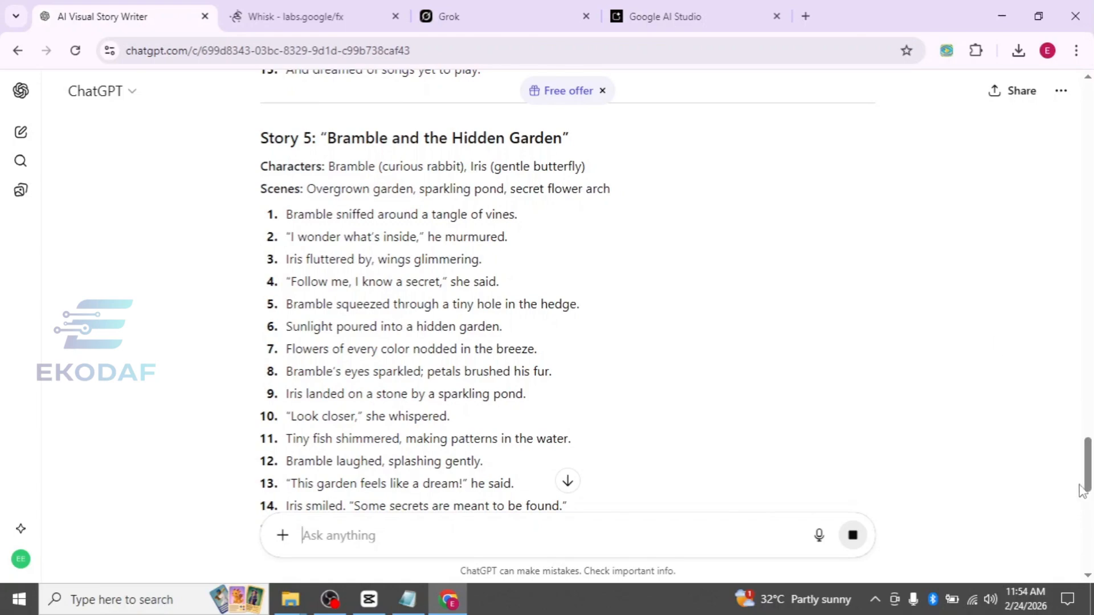
{"action": "left_click_drag", "start_coordinate": [1088, 466], "coordinate": [1092, 500]}
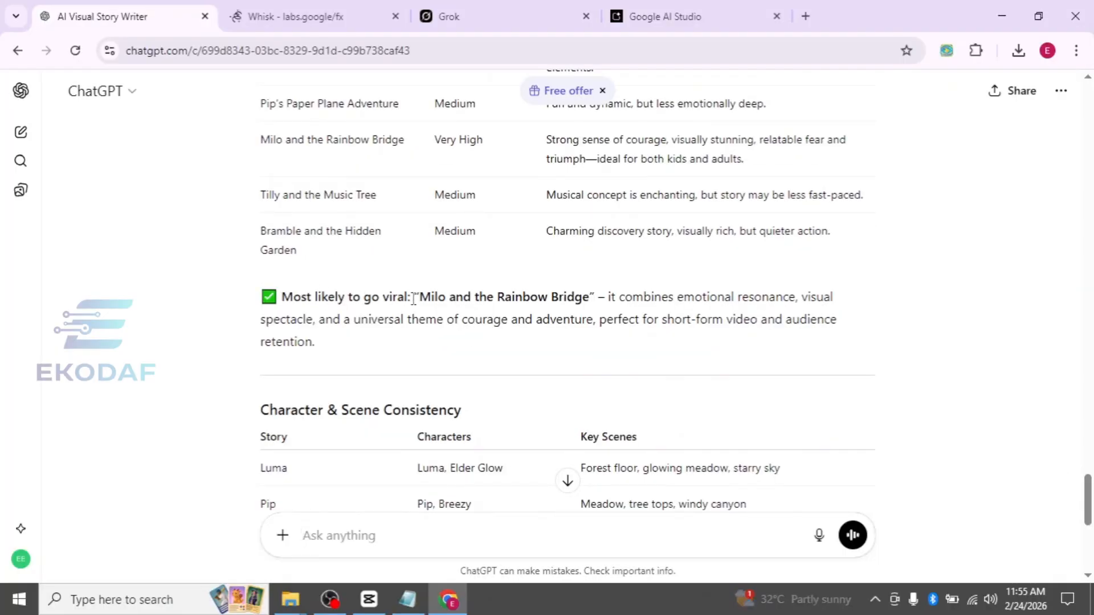
{"action": "left_click_drag", "start_coordinate": [428, 297], "coordinate": [456, 298]}
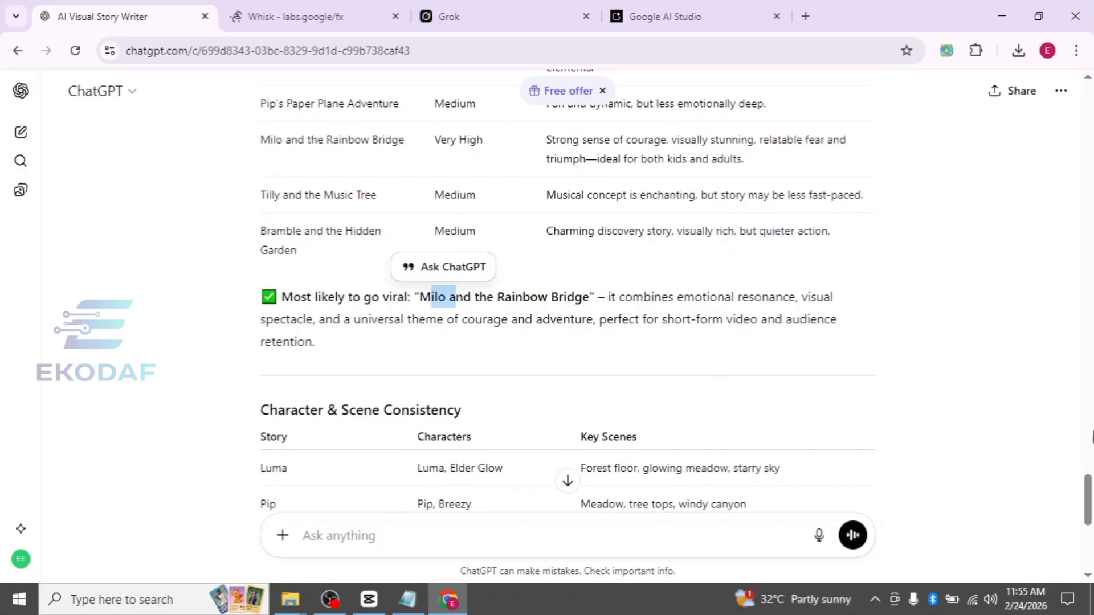
- Copy the title "Milo and the Rainbow Bridge" from story 3 and replace "The Forgotten Teddy Bear" with it in Notepad's visual prompts text
{"action": "left_click_drag", "start_coordinate": [1092, 518], "coordinate": [1091, 353]}
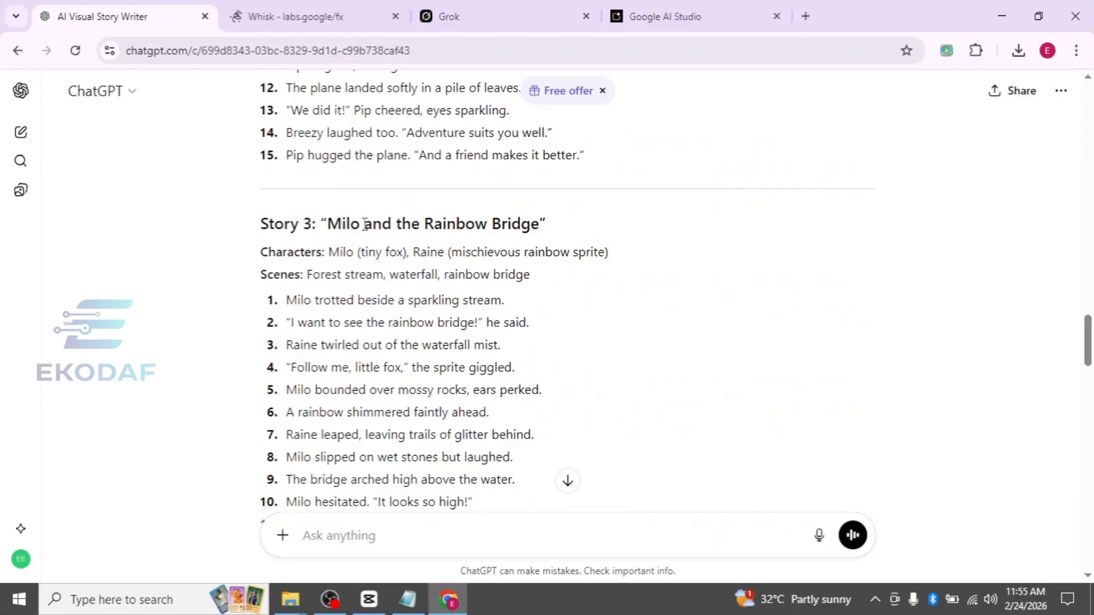
{"action": "left_click_drag", "start_coordinate": [539, 227], "coordinate": [335, 223]}
{"action": "key", "text": "ctrl+c"}
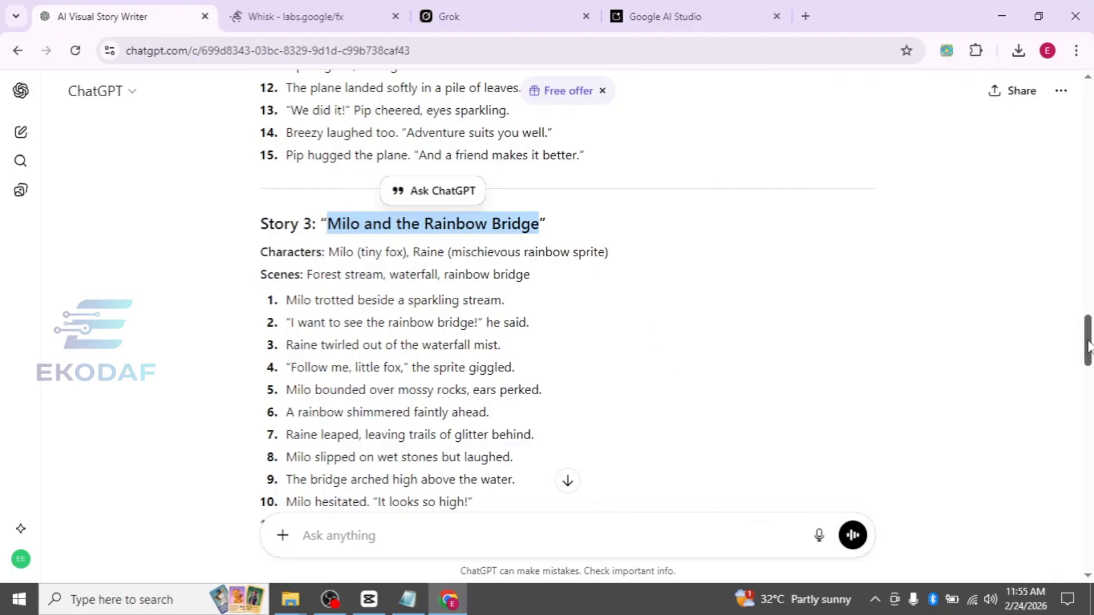
{"action": "left_click_drag", "start_coordinate": [1089, 347], "coordinate": [1091, 358]}
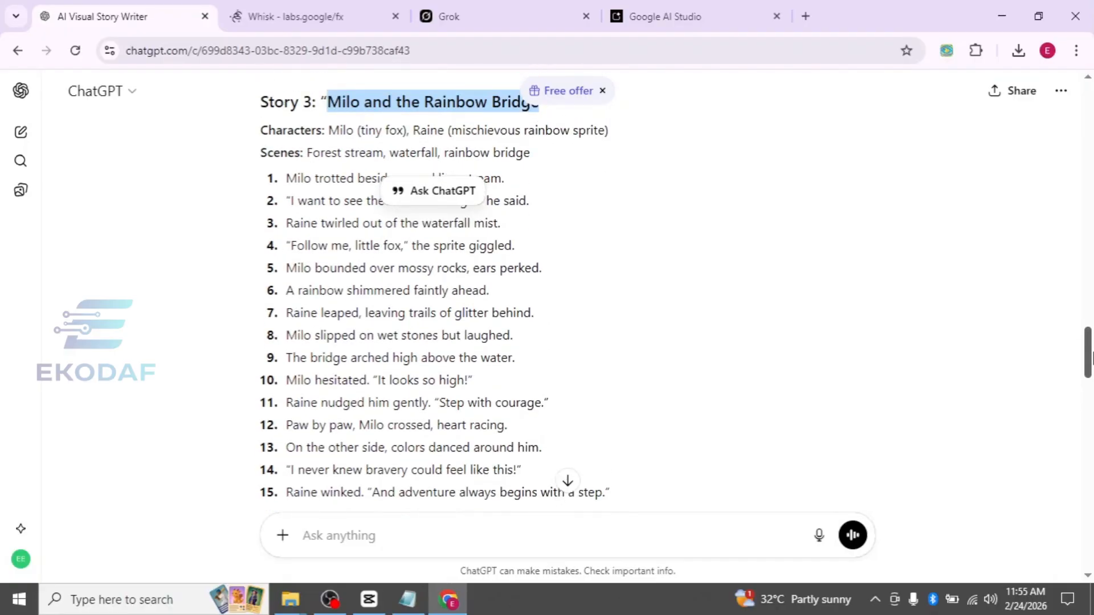
{"action": "key", "text": "alt+Tab"}
{"action": "left_click", "coordinate": [48, 229]}
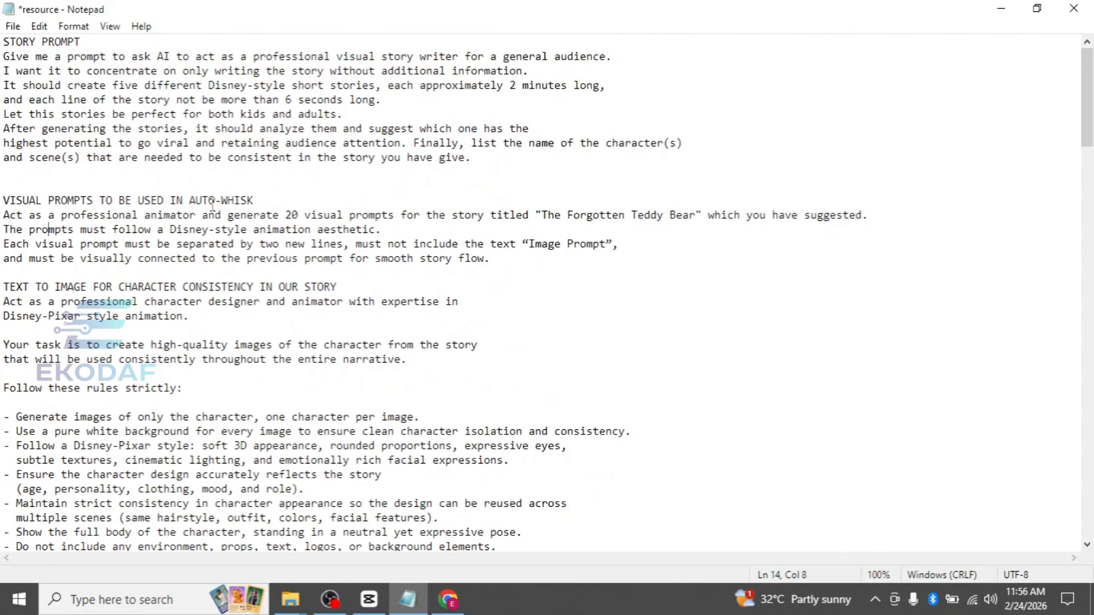
{"action": "left_click", "coordinate": [267, 200]}
{"action": "left_click_drag", "start_coordinate": [542, 215], "coordinate": [696, 214]}
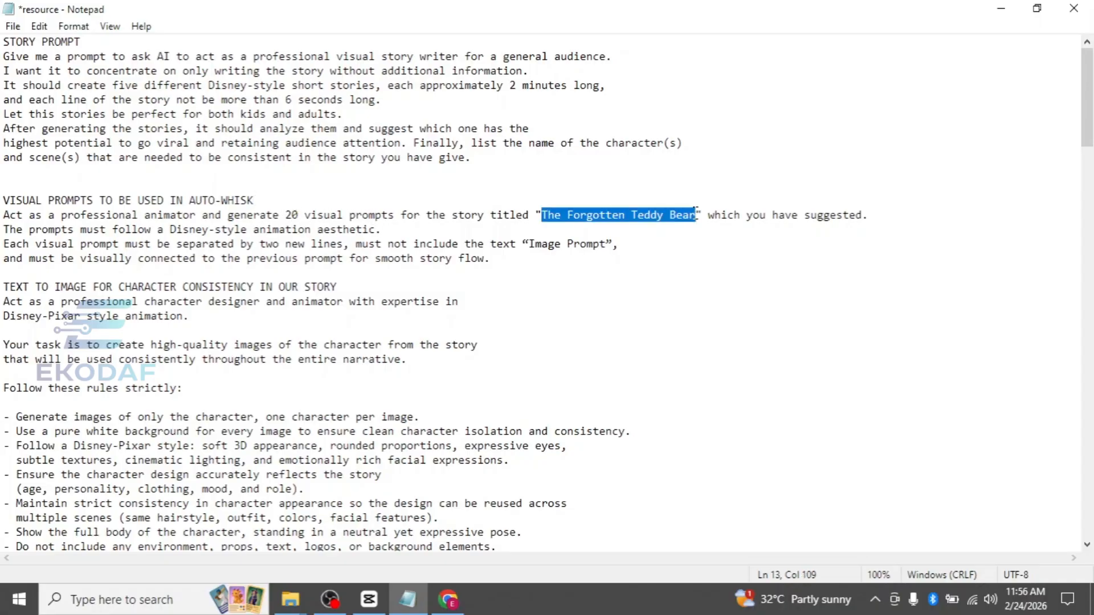
{"action": "key", "text": "ctrl+v"}
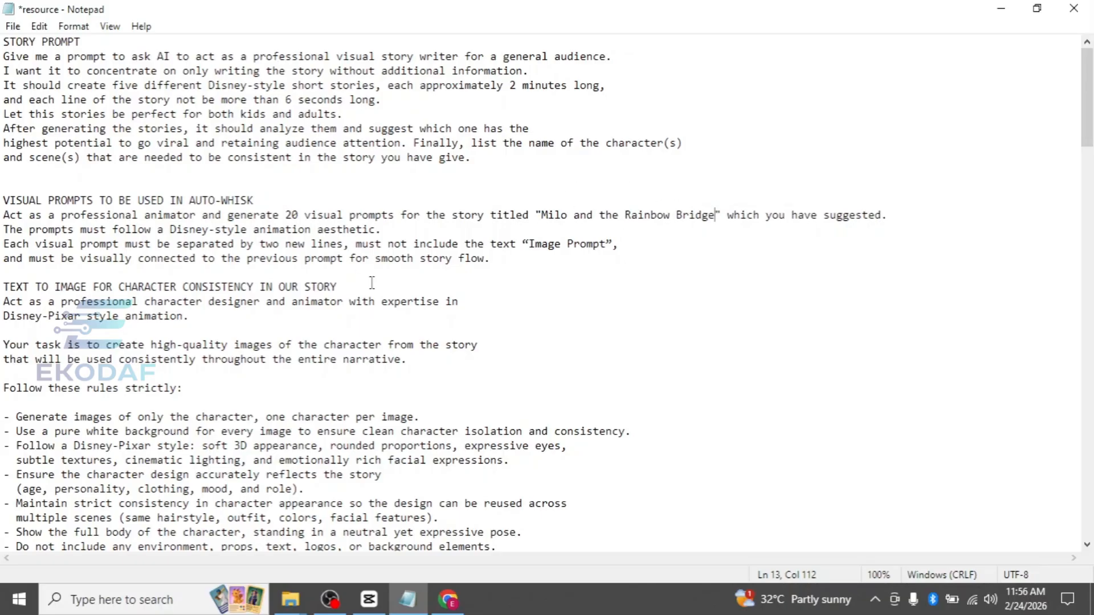
- Copy the four-line visual prompts request from Notepad and submit it in the ChatGPT conversation
{"action": "double_click", "coordinate": [387, 206]}
{"action": "left_click", "coordinate": [507, 261]}
{"action": "left_click_drag", "start_coordinate": [507, 261], "coordinate": [2, 221]}
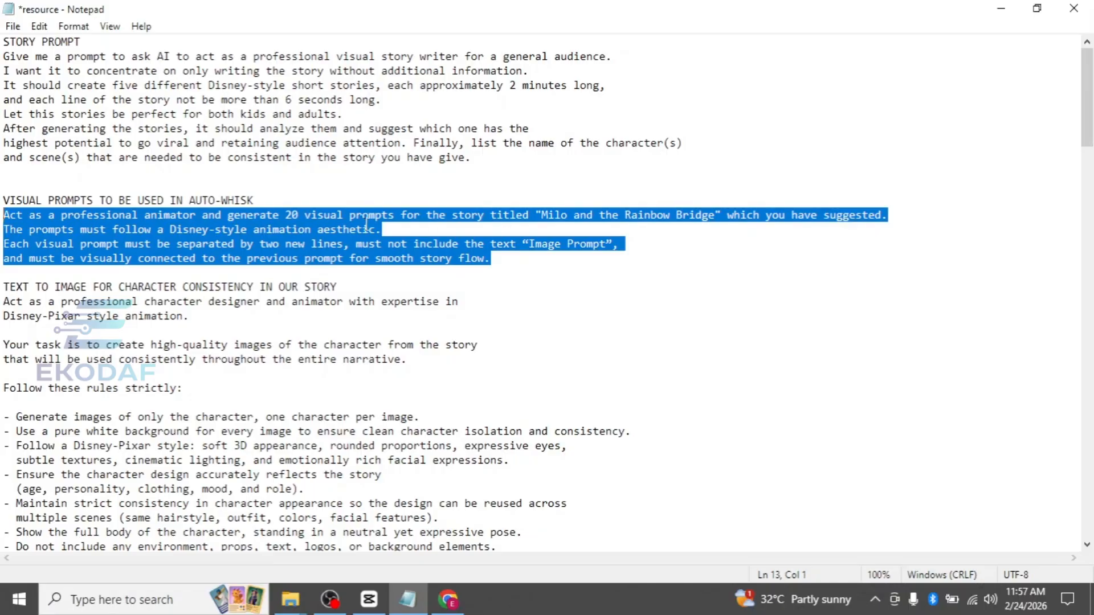
{"action": "left_click", "coordinate": [521, 265]}
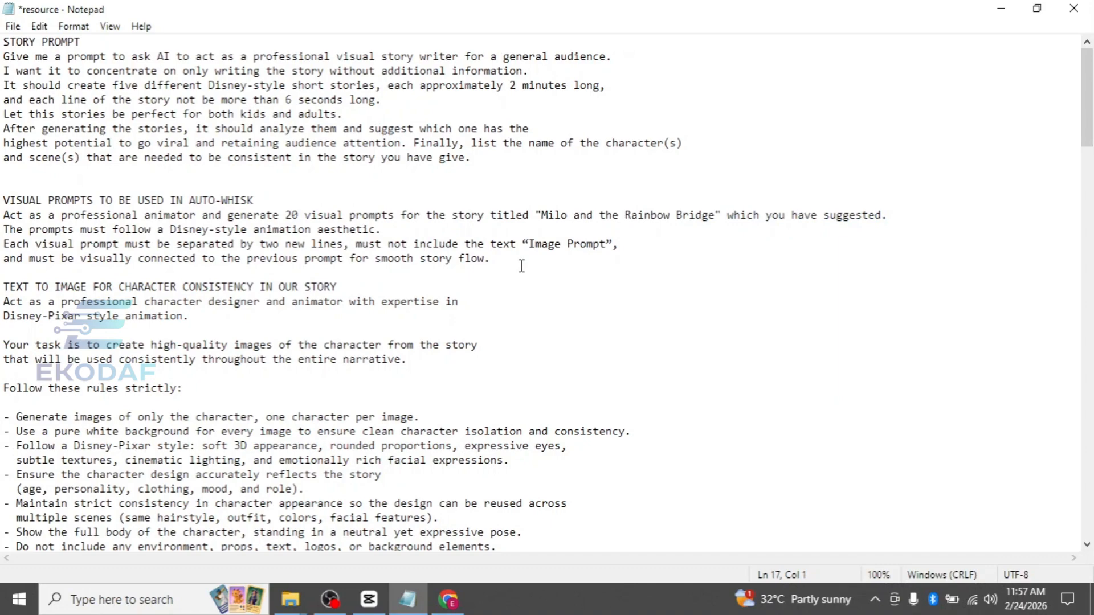
{"action": "left_click", "coordinate": [507, 260]}
{"action": "left_click_drag", "start_coordinate": [507, 260], "coordinate": [3, 217]}
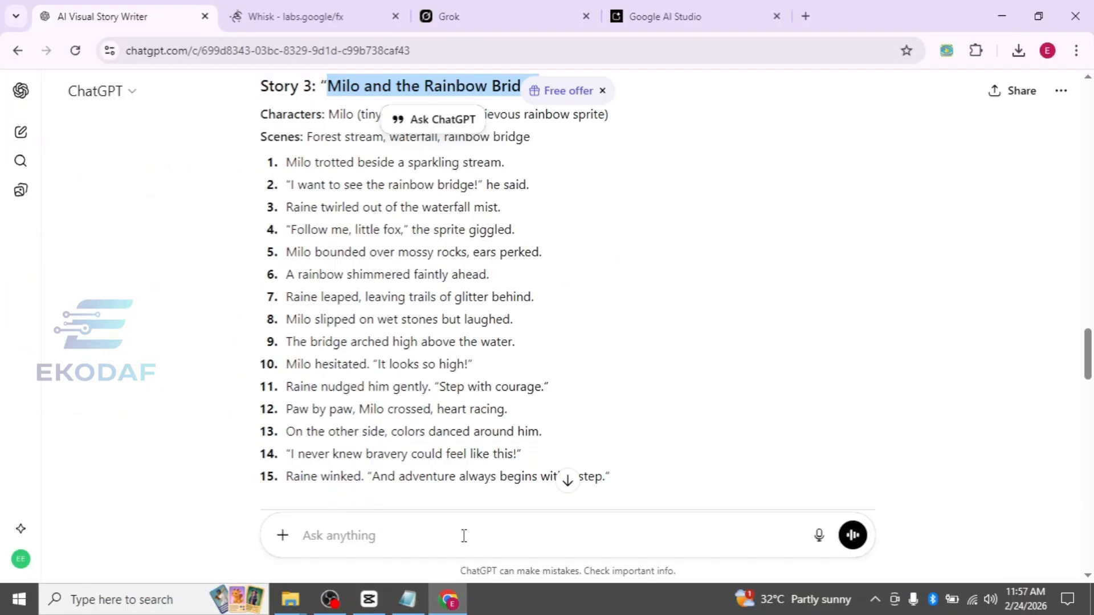
{"action": "left_click", "coordinate": [448, 599]}
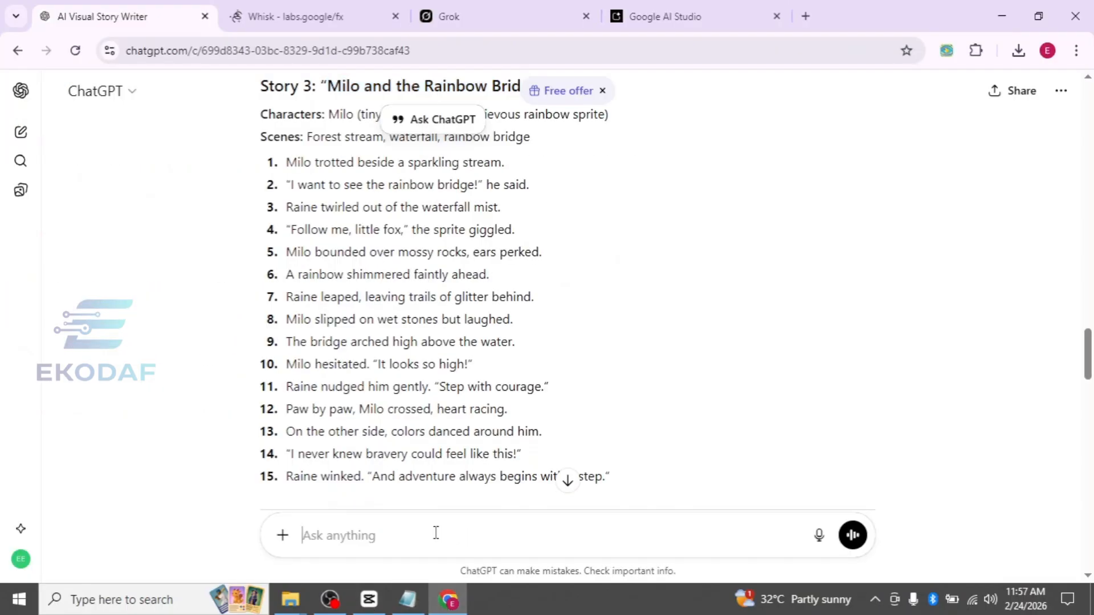
{"action": "key", "text": "ctrl+v"}
{"action": "key", "text": "Return"}
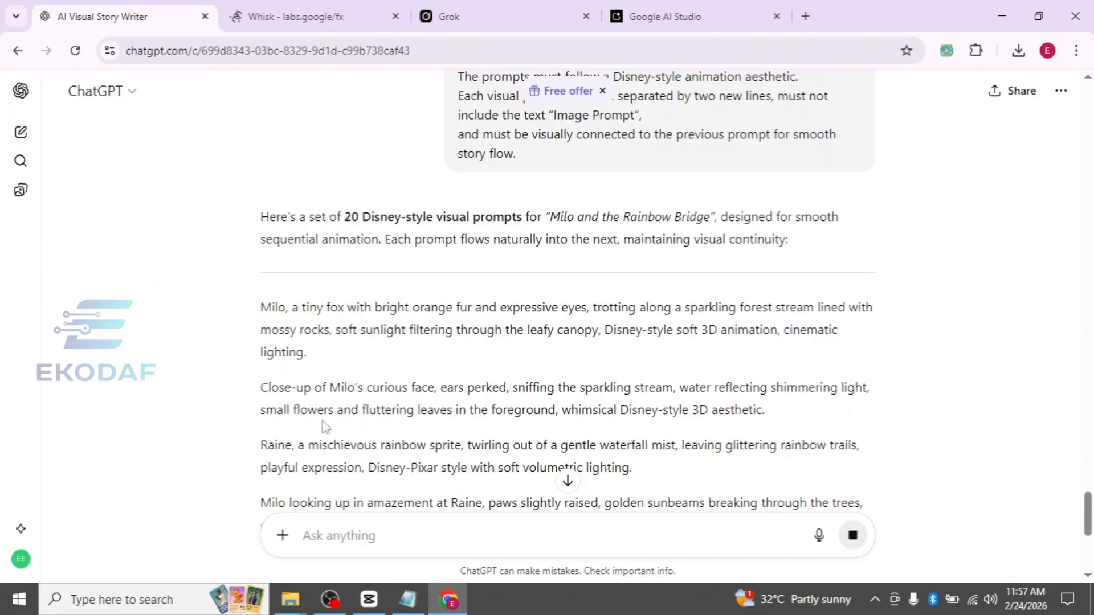
{"action": "left_click_drag", "start_coordinate": [1088, 518], "coordinate": [1090, 475]}
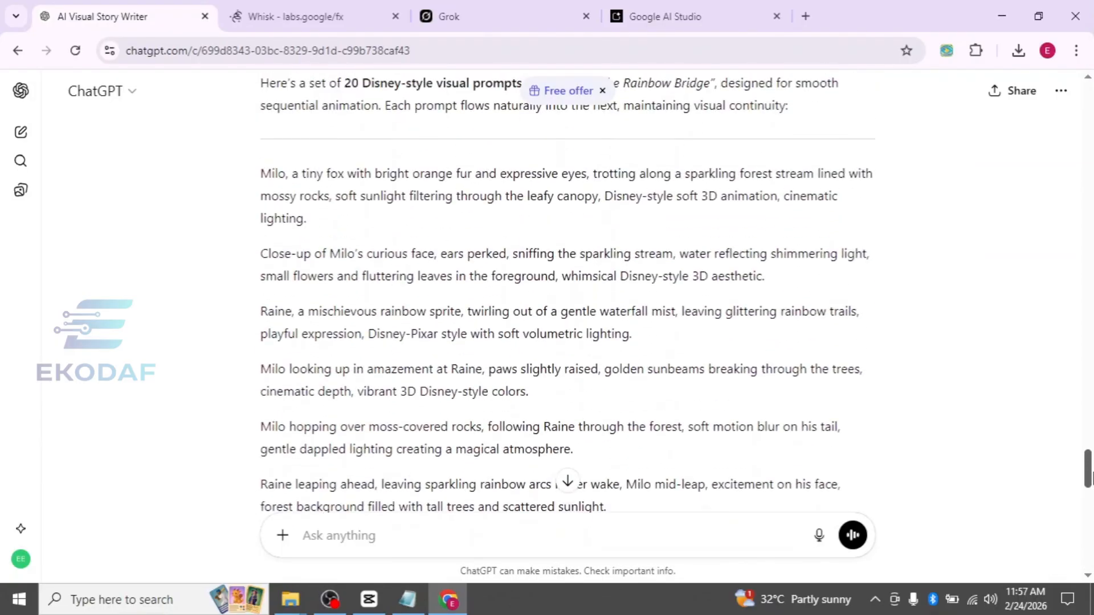
- In Notepad's character consistency prompt, delete the old teddy bear story lines under "Story reference for character creation:"
{"action": "left_click", "coordinate": [417, 607]}
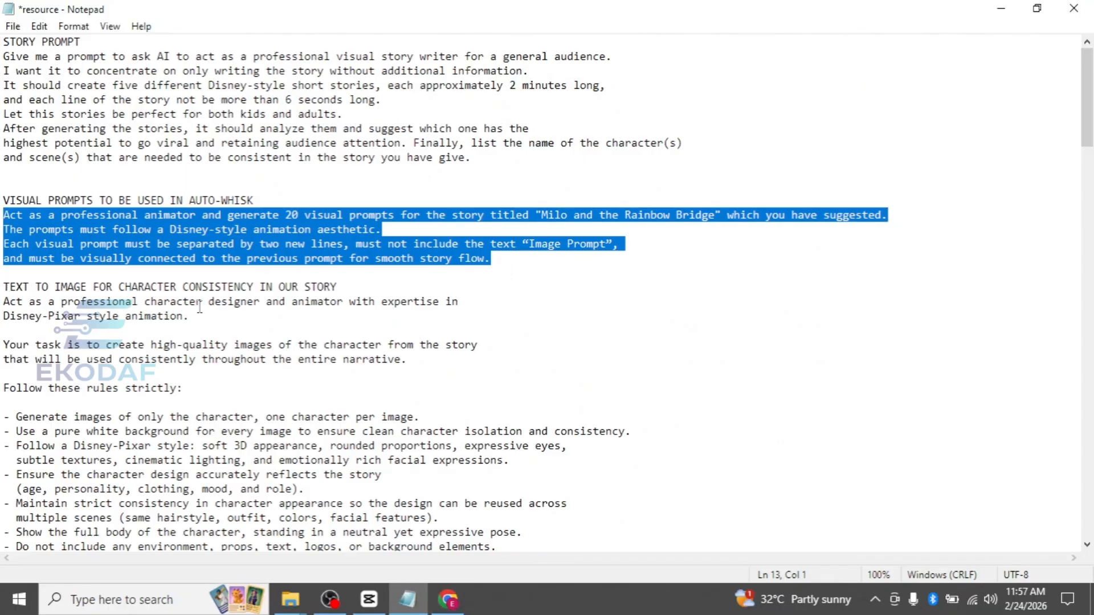
{"action": "left_click", "coordinate": [149, 309]}
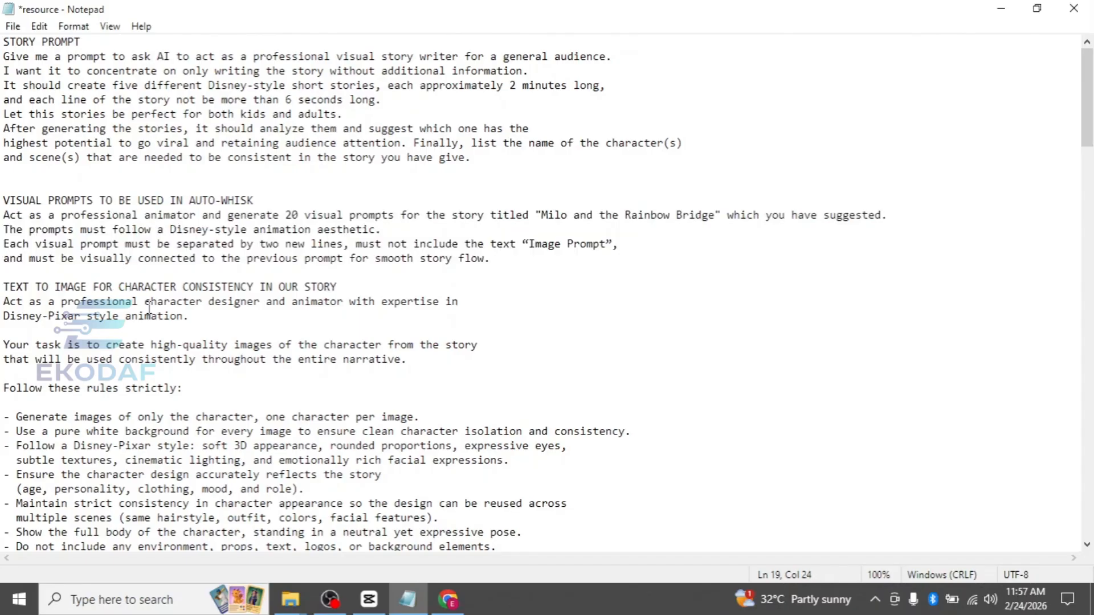
{"action": "left_click_drag", "start_coordinate": [178, 317], "coordinate": [196, 318]}
{"action": "left_click", "coordinate": [196, 319]}
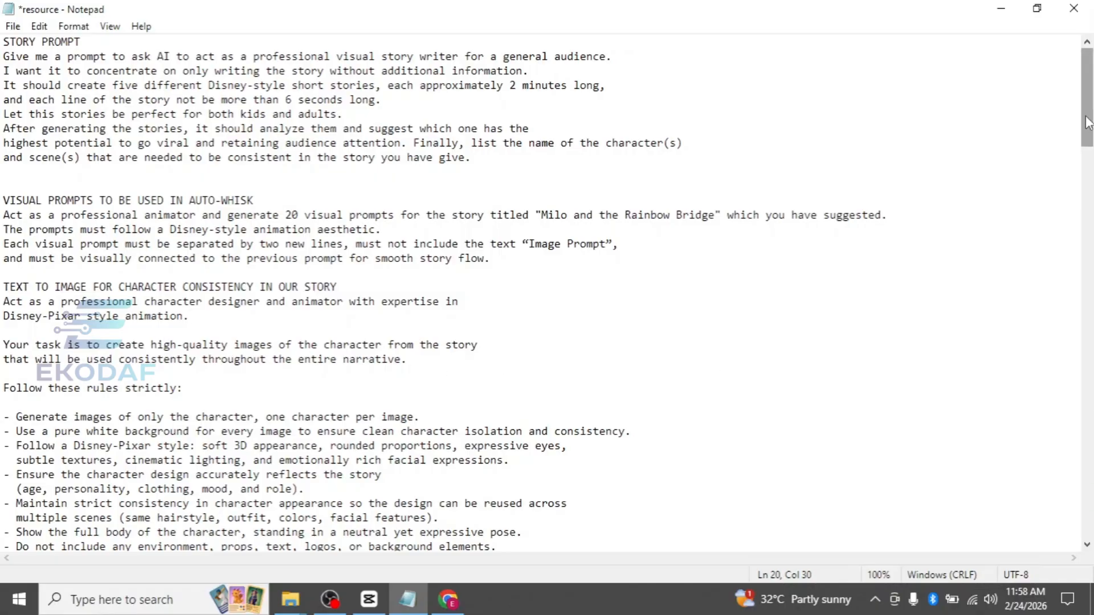
{"action": "scroll", "coordinate": [1088, 125], "scroll_direction": "down", "scroll_amount": 3}
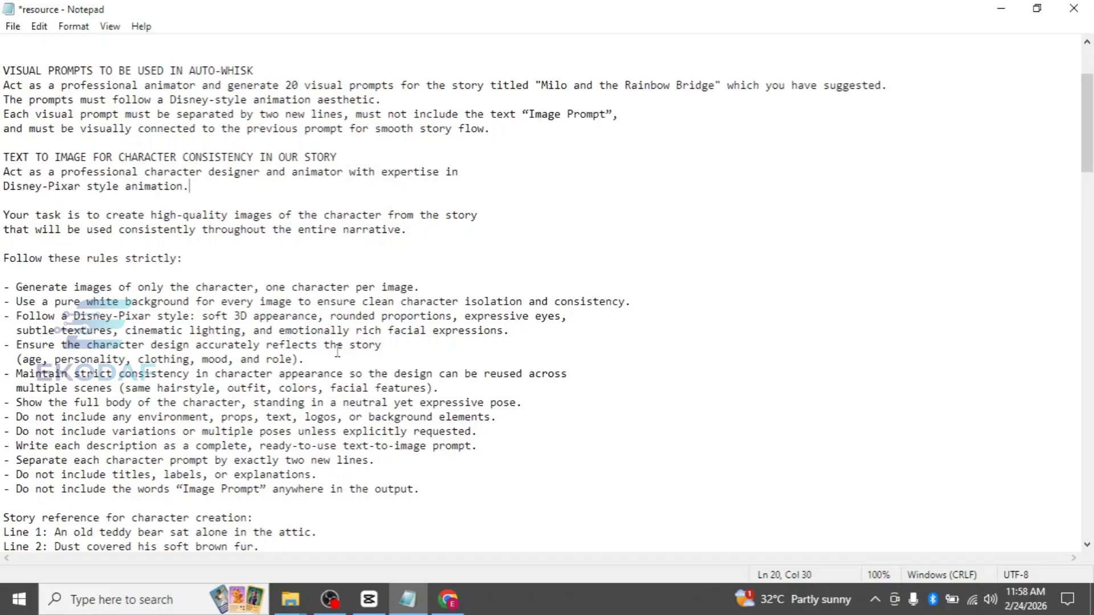
{"action": "left_click_drag", "start_coordinate": [5, 175], "coordinate": [303, 401]}
{"action": "left_click", "coordinate": [304, 401]}
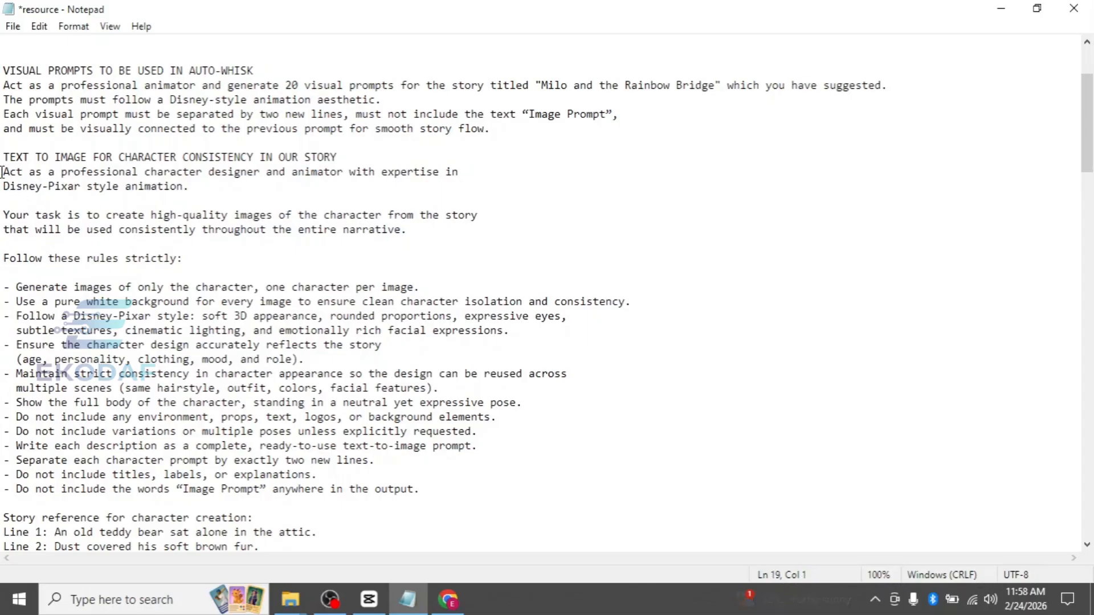
{"action": "left_click_drag", "start_coordinate": [1091, 283], "coordinate": [1090, 240]}
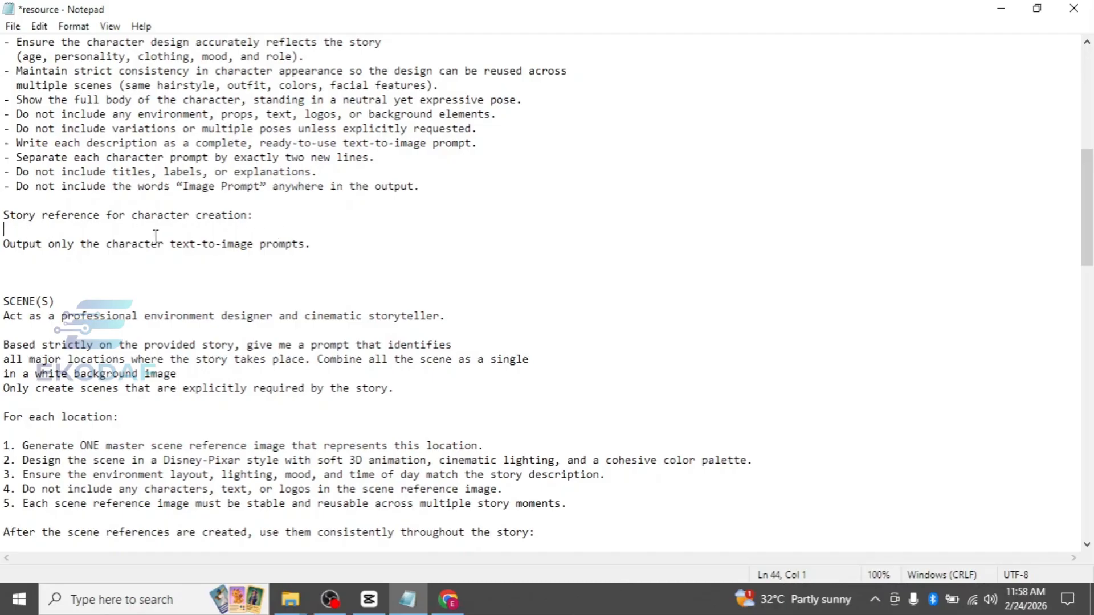
- Copy the 15 lines of story 3 from ChatGPT and paste them under "Story reference for character creation:" in Notepad
{"action": "left_click", "coordinate": [448, 599]}
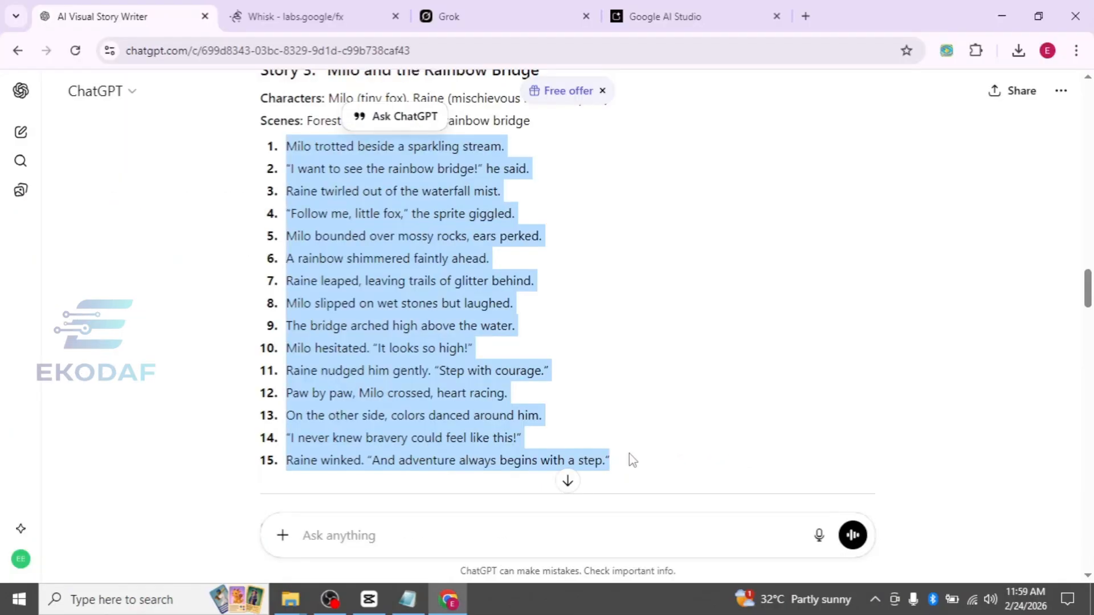
{"action": "left_click", "coordinate": [418, 600]}
{"action": "type", "text": "Milo trotted beside a sparkling stream.  \"I want to see the rainbow bridge!\" he said.  Raine twirled out of the waterfall mist.  \"Follow me, little fox,\" the sprite giggled.  Milo bounded over mossy rocks, ears perked.  A rainbow shimmered faintly ahead.  Raine leaped, leaving trails of glitter behind.  Milo slipped on wet stones but laughed.  The bridge arched high above the water.  Milo hesitated. \"It looks so high!\"  Raine nudged him gently. \"Step with courage.\"  Paw by paw, Milo crossed, heart racing.  On the other side, colors danced around him.  \"I never knew bravery could feel like this!\"  Raine winked. \"And adventure always begins with a step.\""}
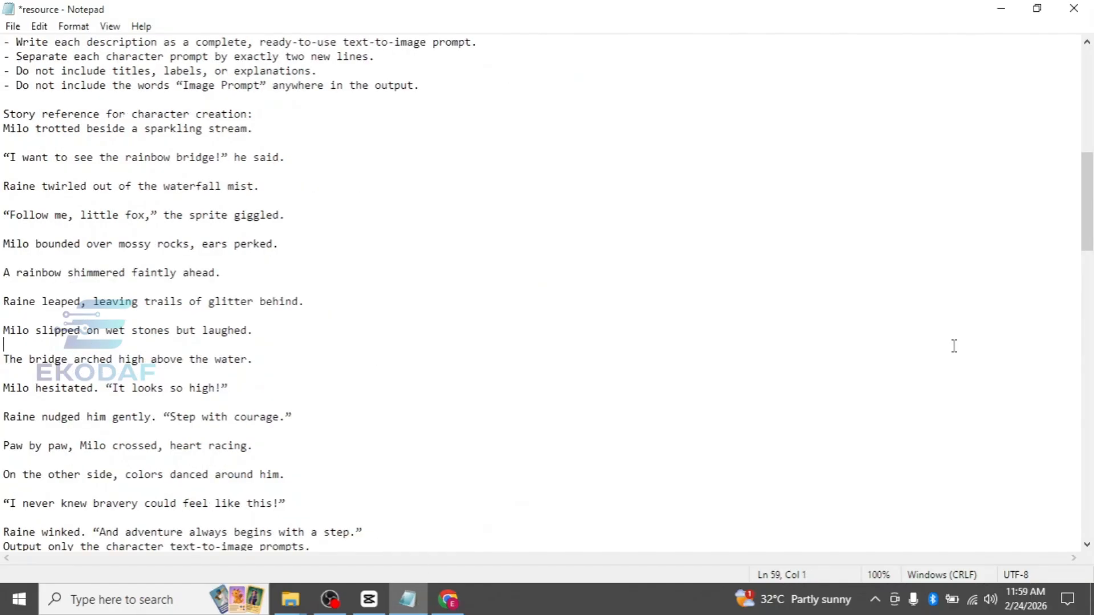
- Copy the complete character consistency prompt, including the Milo story lines, from Notepad and submit it in the ChatGPT conversation
{"action": "scroll", "coordinate": [1091, 265], "scroll_direction": "down", "scroll_amount": 5}
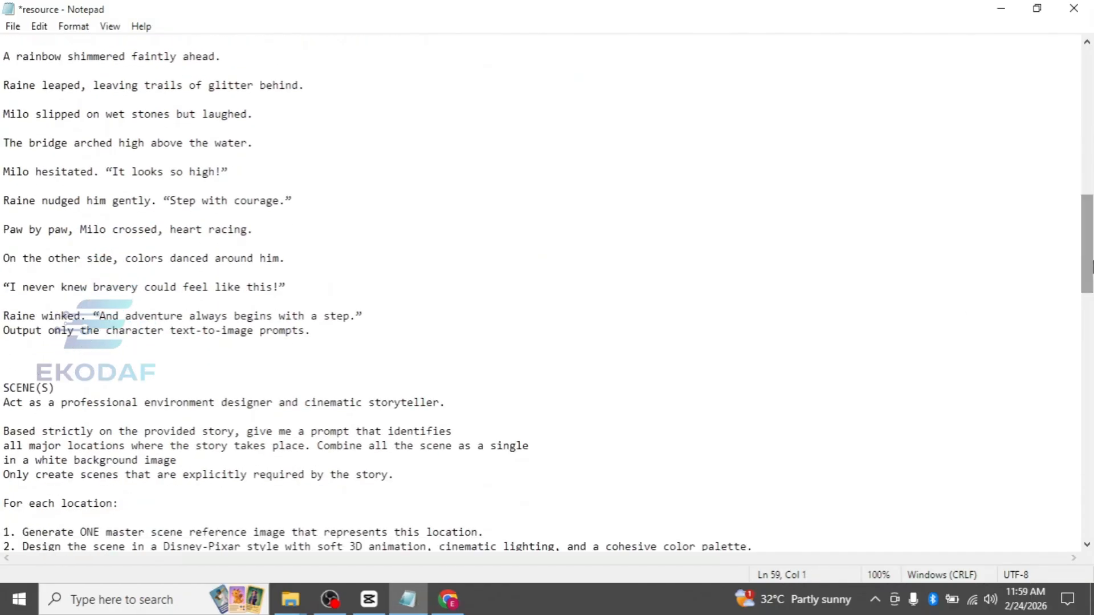
{"action": "left_click_drag", "start_coordinate": [342, 334], "coordinate": [2, 188]}
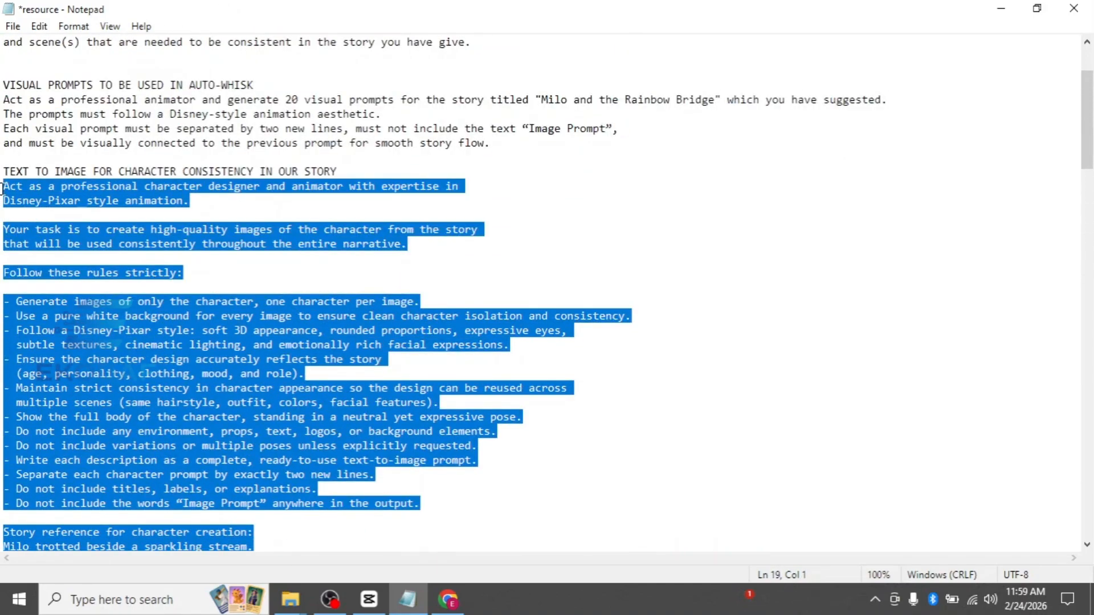
{"action": "key", "text": "ctrl+c"}
{"action": "key", "text": "alt+Tab"}
{"action": "key", "text": "ctrl+v"}
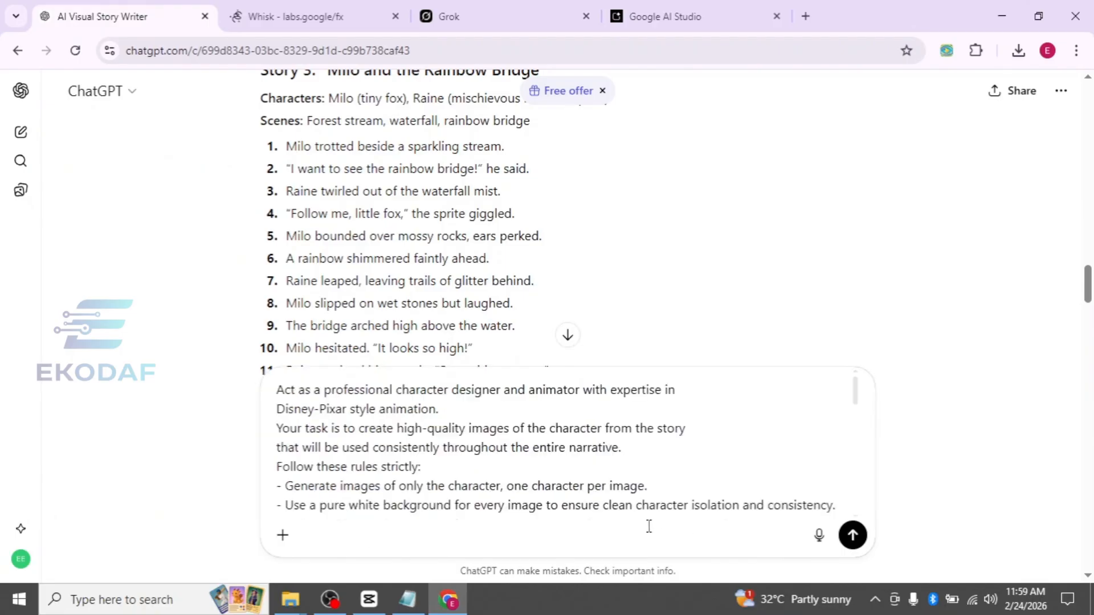
{"action": "key", "text": "Return"}
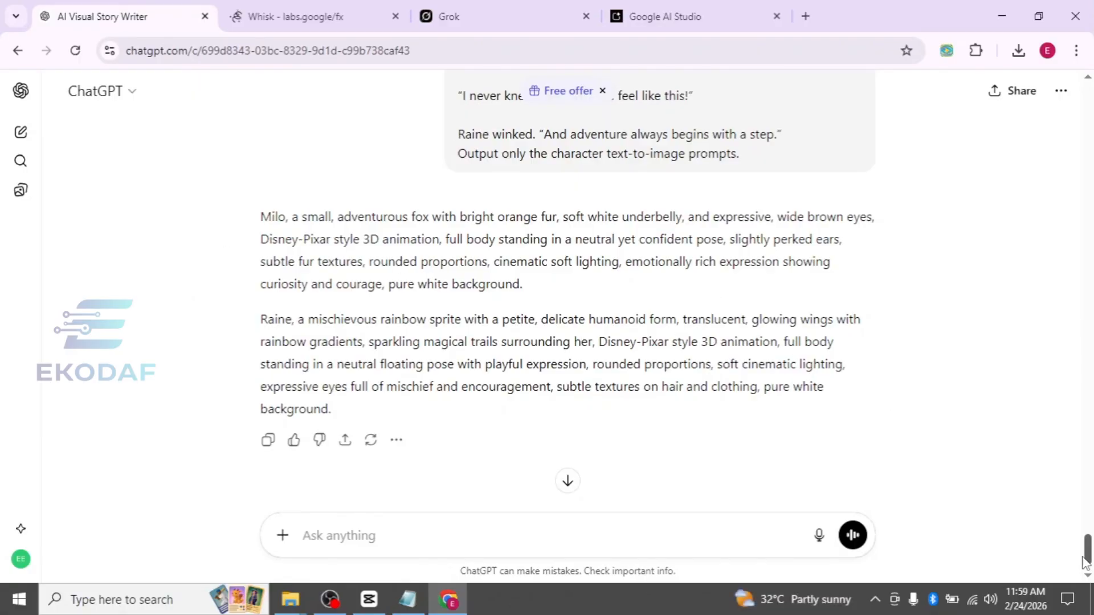
- Copy the Milo fox character prompt from ChatGPT's latest reply and enter the Whisk image tool
{"action": "left_click_drag", "start_coordinate": [1089, 547], "coordinate": [1090, 282]}
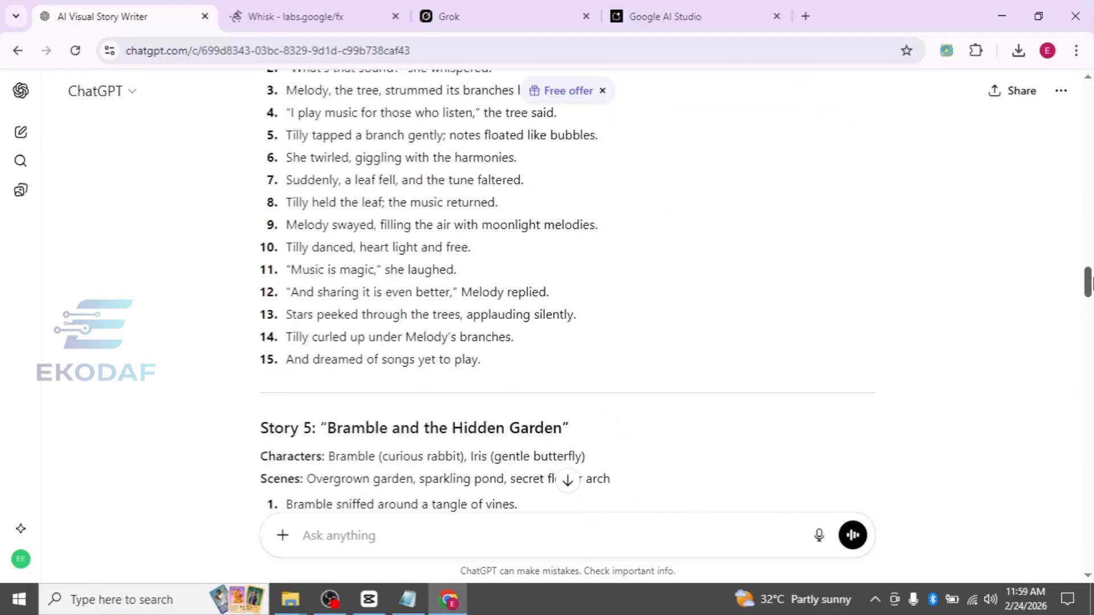
{"action": "left_click_drag", "start_coordinate": [329, 154], "coordinate": [445, 154]}
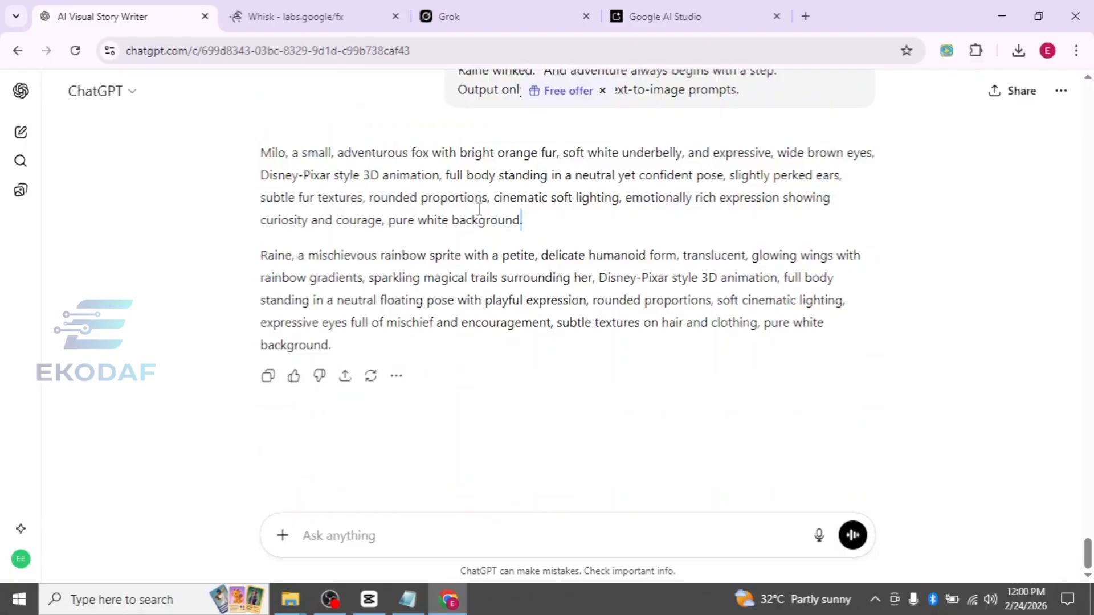
{"action": "left_click_drag", "start_coordinate": [522, 220], "coordinate": [246, 155]}
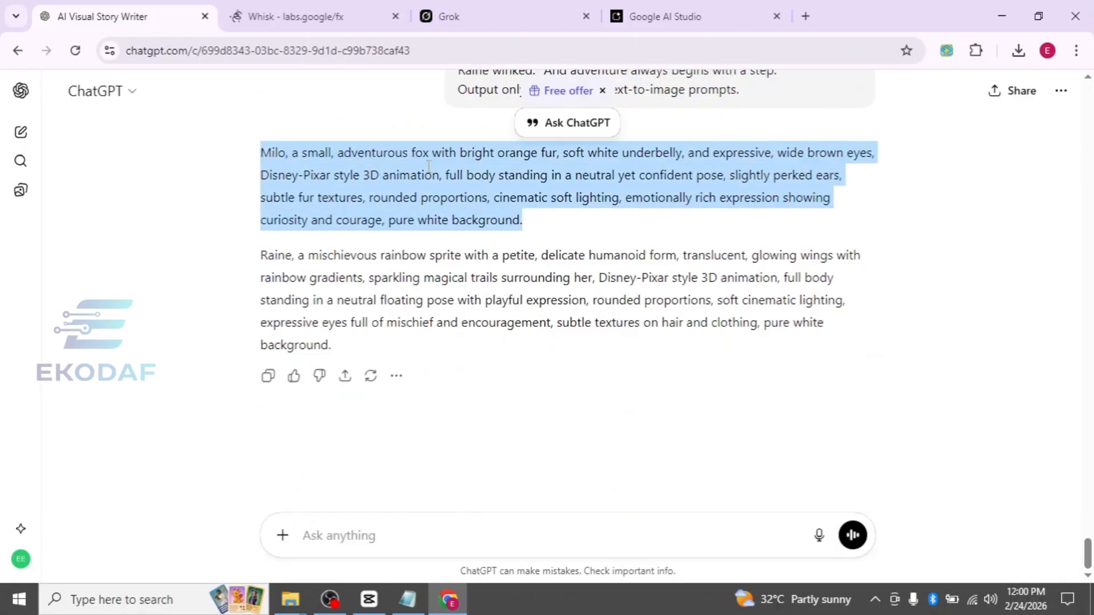
{"action": "left_click", "coordinate": [291, 16]}
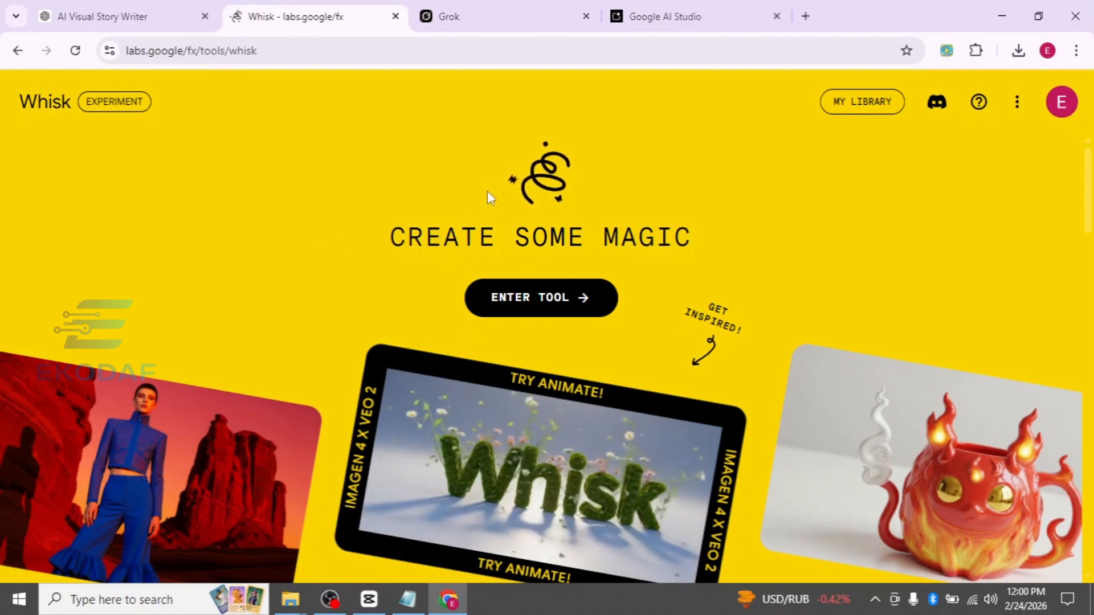
{"action": "left_click", "coordinate": [536, 301]}
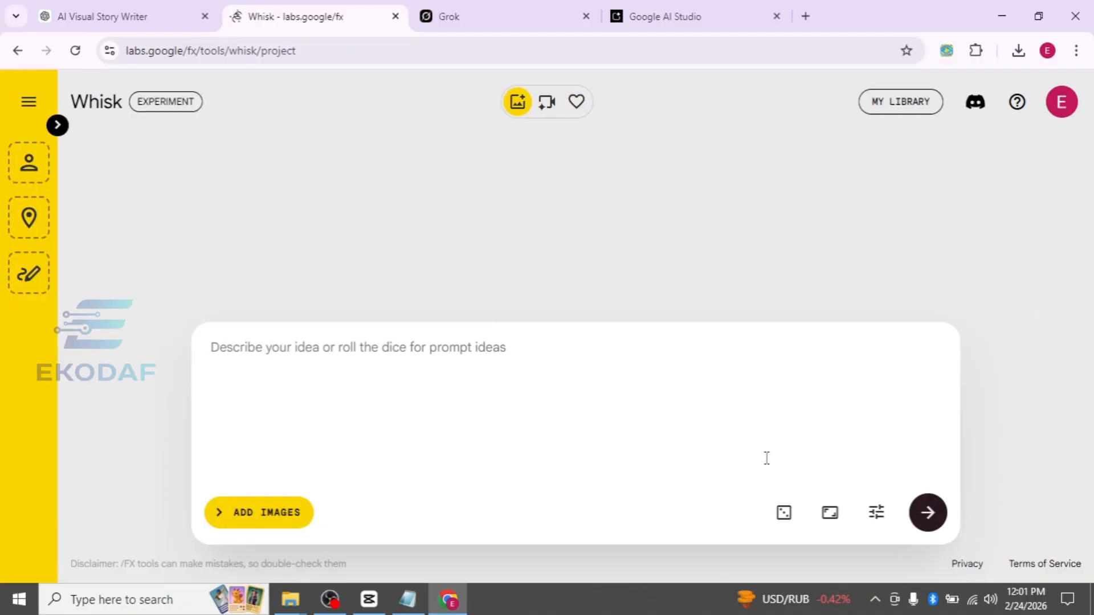
- Paste the Milo character prompt into Whisk and generate its images in the 16:9 landscape aspect ratio
{"action": "left_click", "coordinate": [831, 513]}
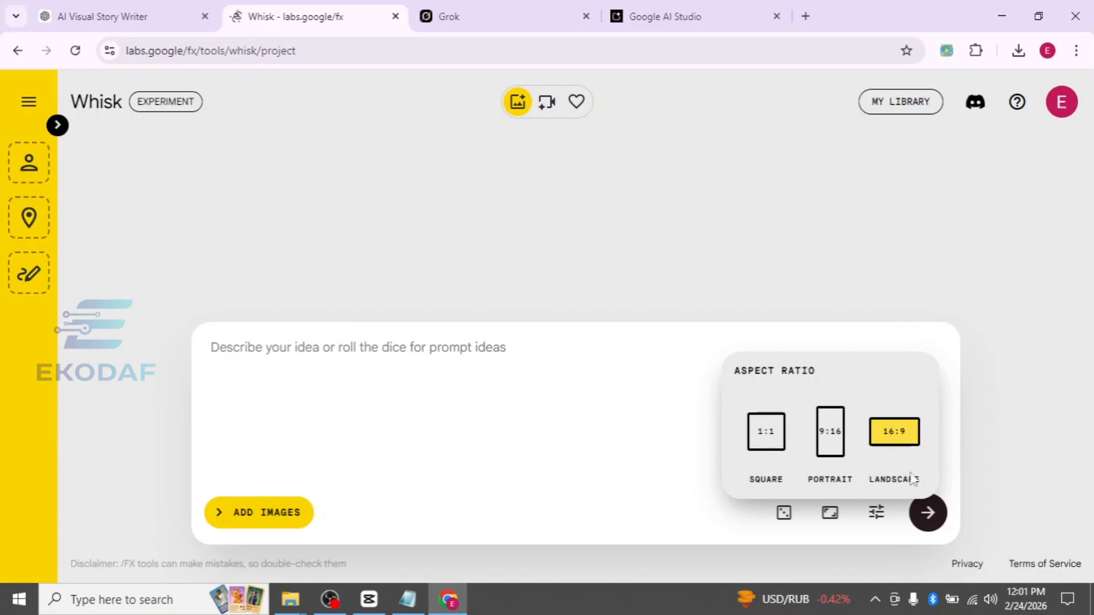
{"action": "left_click", "coordinate": [633, 430]}
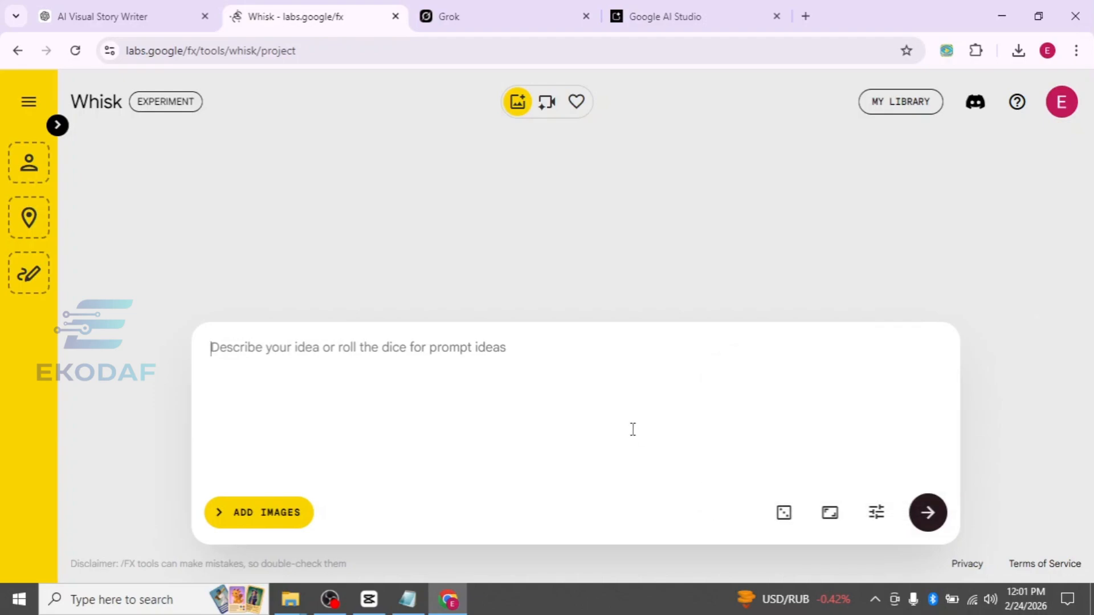
{"action": "key", "text": "ctrl+v"}
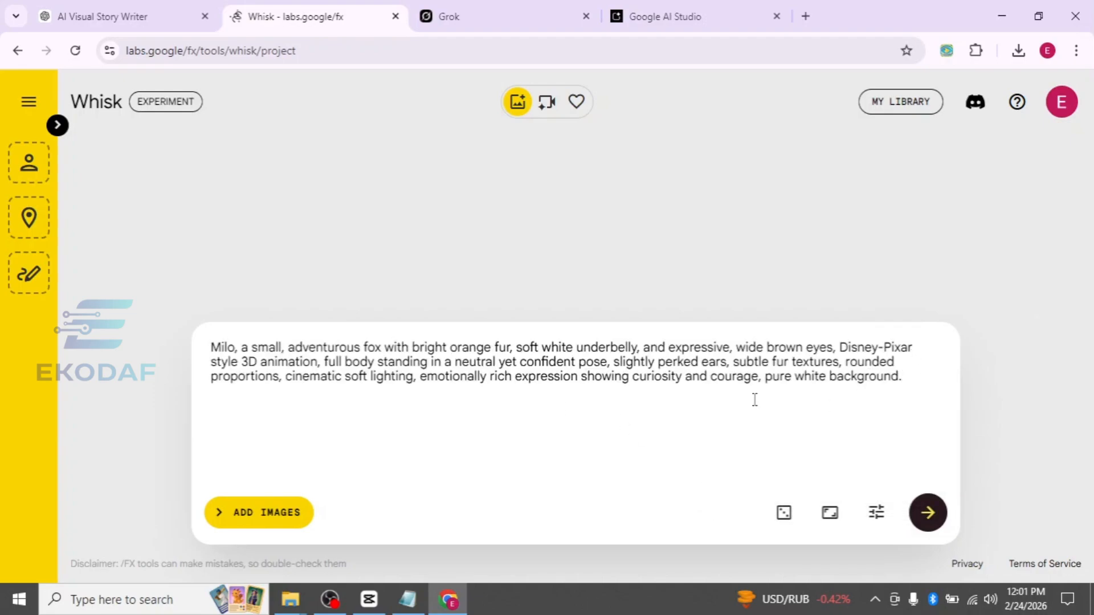
{"action": "left_click", "coordinate": [927, 513]}
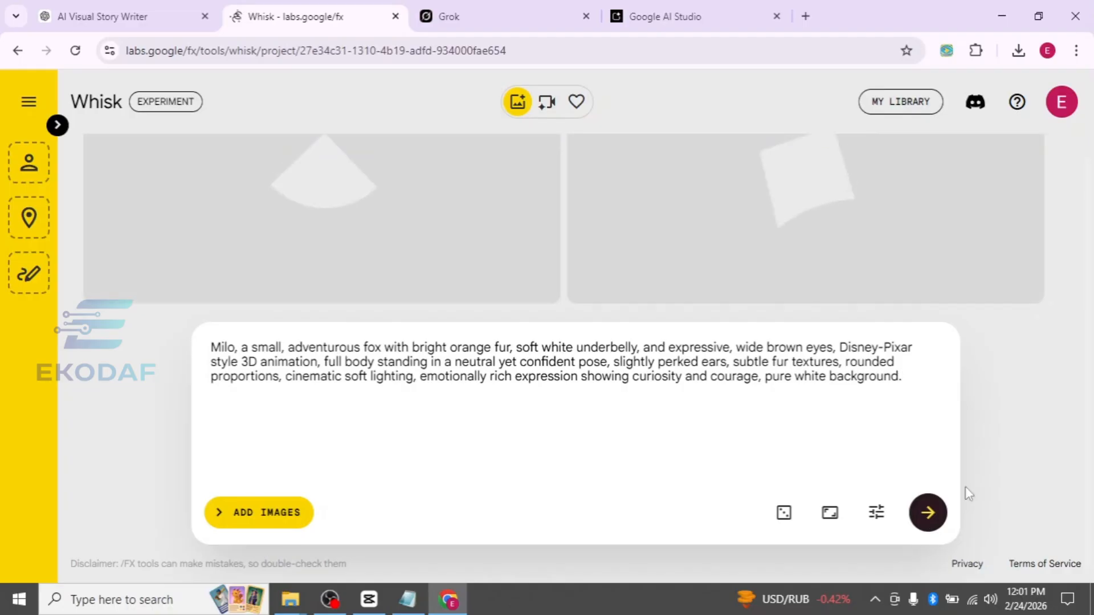
- Copy the Raine rainbow sprite prompt from ChatGPT, replace the Milo prompt in Whisk with it and generate the images
{"action": "left_click_drag", "start_coordinate": [1092, 282], "coordinate": [1091, 365]}
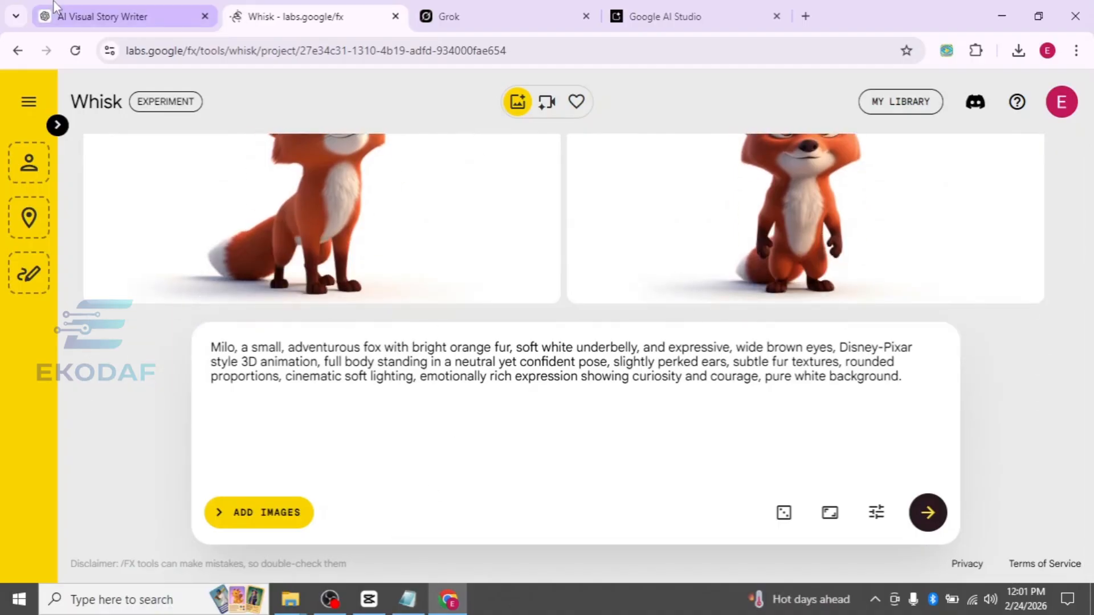
{"action": "left_click", "coordinate": [102, 15]}
{"action": "triple_click", "coordinate": [345, 346]}
{"action": "key", "text": "ctrl+c"}
{"action": "key", "text": "ctrl+Tab"}
{"action": "key", "text": "ctrl+v"}
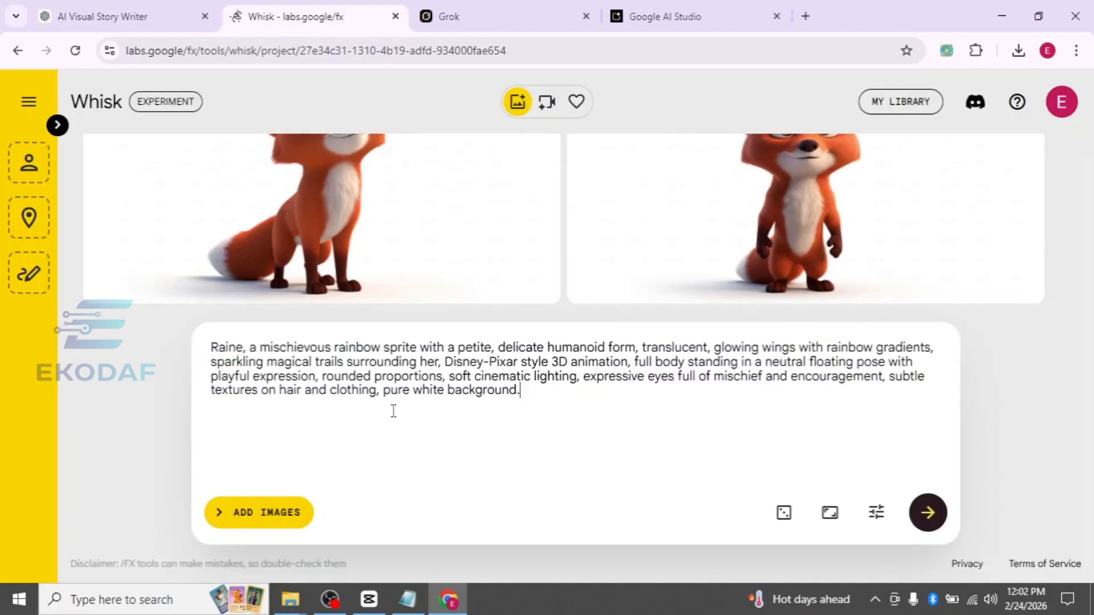
{"action": "left_click", "coordinate": [935, 526]}
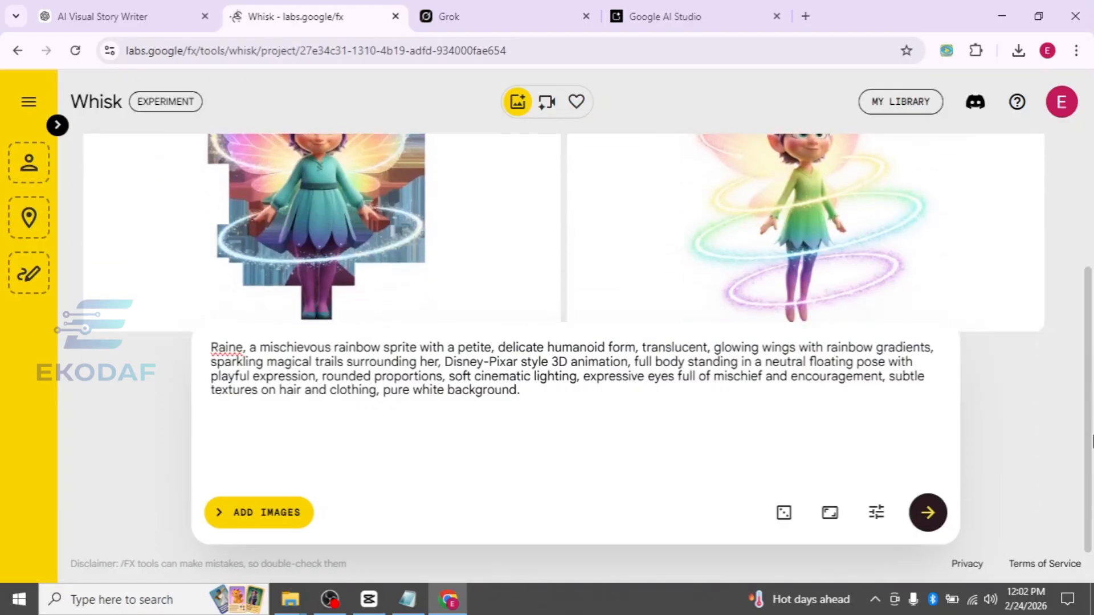
- Download the first Milo fox image and the second Raine image, the sprite in the green dress
{"action": "left_click_drag", "start_coordinate": [1093, 441], "coordinate": [1092, 245]}
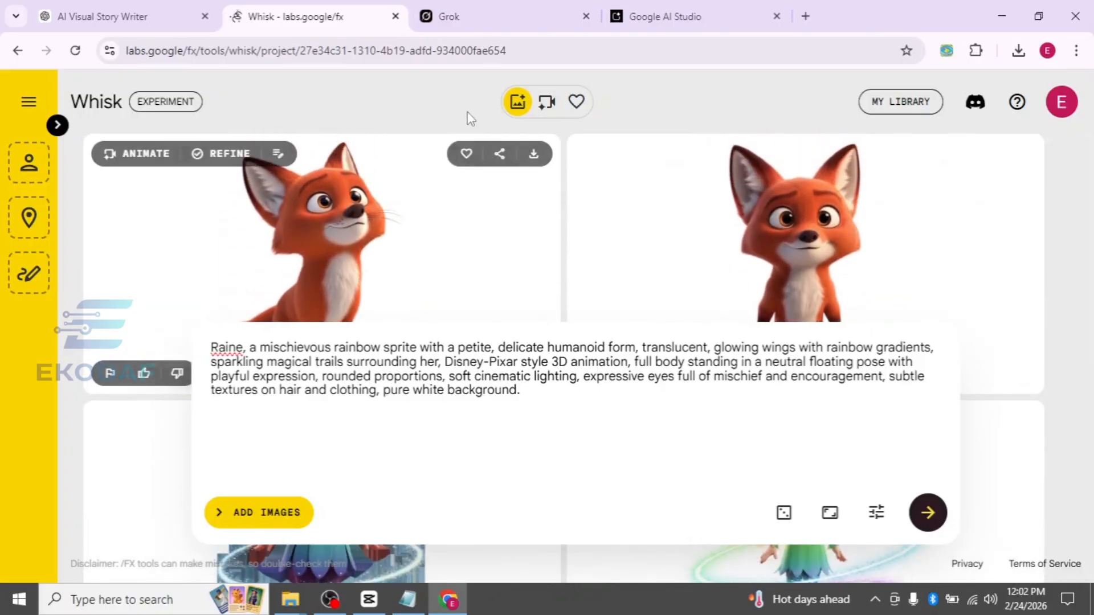
{"action": "left_click", "coordinate": [535, 156]}
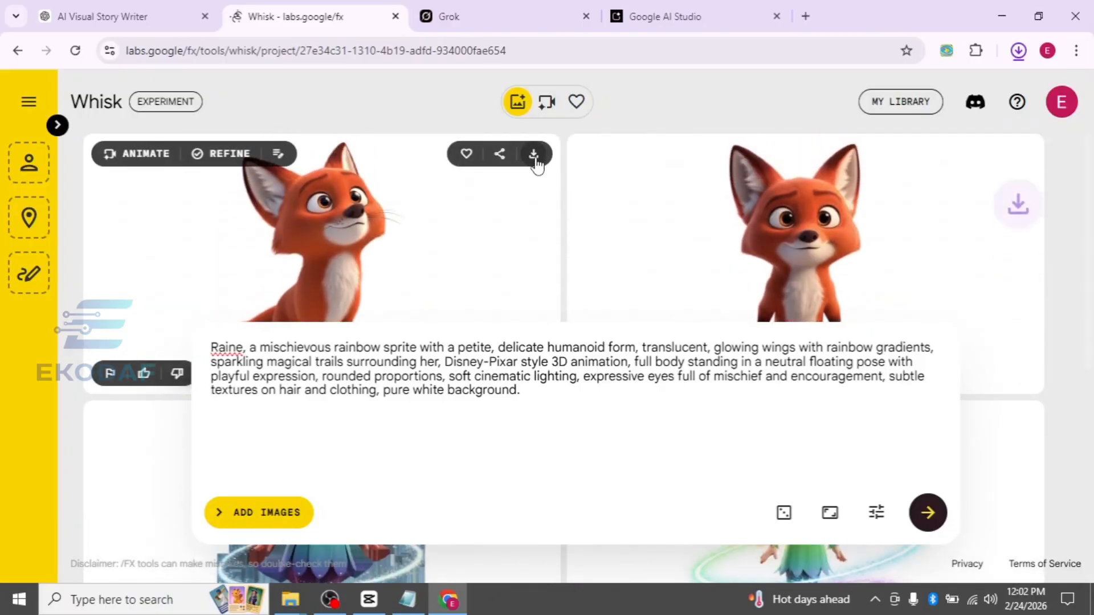
{"action": "scroll", "coordinate": [480, 178], "scroll_direction": "down", "scroll_amount": 4}
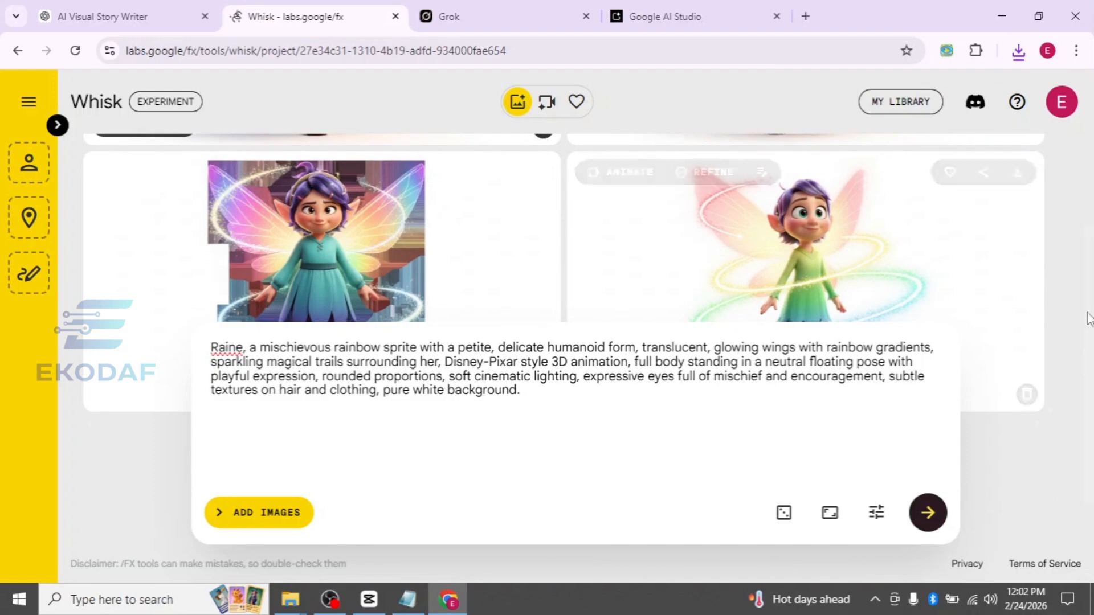
{"action": "scroll", "coordinate": [1093, 369], "scroll_direction": "down", "scroll_amount": 1}
{"action": "left_click_drag", "start_coordinate": [1093, 369], "coordinate": [1092, 315]}
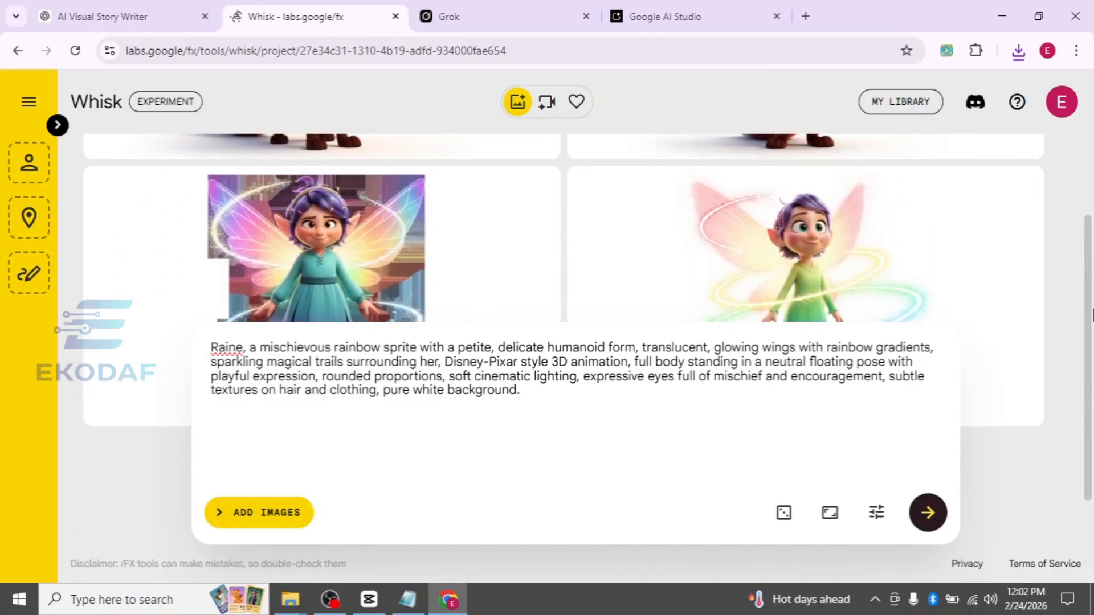
{"action": "left_click", "coordinate": [1019, 190]}
{"action": "left_click_drag", "start_coordinate": [1093, 308], "coordinate": [1091, 404]}
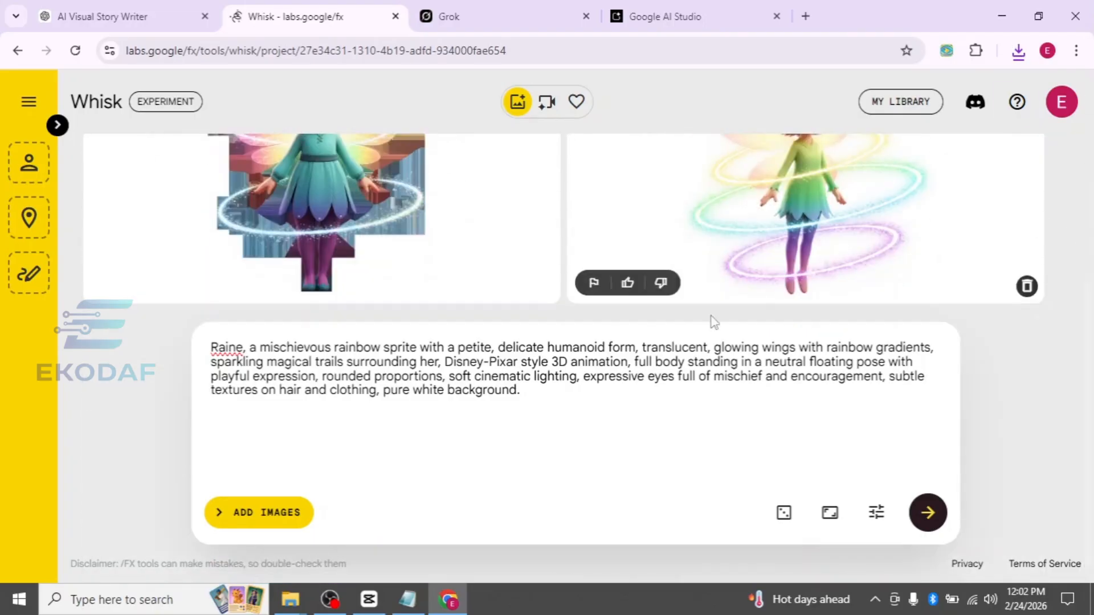
- Copy the environment designer prompt under SCENE(S) from Notepad and submit it in the ChatGPT conversation
{"action": "left_click", "coordinate": [408, 599]}
{"action": "left_click_drag", "start_coordinate": [1091, 476], "coordinate": [1090, 299]}
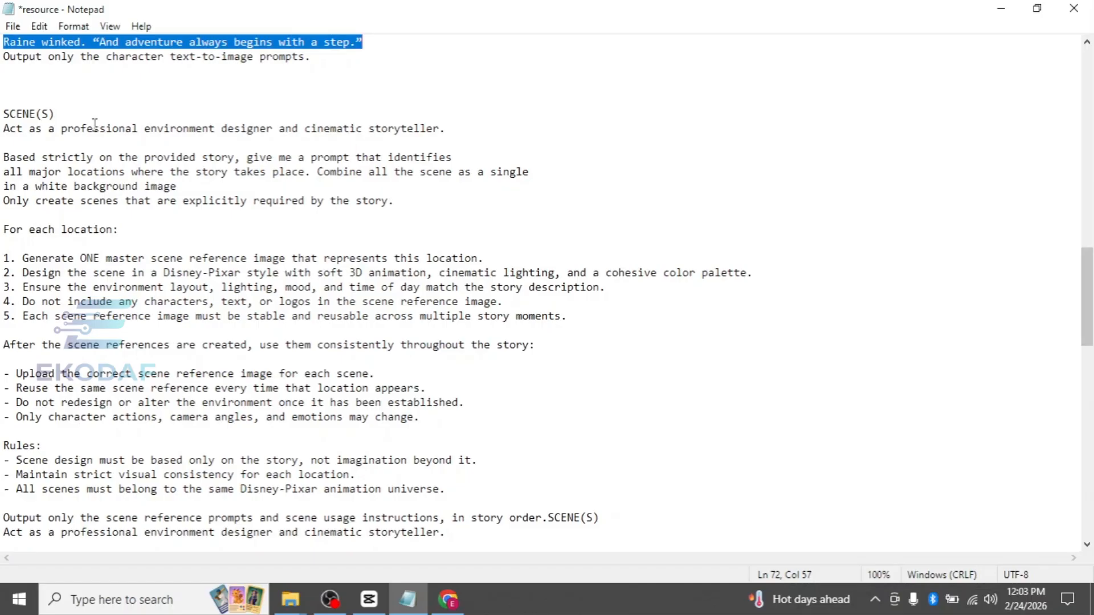
{"action": "left_click", "coordinate": [4, 129]}
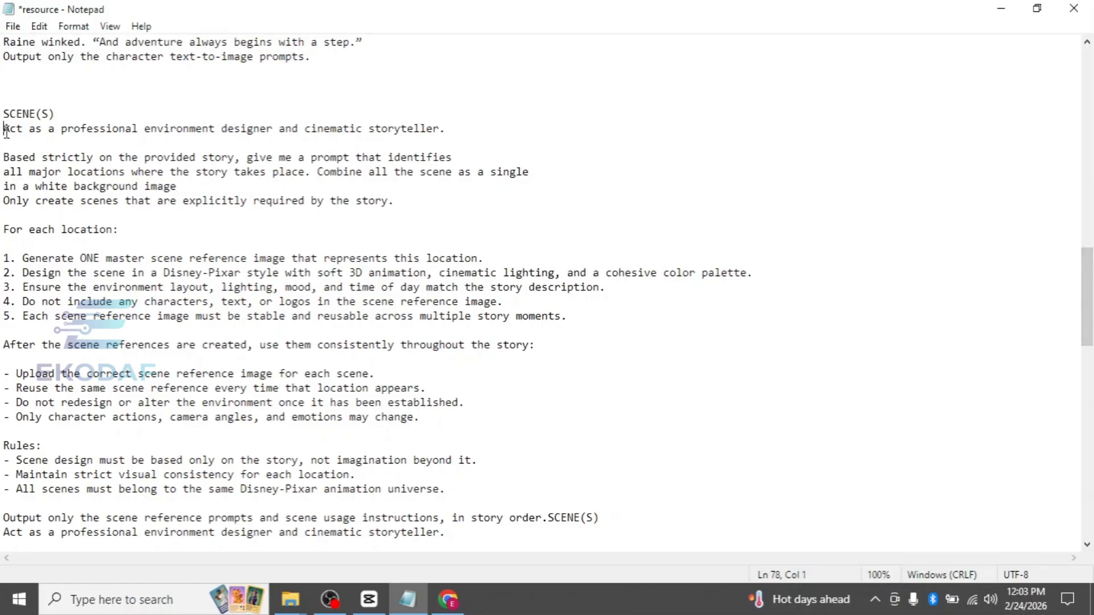
{"action": "left_click_drag", "start_coordinate": [114, 137], "coordinate": [1, 349]}
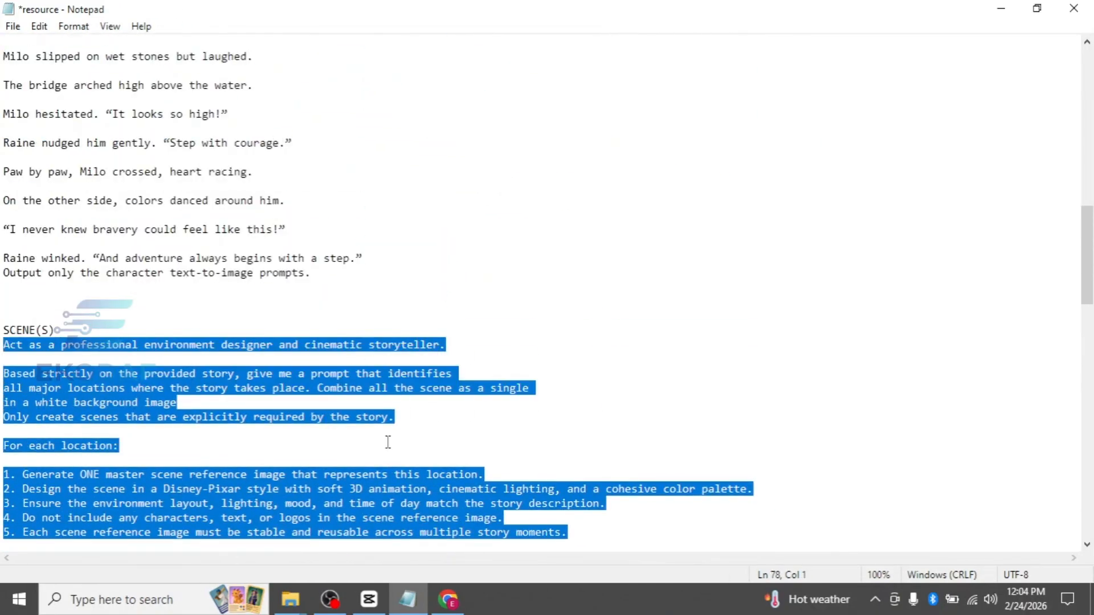
{"action": "left_click", "coordinate": [449, 602]}
{"action": "left_click", "coordinate": [199, 11]}
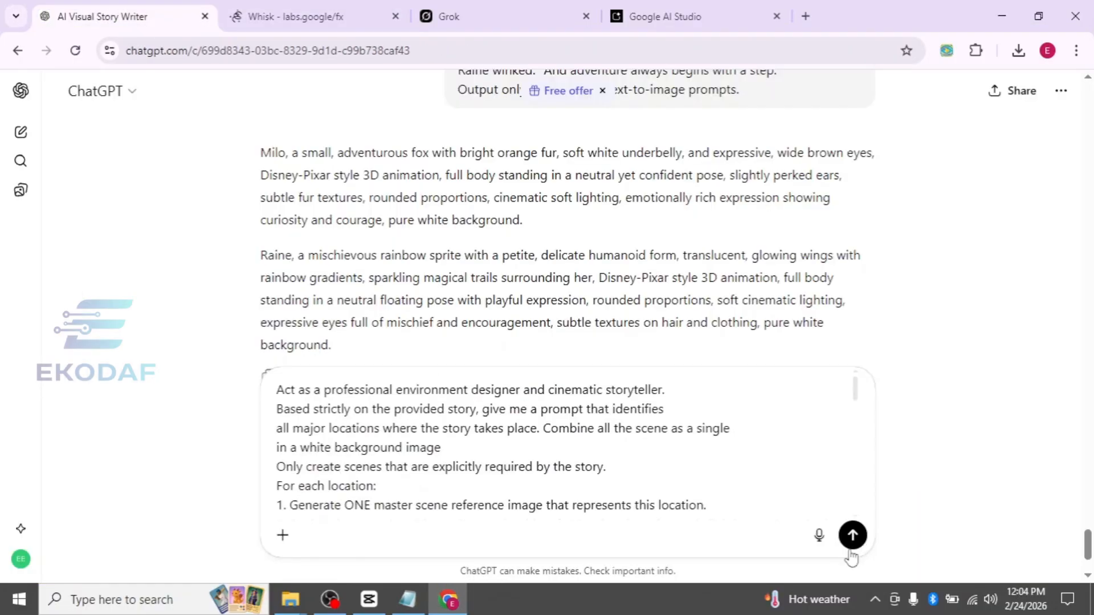
{"action": "left_click", "coordinate": [851, 548]}
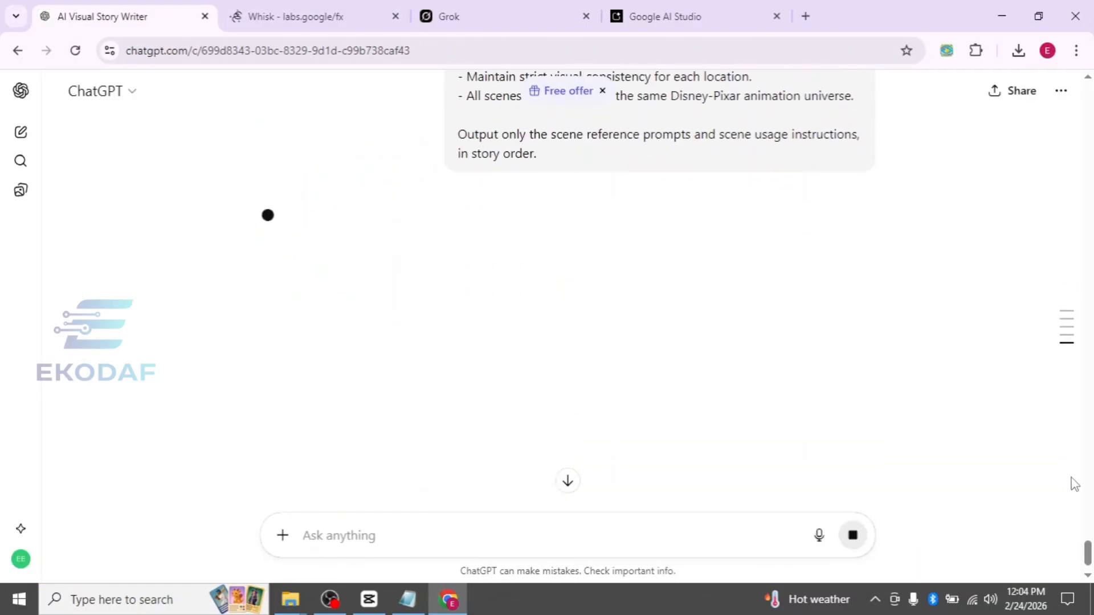
- Copy the scene reference prompts and story usage instructions from ChatGPT, replace the Raine prompt in Whisk and generate the scene images
{"action": "mouse_move", "coordinate": [1088, 544]}
{"action": "left_mouse_down"}
{"action": "mouse_move", "coordinate": [1088, 535]}
{"action": "mouse_move", "coordinate": [1088, 550]}
{"action": "left_mouse_up"}
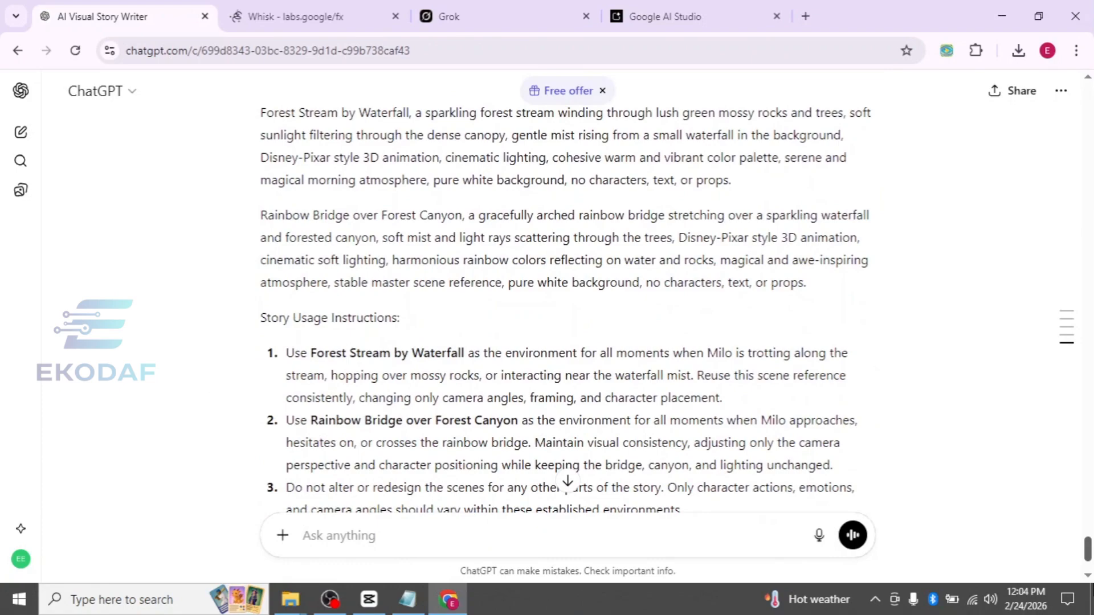
{"action": "left_click_drag", "start_coordinate": [266, 118], "coordinate": [679, 372]}
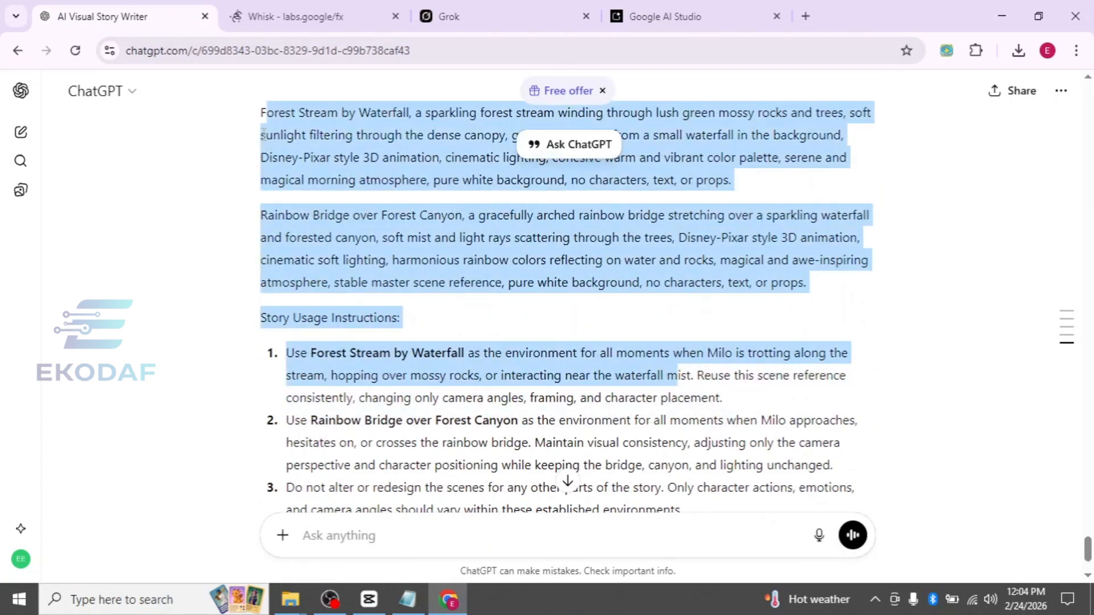
{"action": "left_click_drag", "start_coordinate": [262, 118], "coordinate": [643, 380]}
{"action": "left_click", "coordinate": [278, 11]}
{"action": "left_click", "coordinate": [434, 395]}
{"action": "key", "text": "ctrl+a"}
{"action": "key", "text": "ctrl+v"}
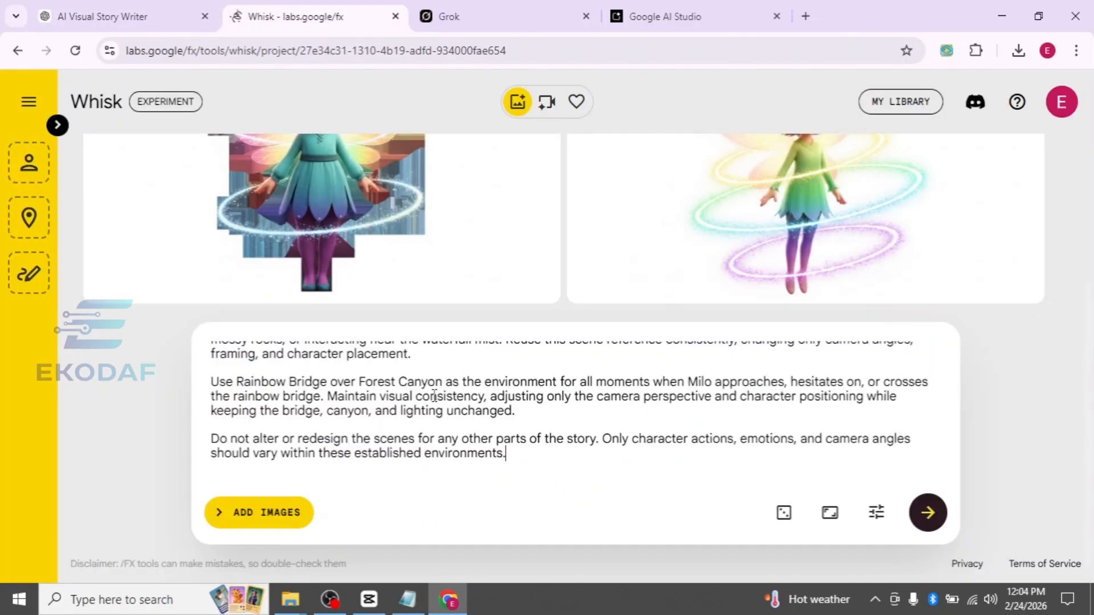
{"action": "left_click", "coordinate": [930, 514]}
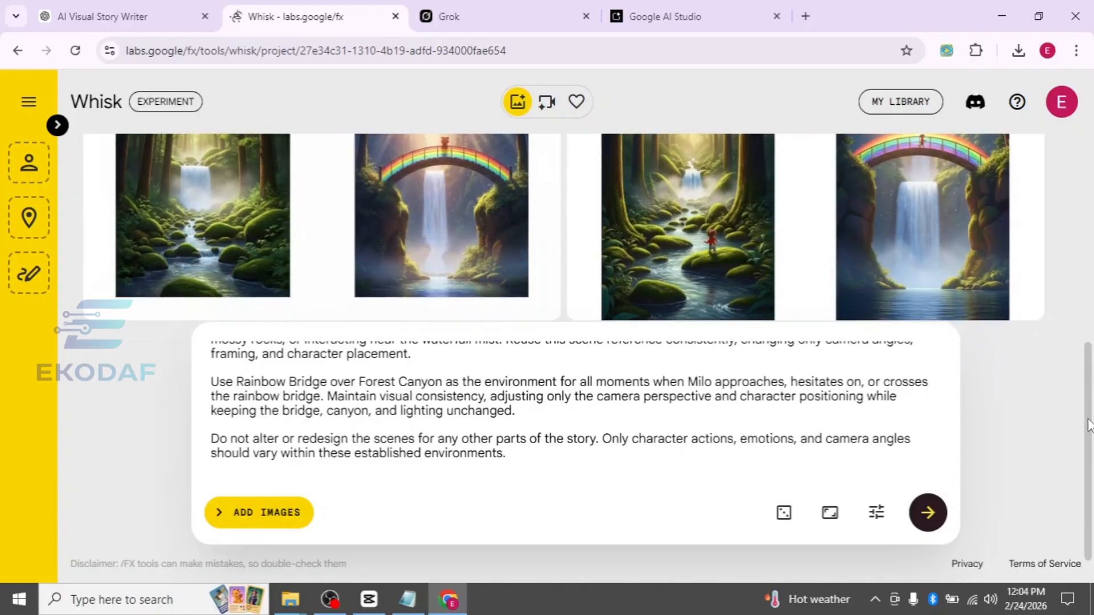
- Download the first generated scene image combining the forest stream and the rainbow bridge
{"action": "left_click_drag", "start_coordinate": [1089, 424], "coordinate": [1090, 379]}
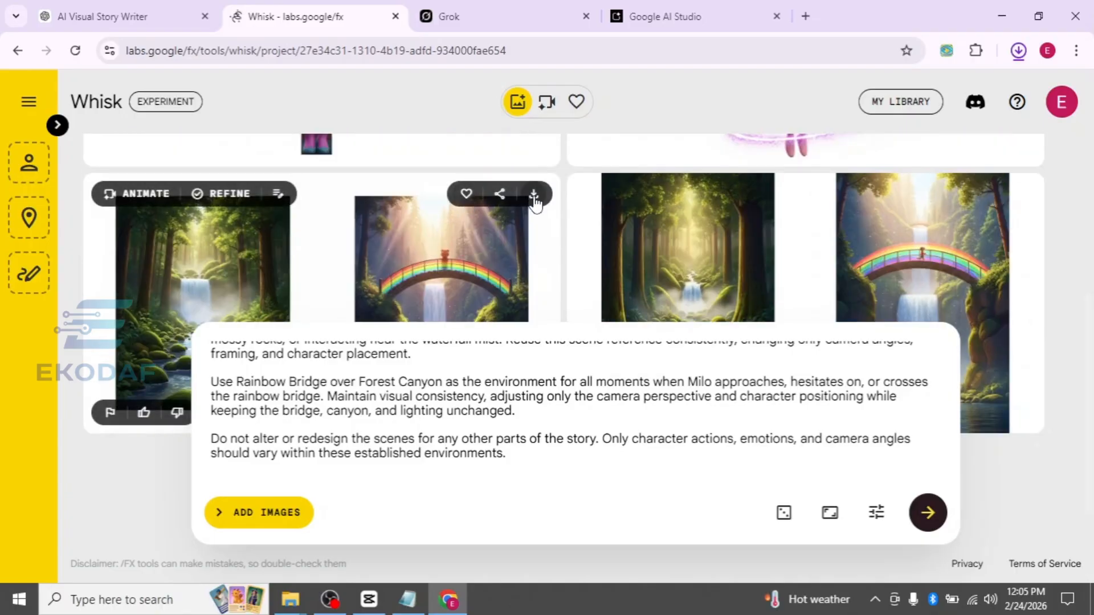
{"action": "left_click", "coordinate": [534, 196]}
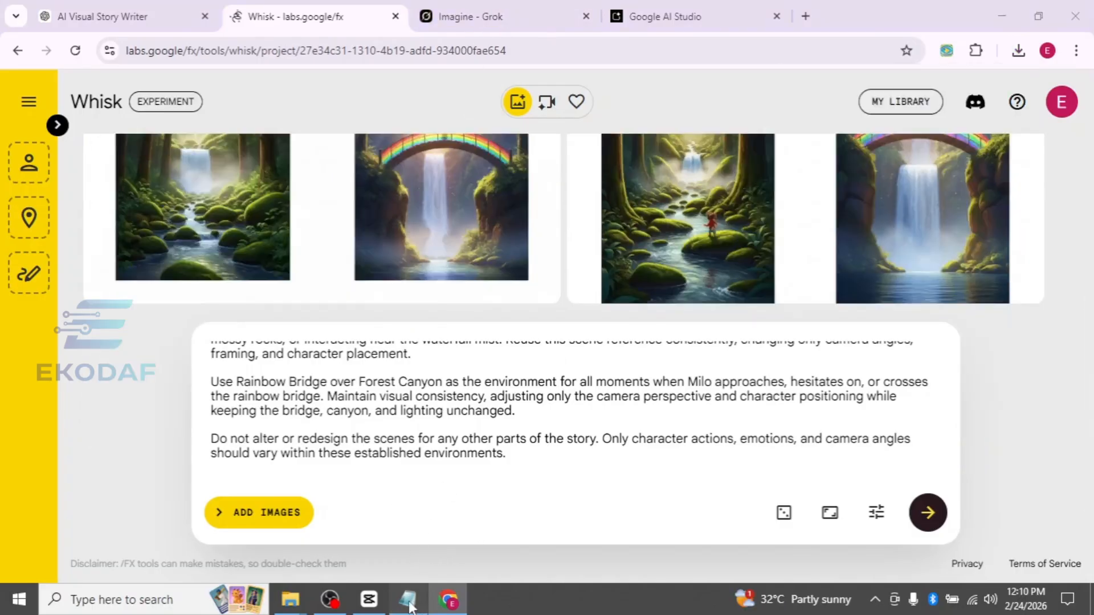
- Copy the 15 lines of "Milo and the Rainbow Bridge" from ChatGPT and paste them over the story placeholder in Notepad's CAMERA MOVEMENT prompt
{"action": "left_click", "coordinate": [408, 598]}
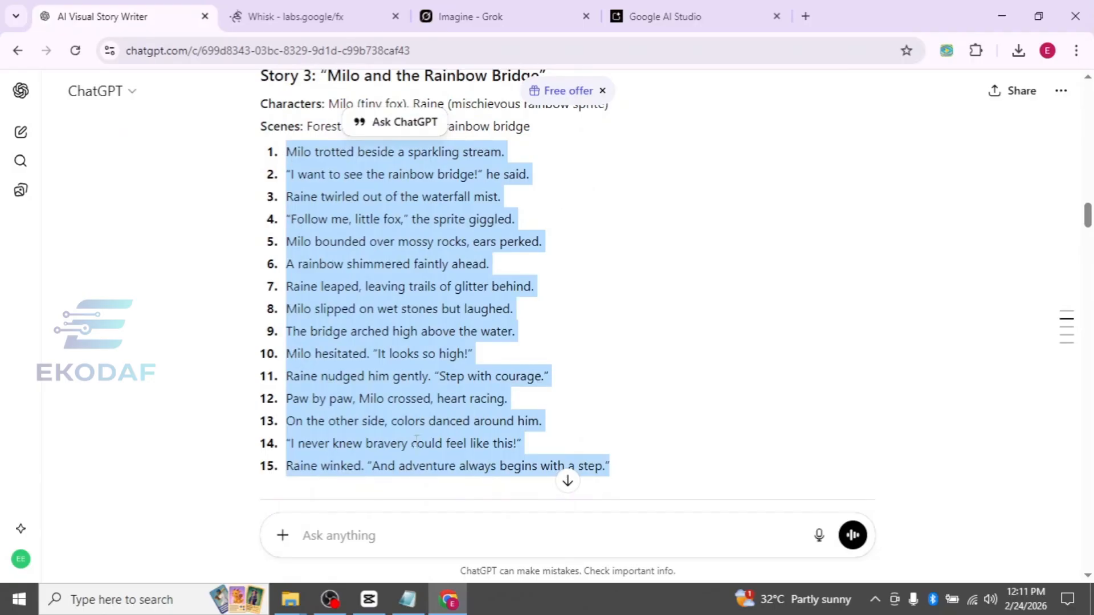
{"action": "left_click", "coordinate": [409, 598]}
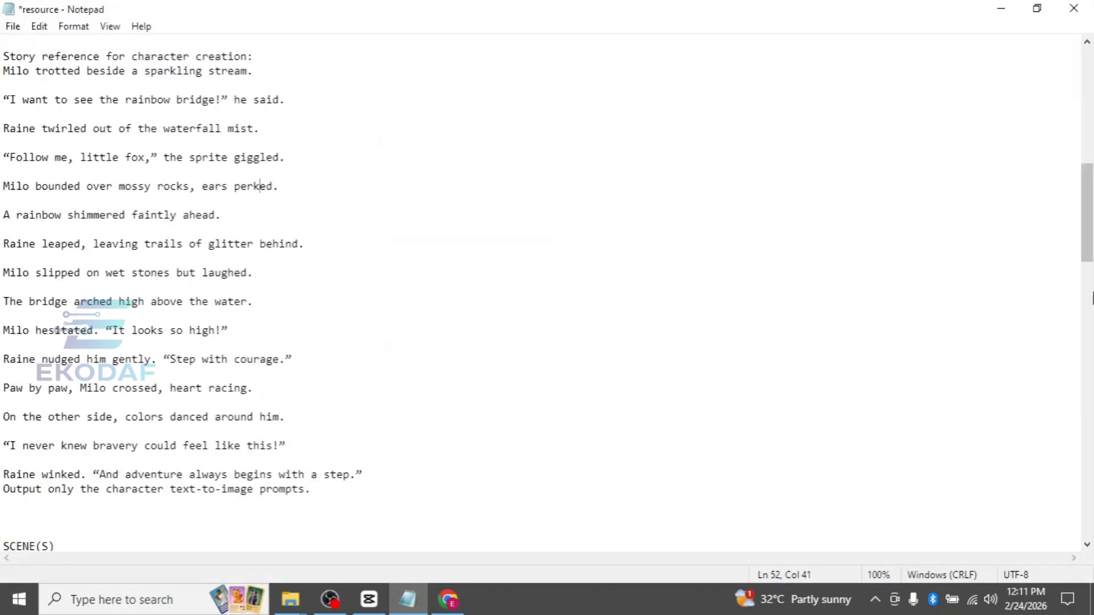
{"action": "left_click_drag", "start_coordinate": [1090, 242], "coordinate": [1092, 566]}
{"action": "scroll", "coordinate": [74, 108], "scroll_direction": "up", "scroll_amount": 3}
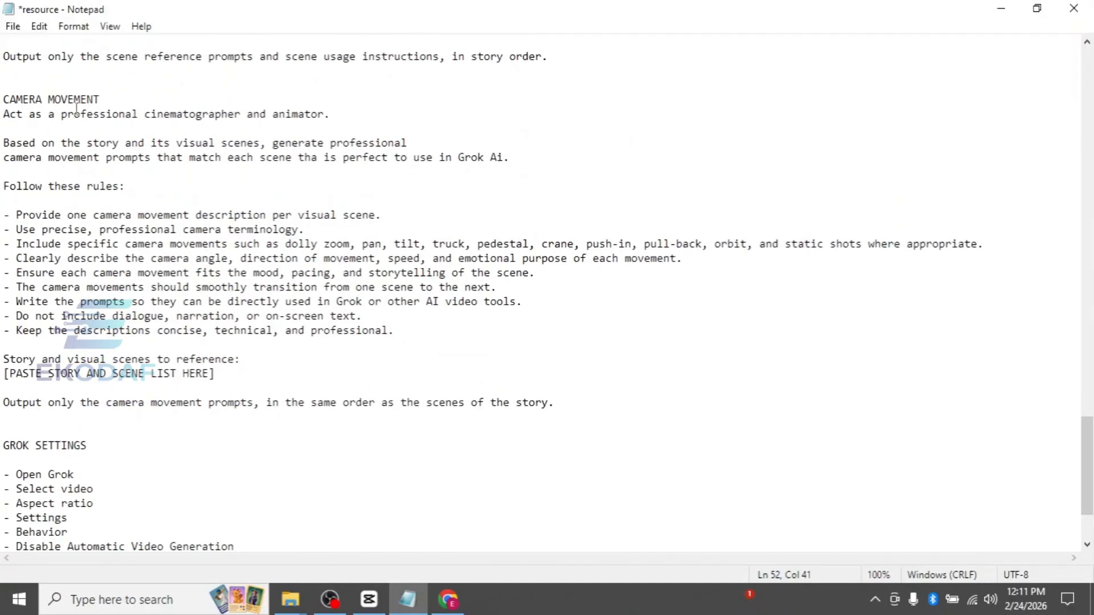
{"action": "double_click", "coordinate": [111, 95]}
{"action": "left_click_drag", "start_coordinate": [215, 373], "coordinate": [5, 374]}
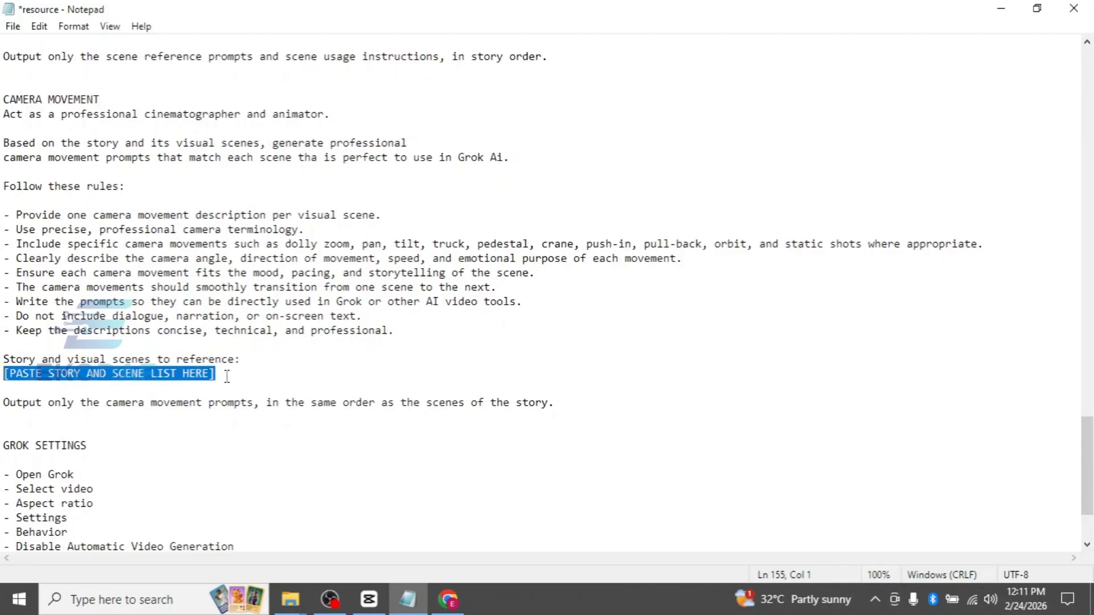
{"action": "type", "text": "Milo trotted beside a sparkling stream.  \"I want to see the rainbow bridge!\" he said.  Raine twirled out of the waterfall mist.  \"Follow me, little fox,\" the sprite giggled.  Milo bounded over mossy rocks, ears perked.  A rainbow shimmered faintly ahead.  Raine leaped, leaving trails of glitter behind.  Milo slipped on wet stones but laughed.  The bridge arched high above the water.  Milo hesitated. \"It looks so high!\"  Raine nudged him gently. \"Step with courage.\"  Paw by paw, Milo crossed, heart racing.  On the other side, colors danced around him.  \"I never knew bravery could feel like this!\"  Raine winked. \"And adventure always begins with a step.\""}
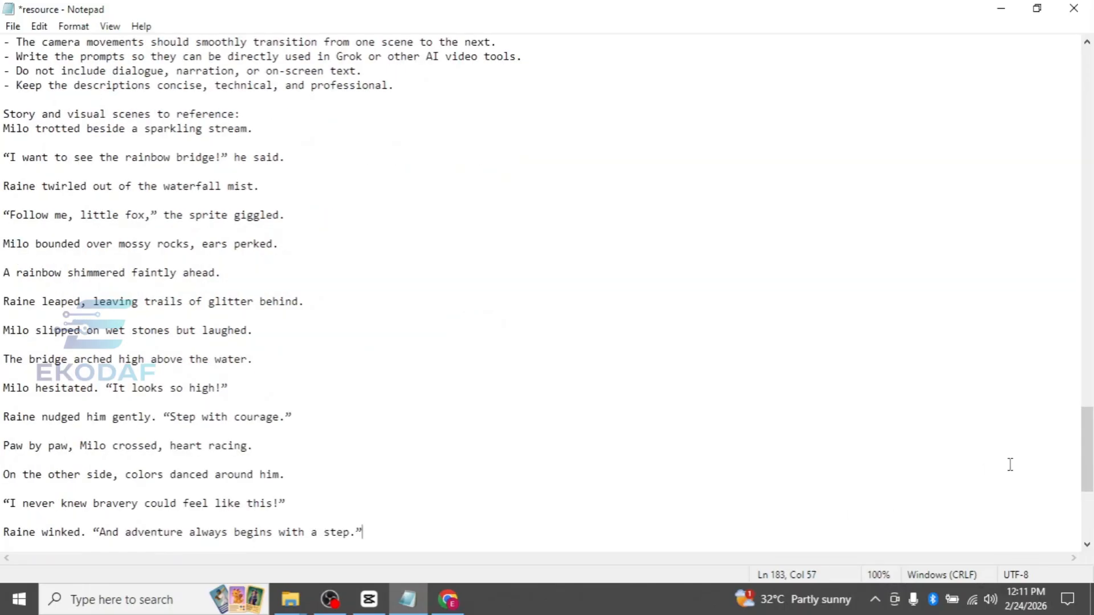
- Copy the completed cinematographer prompt under CAMERA MOVEMENT from Notepad and submit it in the ChatGPT conversation
{"action": "scroll", "coordinate": [442, 208], "scroll_direction": "down", "scroll_amount": 7}
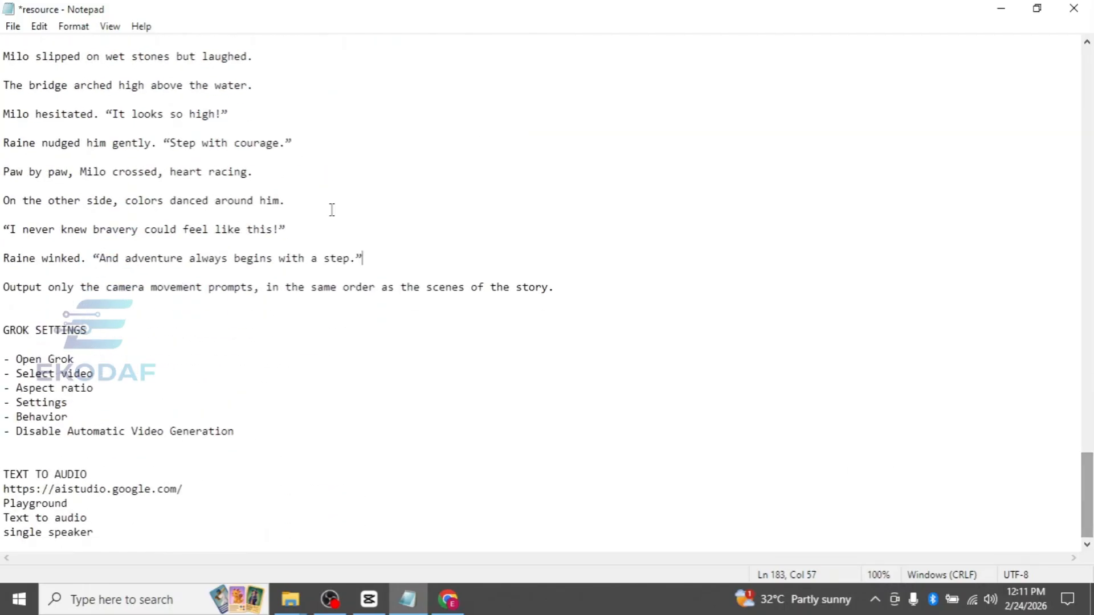
{"action": "left_click_drag", "start_coordinate": [579, 289], "coordinate": [2, 165]}
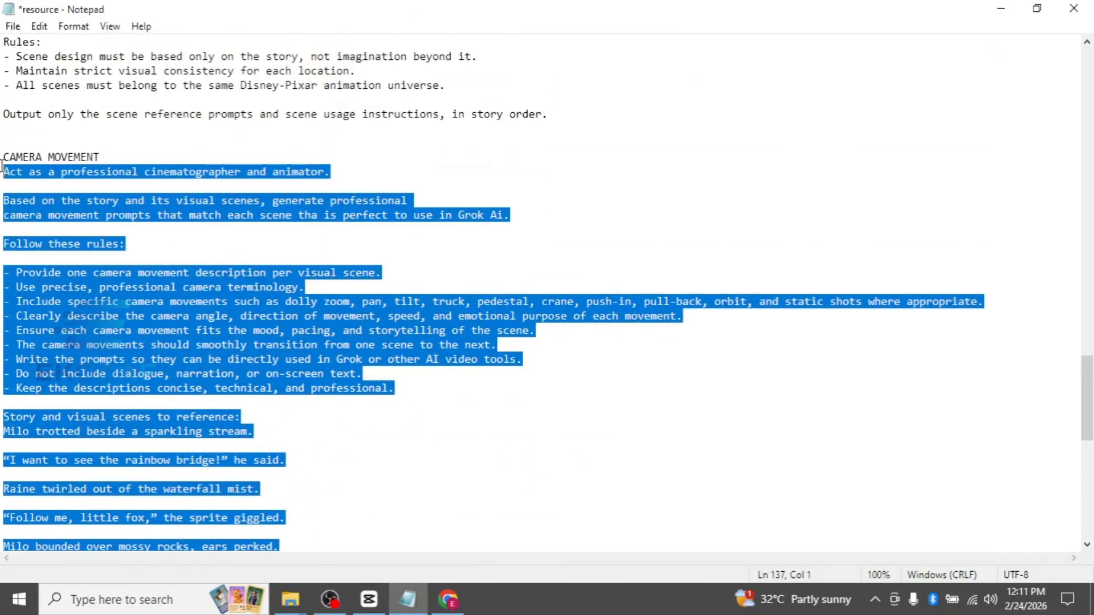
{"action": "left_click", "coordinate": [449, 599]}
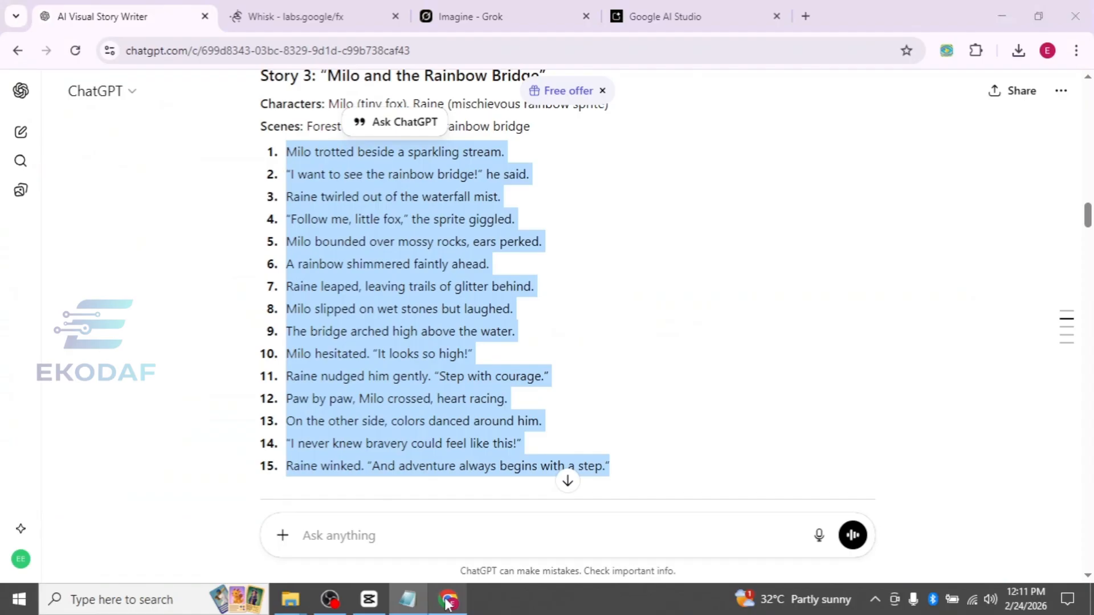
{"action": "left_click", "coordinate": [353, 536]}
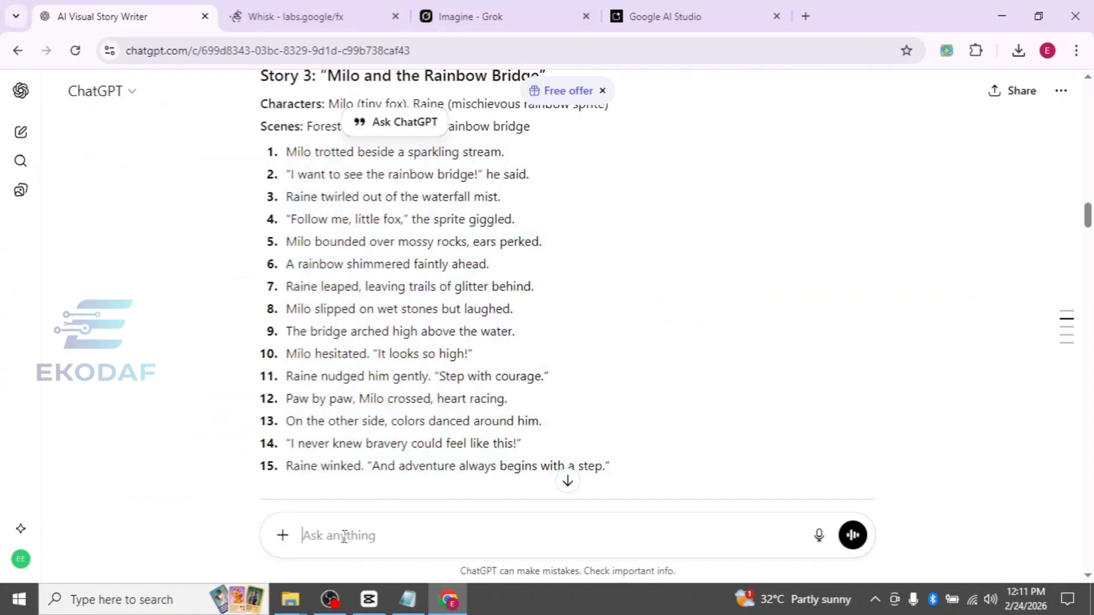
{"action": "key", "text": "ctrl+v"}
{"action": "key", "text": "Return"}
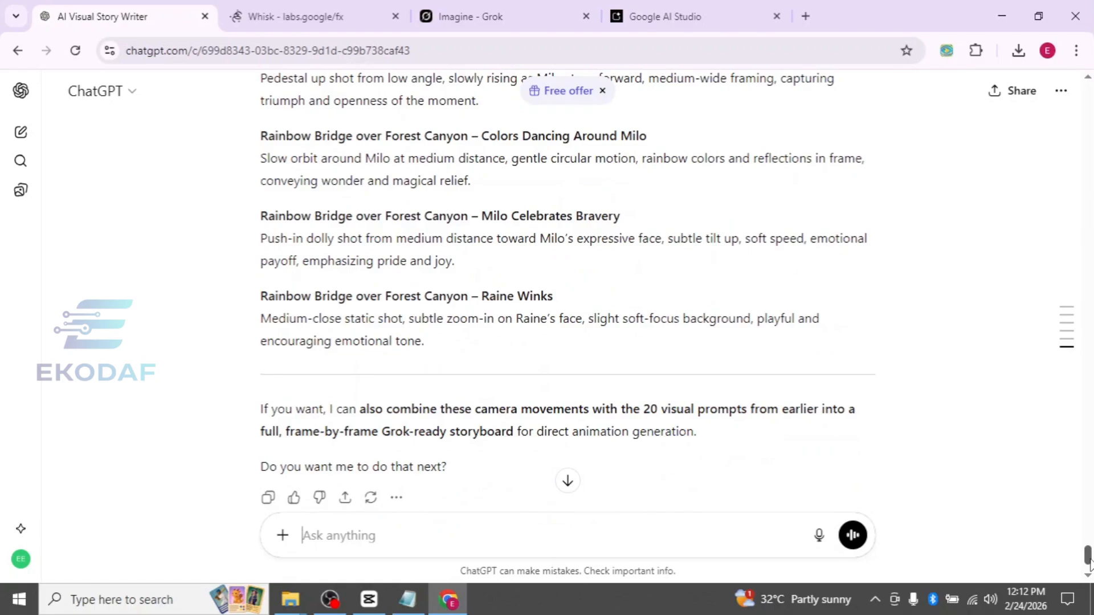
{"action": "left_click_drag", "start_coordinate": [1089, 560], "coordinate": [1090, 523]}
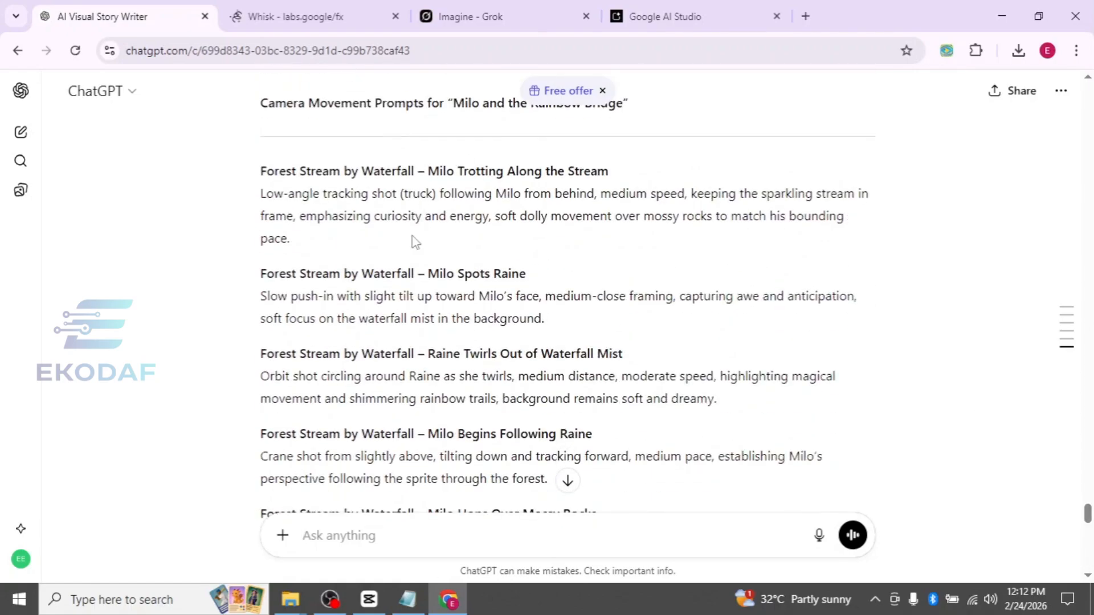
- Return to Whisk and open the Auto Whisk extension beside it
{"action": "key", "text": "ctrl+Tab"}
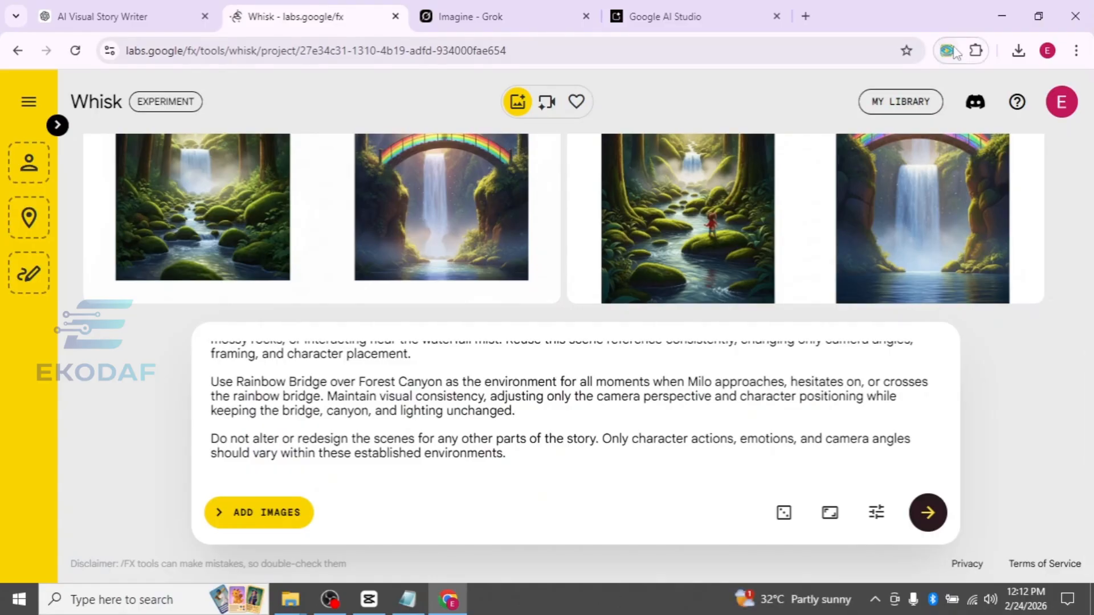
{"action": "left_click", "coordinate": [948, 54]}
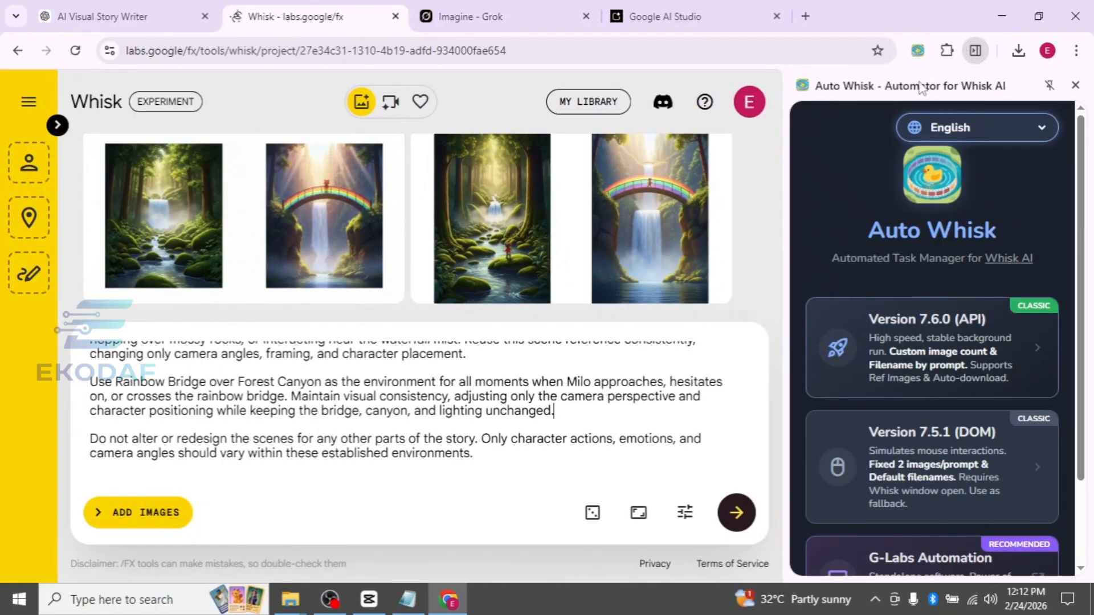
- Search the web for "google whisk extension" in a new tab, and close that tab after viewing the results
{"action": "left_click", "coordinate": [805, 17]}
{"action": "type", "text": "google whisk extension"}
{"action": "key", "text": "Return"}
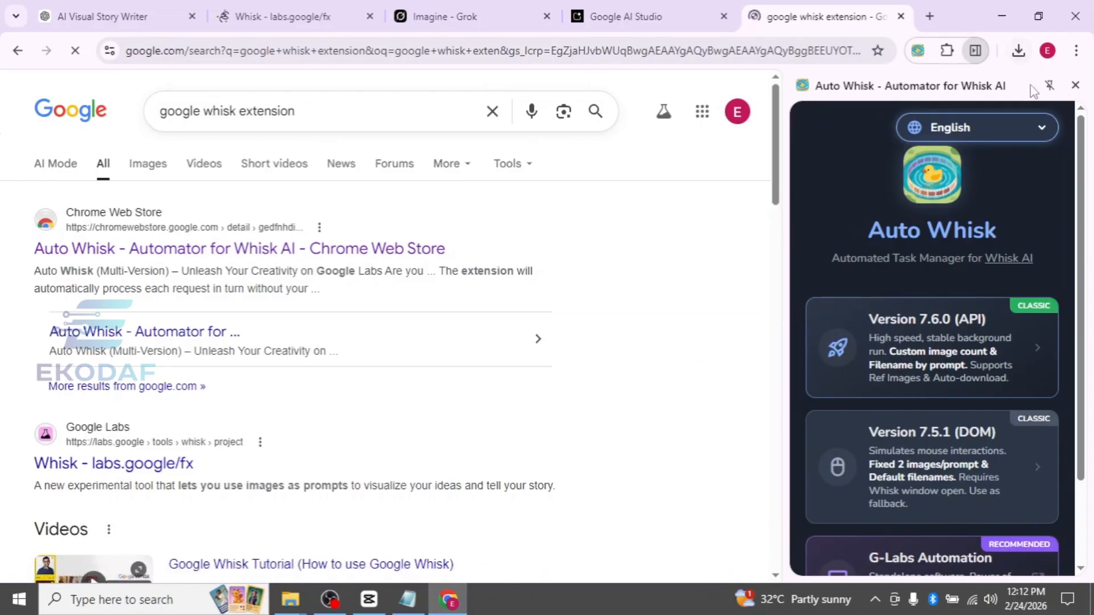
{"action": "left_click", "coordinate": [901, 17]}
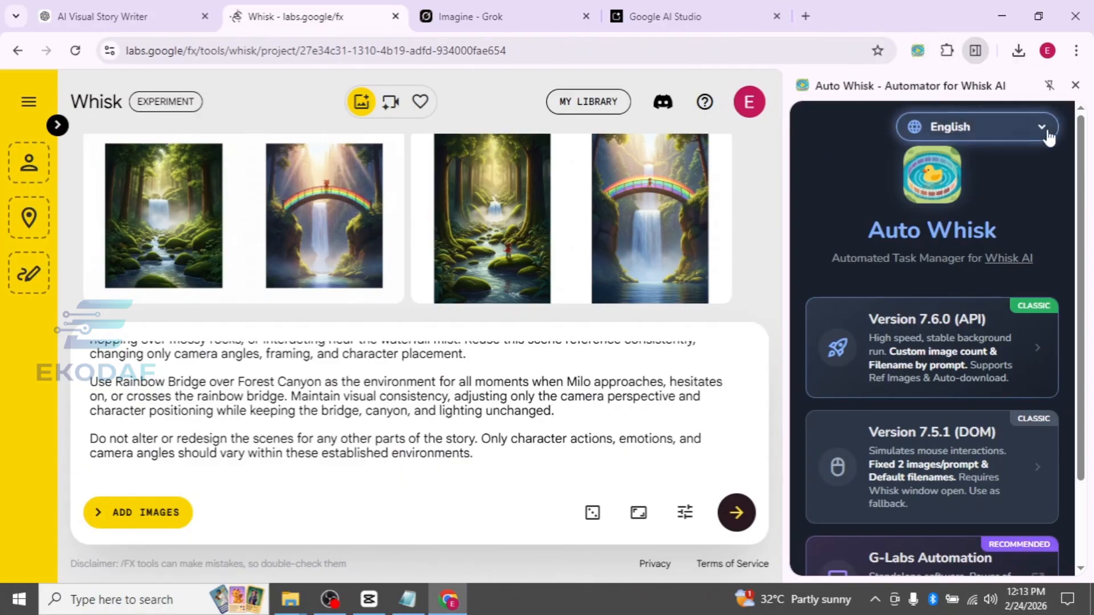
- Open Auto Whisk version 7.6.0 (API) and look through its general settings
{"action": "left_click", "coordinate": [936, 320]}
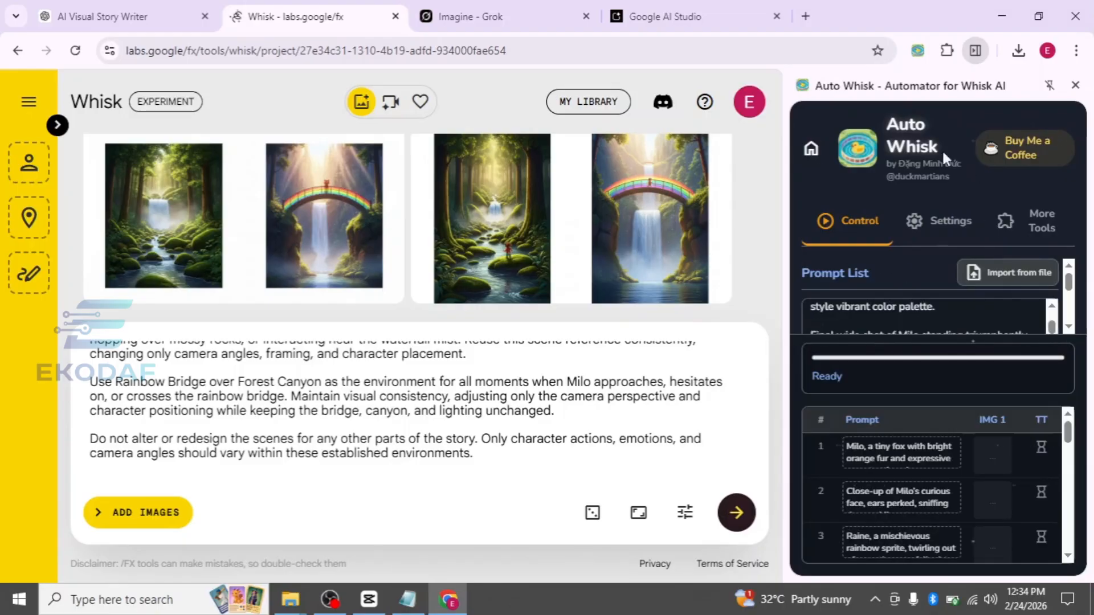
{"action": "left_click", "coordinate": [939, 228]}
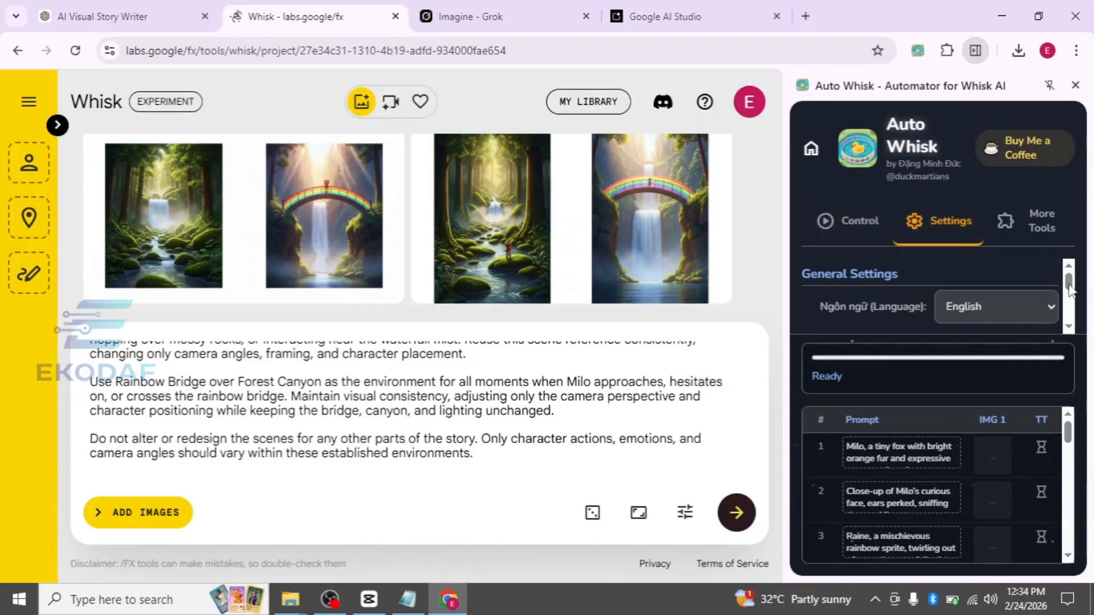
{"action": "left_click_drag", "start_coordinate": [1070, 284], "coordinate": [1066, 330]}
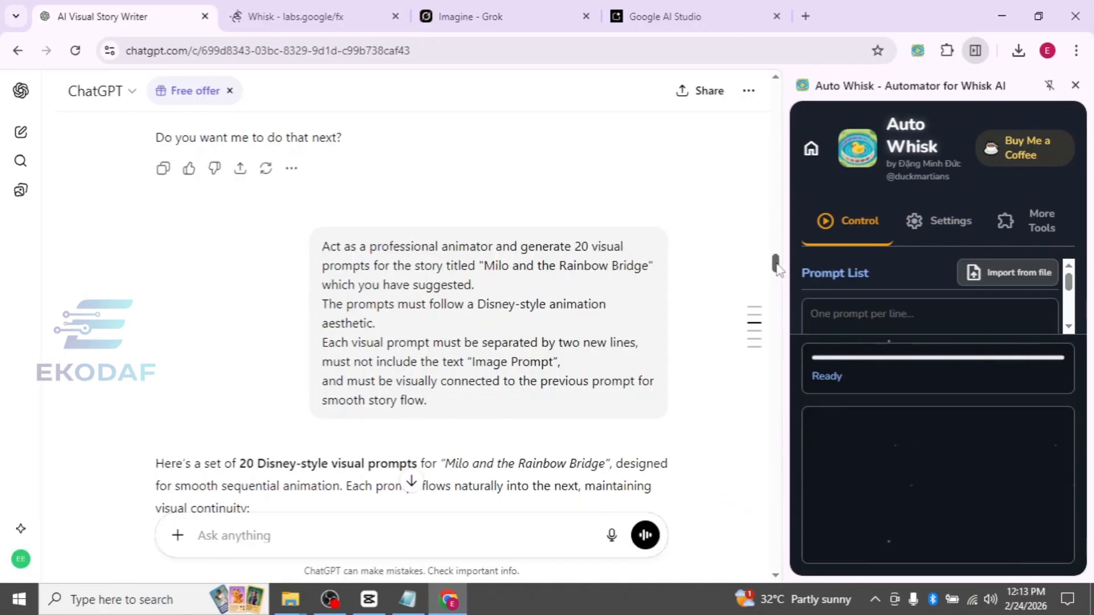
- Copy the 20 Disney-style visual prompts from ChatGPT and paste them into Auto Whisk's prompt list
{"action": "left_click_drag", "start_coordinate": [778, 268], "coordinate": [778, 263]}
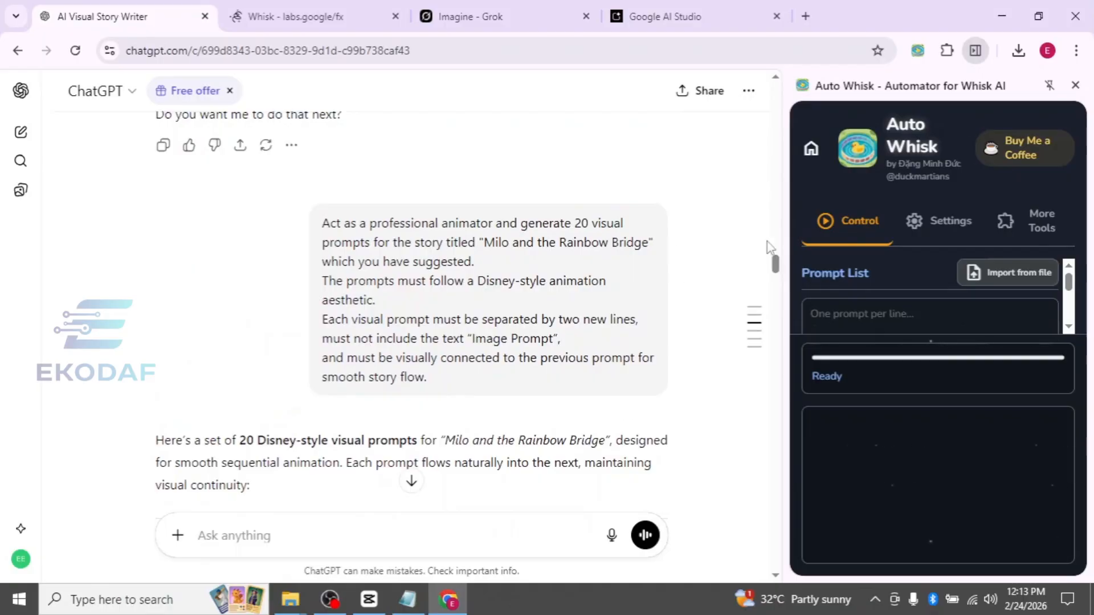
{"action": "left_click_drag", "start_coordinate": [778, 270], "coordinate": [778, 279]}
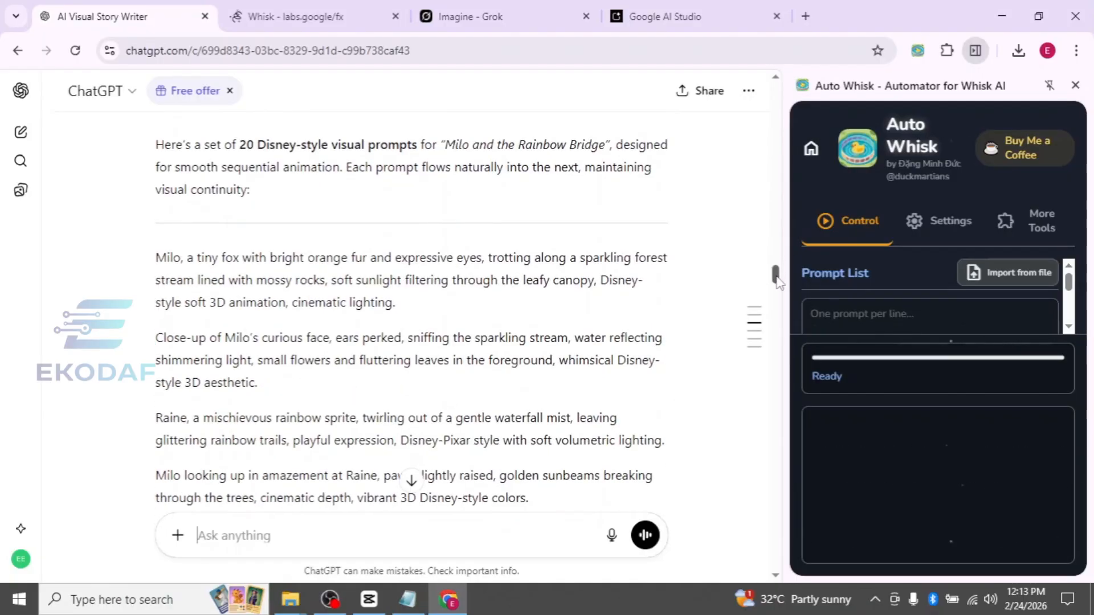
{"action": "left_click_drag", "start_coordinate": [156, 258], "coordinate": [297, 564]}
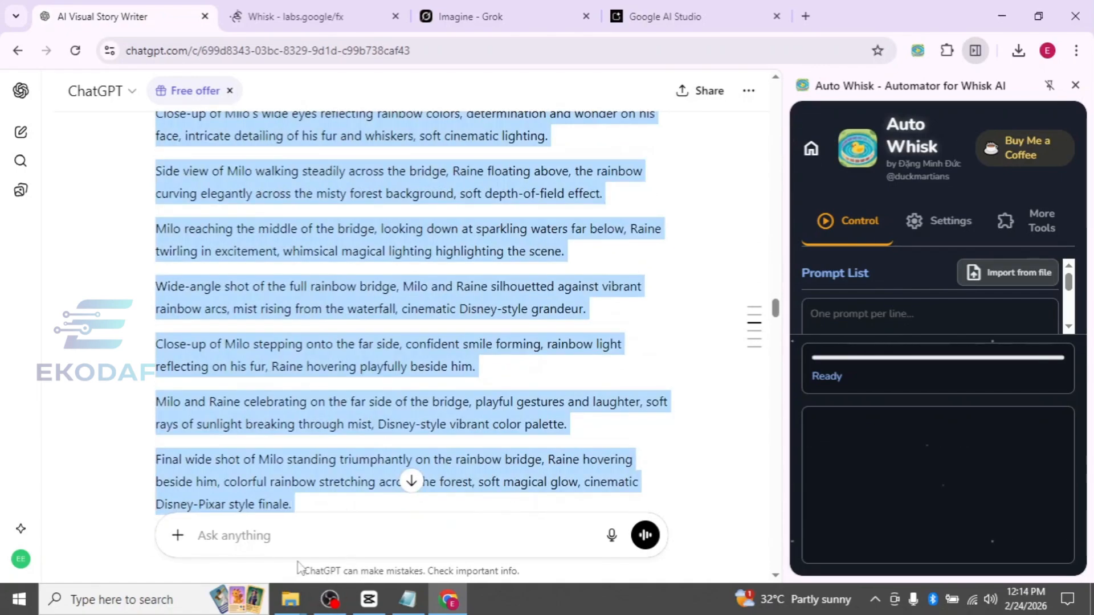
{"action": "key", "text": "ctrl+c"}
{"action": "left_click", "coordinate": [881, 322]}
{"action": "key", "text": "ctrl+v"}
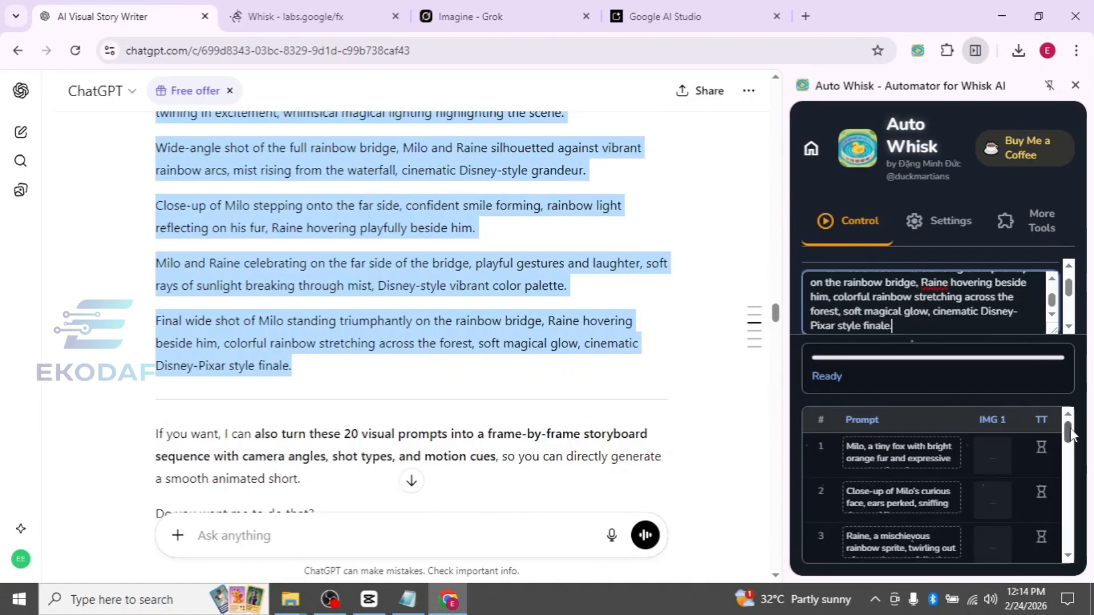
{"action": "left_click_drag", "start_coordinate": [1070, 434], "coordinate": [1076, 551]}
- Set Auto Whisk's aspect ratio to Landscape 16:9 and keep the number of images per prompt at 1
{"action": "left_click_drag", "start_coordinate": [1071, 294], "coordinate": [1069, 320]}
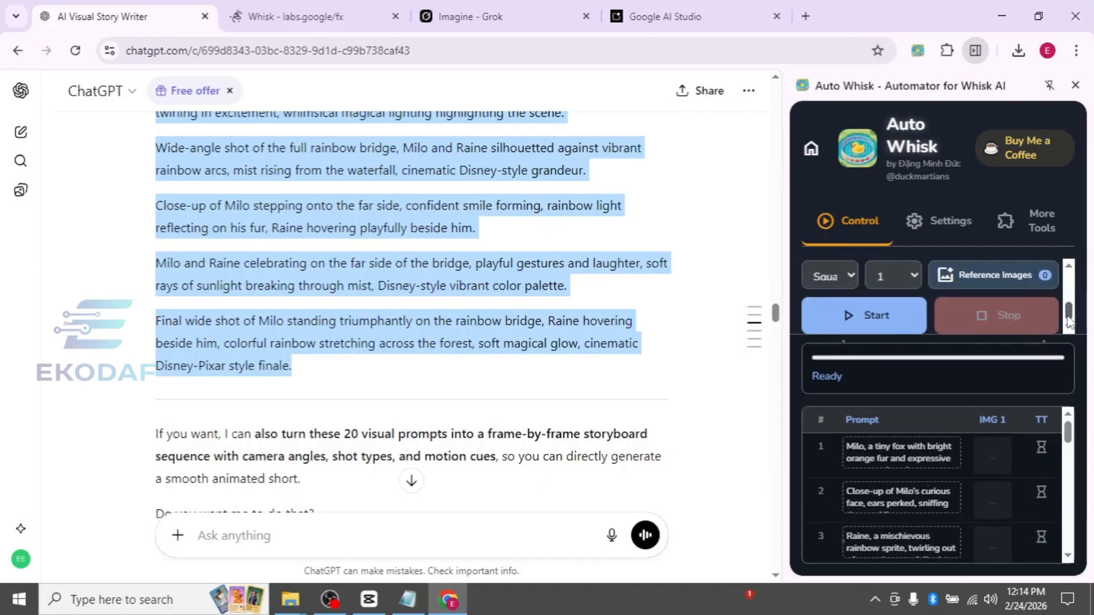
{"action": "left_click", "coordinate": [850, 277]}
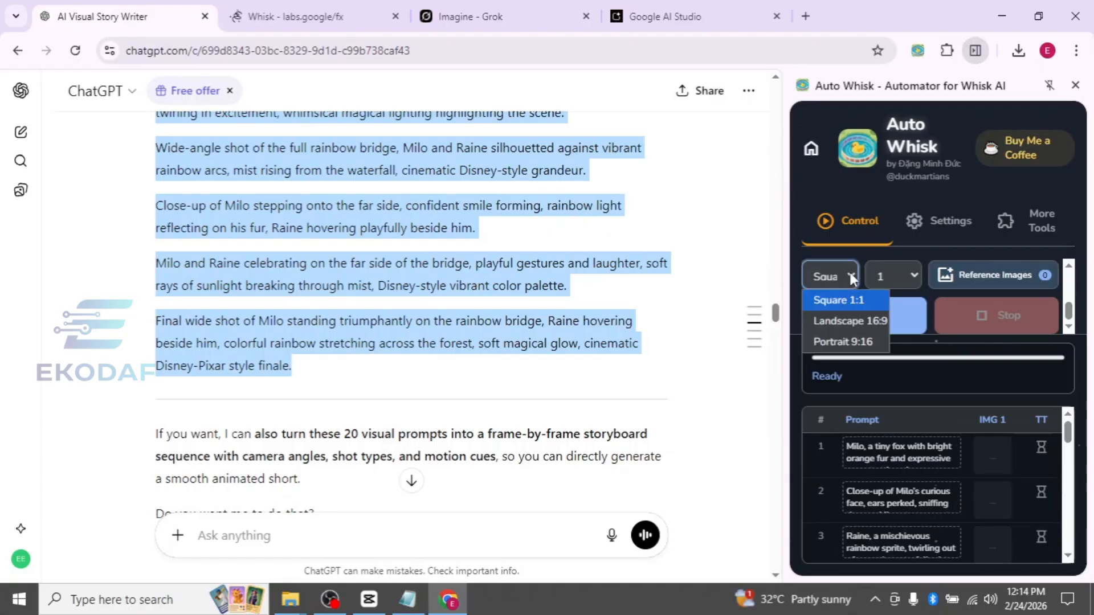
{"action": "left_click", "coordinate": [852, 321]}
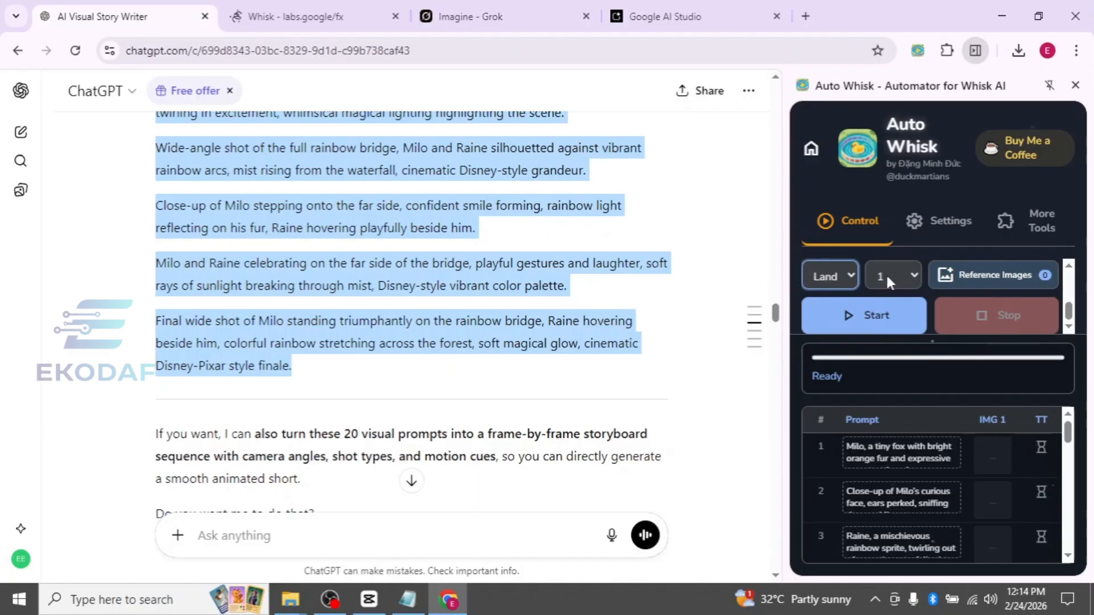
{"action": "left_click", "coordinate": [911, 276]}
{"action": "left_click", "coordinate": [912, 275]}
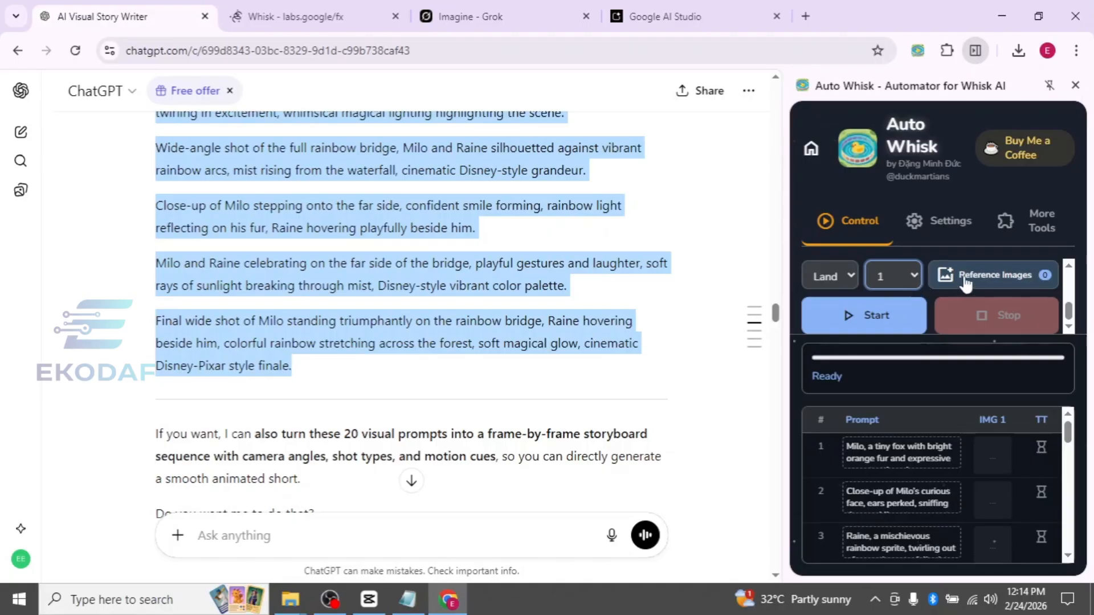
- Add the downloaded fox and rainbow sprite images as subject references and caption them "Milo" and "Raine"
{"action": "left_click", "coordinate": [995, 278]}
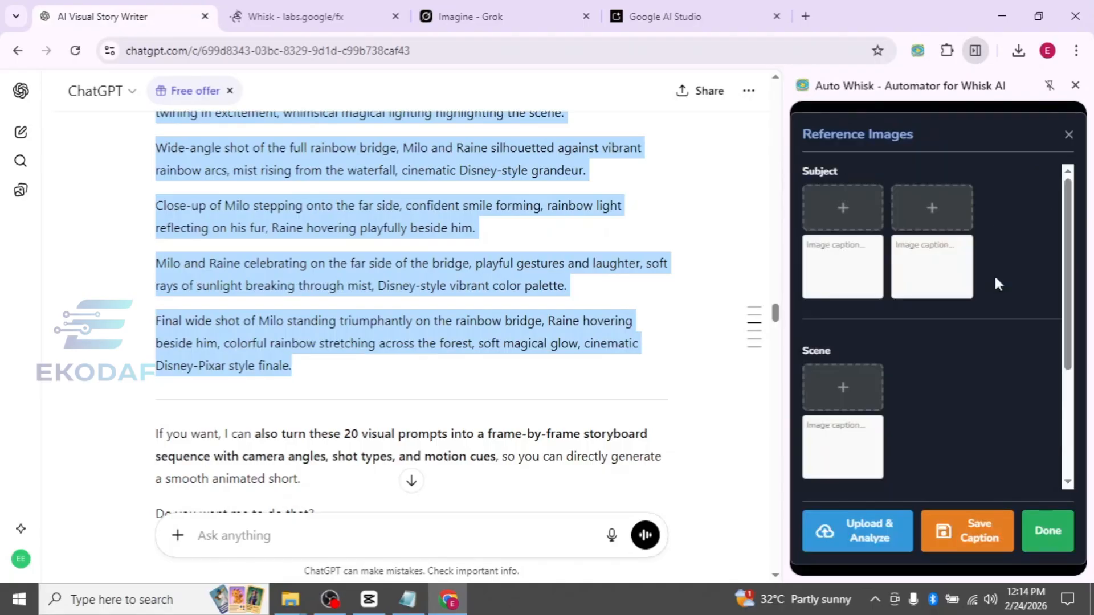
{"action": "left_click", "coordinate": [851, 212]}
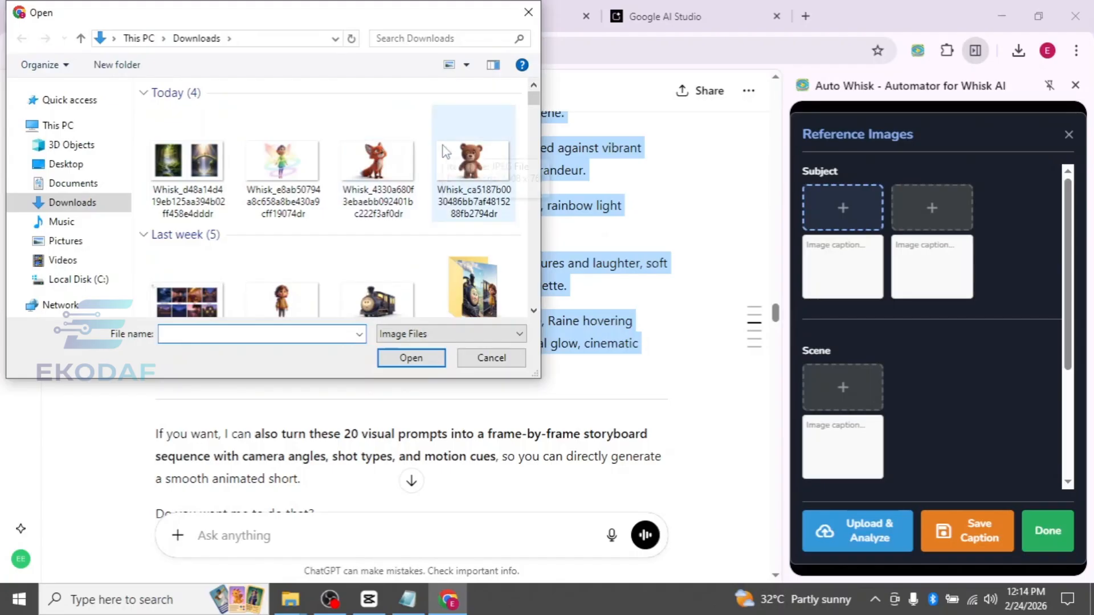
{"action": "double_click", "coordinate": [380, 178]}
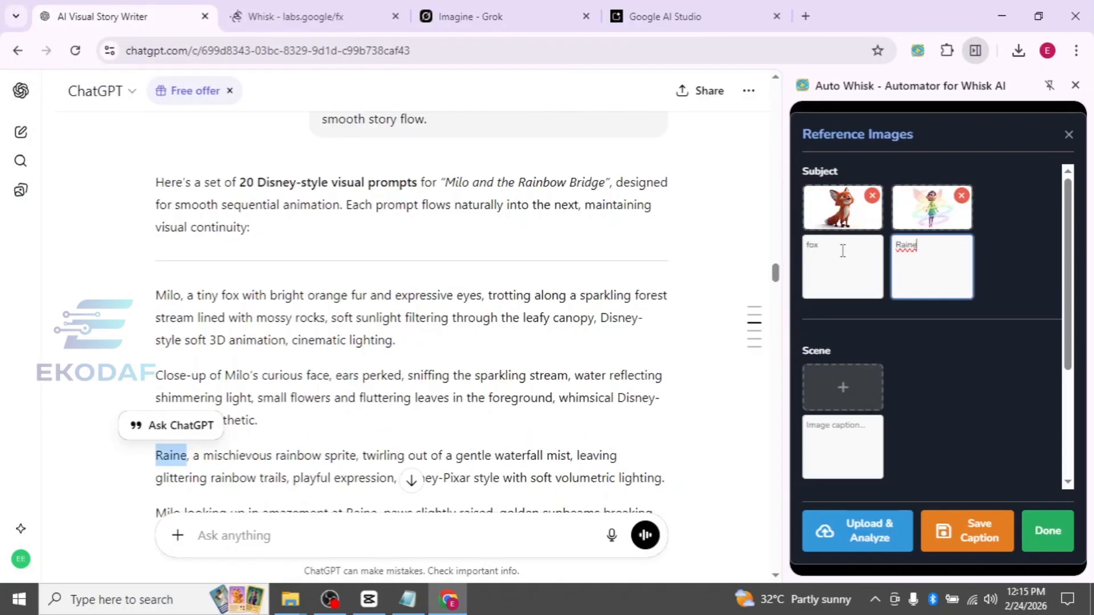
{"action": "left_click", "coordinate": [843, 251]}
{"action": "key", "text": "ctrl+a"}
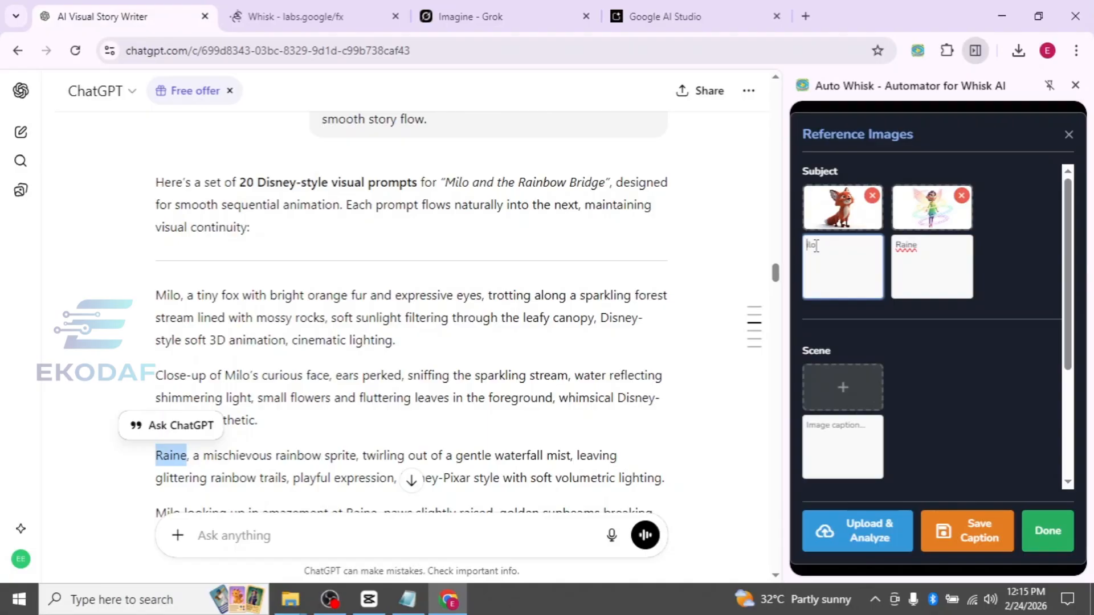
- Add the downloaded forest stream and rainbow bridge image as the scene reference, caption it "Scene" and finish the reference image setup
{"action": "left_click", "coordinate": [1072, 295]}
{"action": "left_click_drag", "start_coordinate": [1073, 318], "coordinate": [1073, 359]}
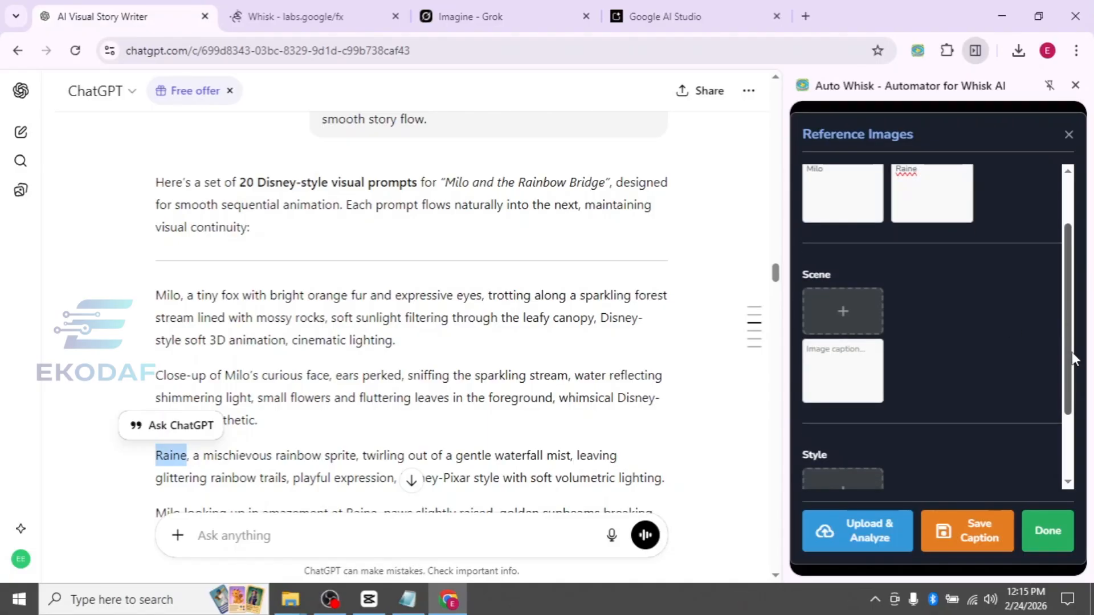
{"action": "left_click", "coordinate": [843, 313]}
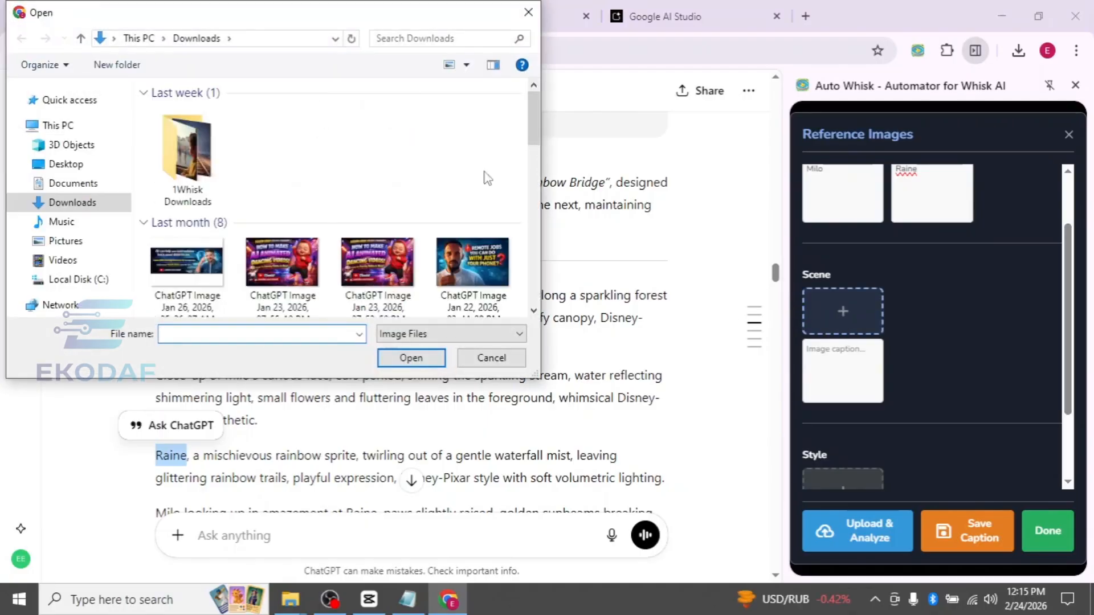
{"action": "double_click", "coordinate": [196, 170]}
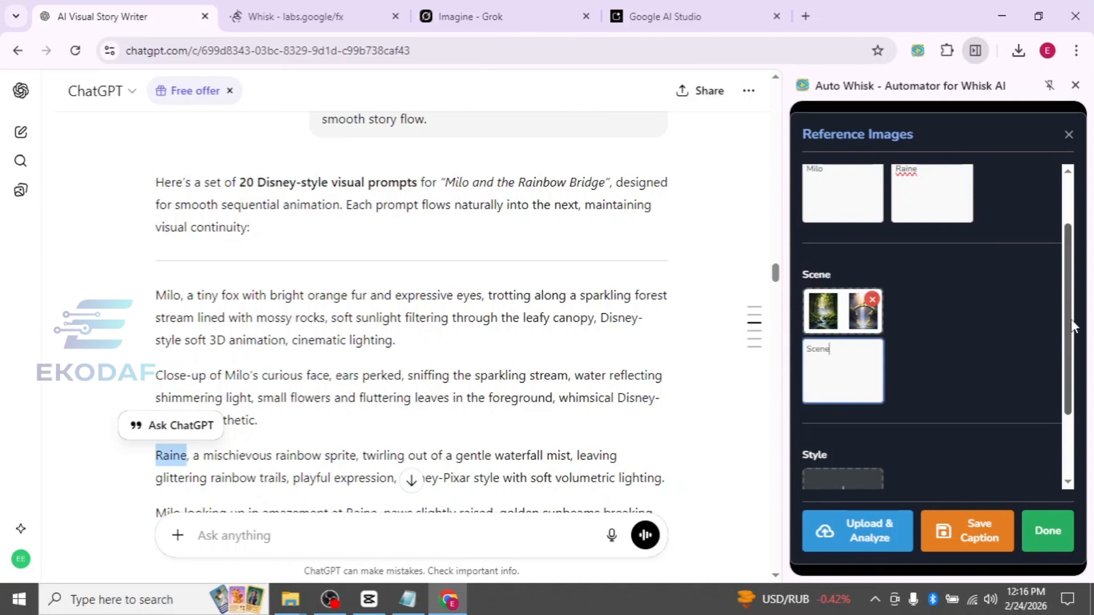
{"action": "left_click_drag", "start_coordinate": [1073, 324], "coordinate": [1076, 415]}
{"action": "left_click_drag", "start_coordinate": [1076, 348], "coordinate": [1068, 171]}
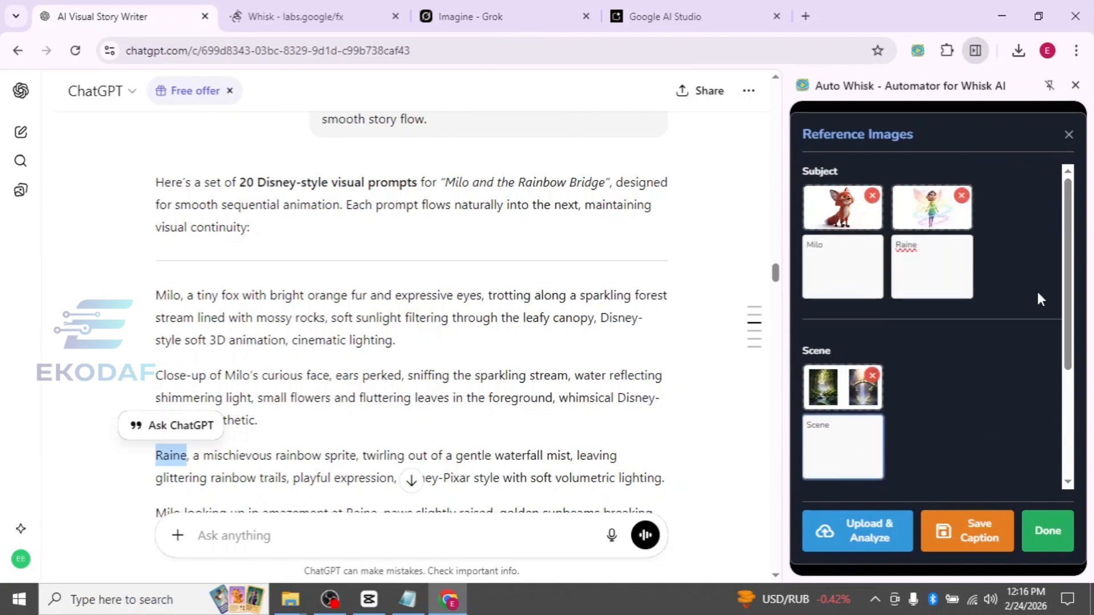
{"action": "left_click", "coordinate": [1048, 541]}
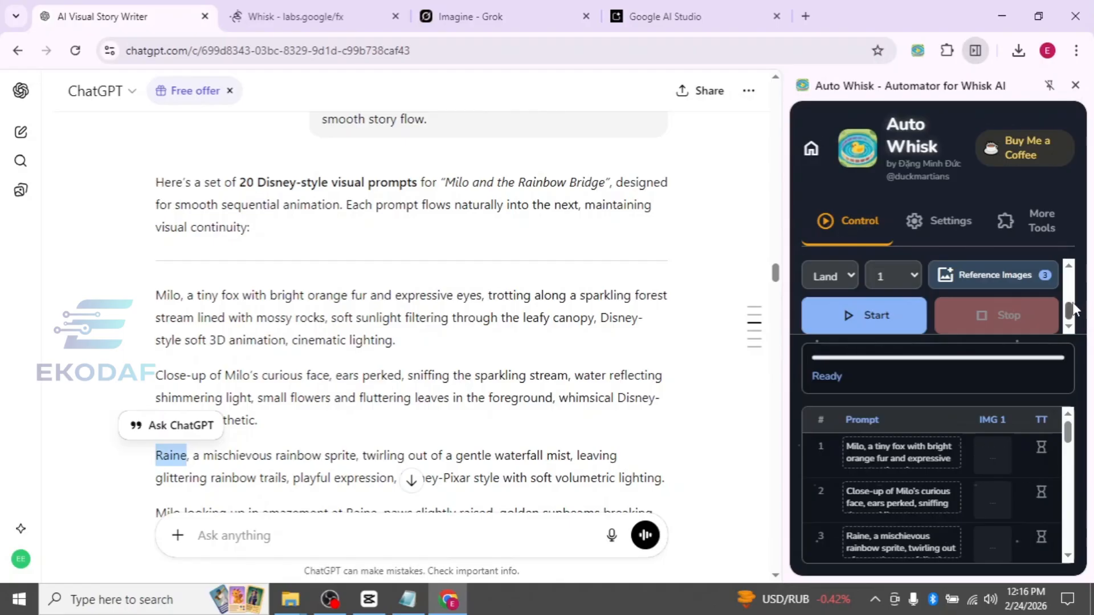
- Start Auto Whisk's automatic image generation for the 20 prepared story prompts
{"action": "mouse_move", "coordinate": [1070, 310]}
{"action": "left_mouse_down"}
{"action": "mouse_move", "coordinate": [1067, 269]}
{"action": "mouse_move", "coordinate": [1058, 320]}
{"action": "left_mouse_up"}
{"action": "scroll", "coordinate": [1058, 324], "scroll_direction": "down", "scroll_amount": 1}
{"action": "left_click", "coordinate": [869, 320]}
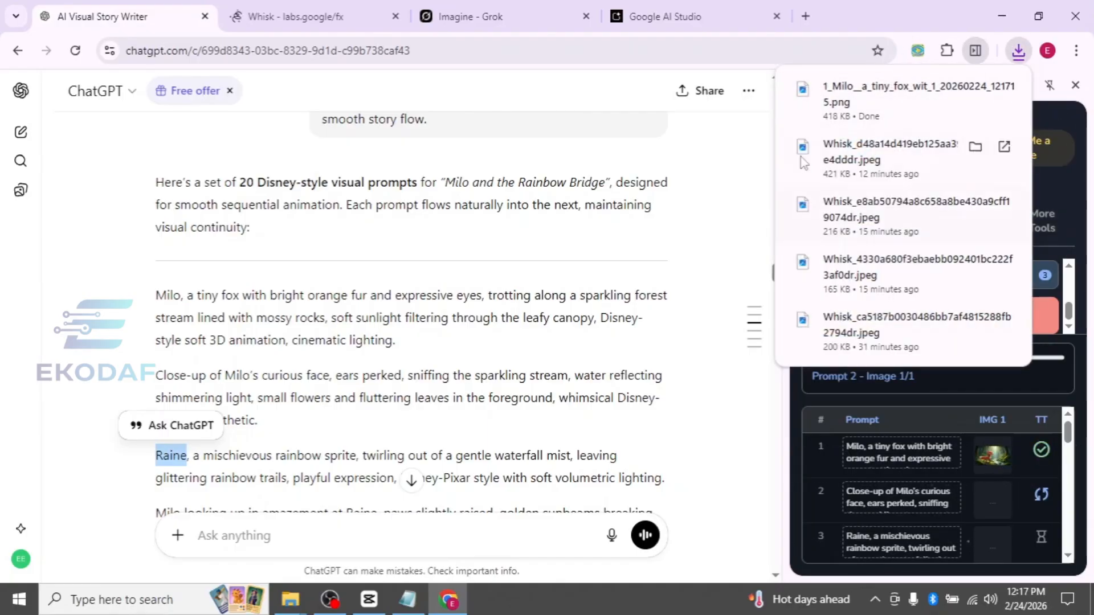
{"action": "left_click_drag", "start_coordinate": [1064, 235], "coordinate": [1061, 229]}
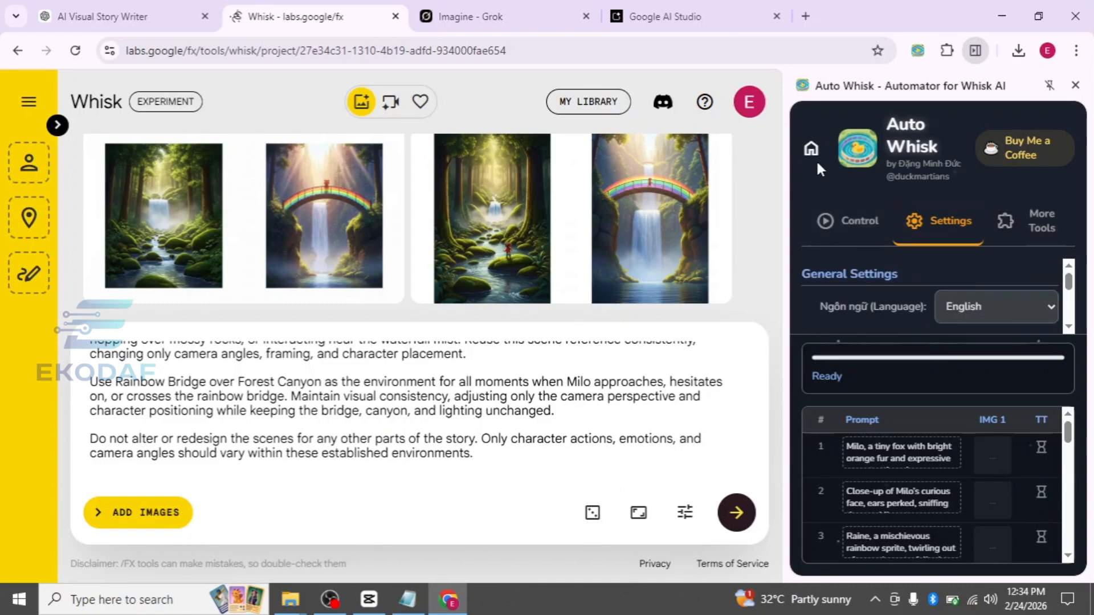
- Show the newest generated image in its folder from the download history and locate the Whisk Downloads folder within Downloads
{"action": "left_click", "coordinate": [1019, 53]}
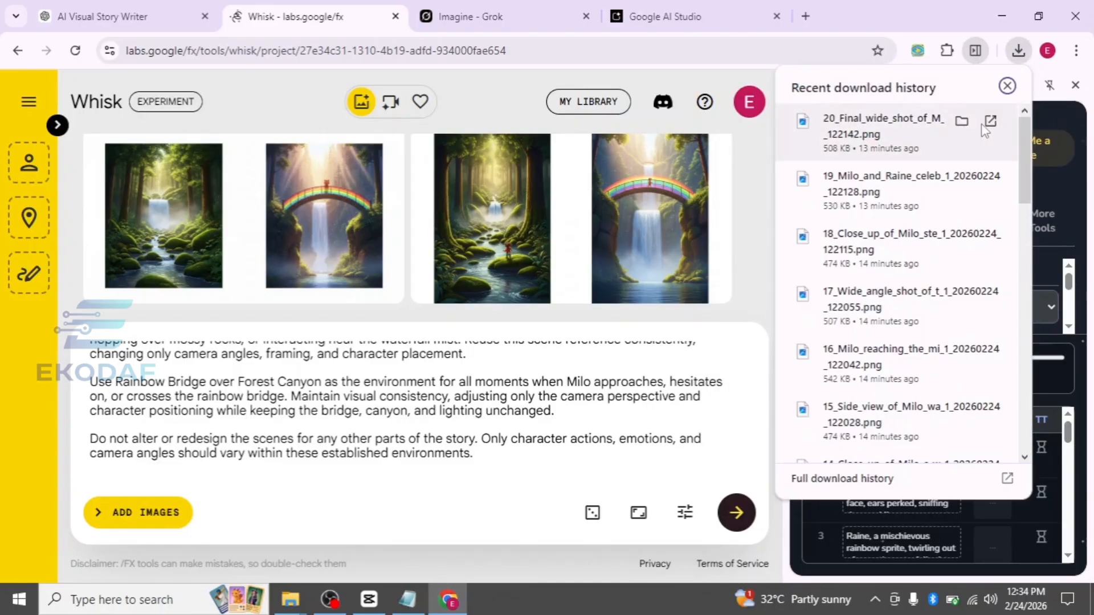
{"action": "left_click", "coordinate": [963, 122]}
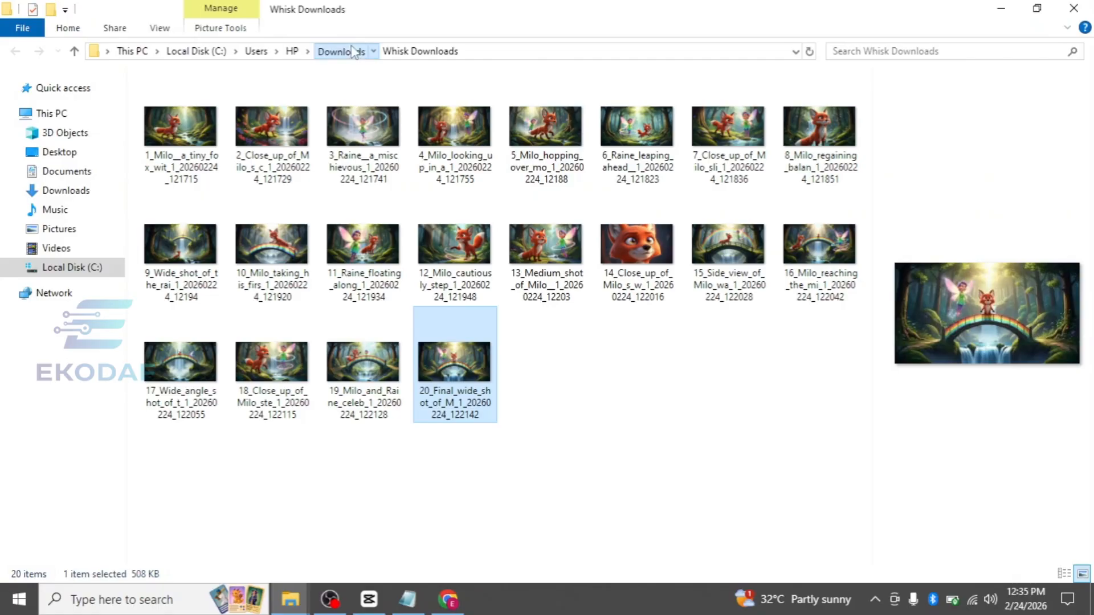
{"action": "left_click", "coordinate": [354, 52]}
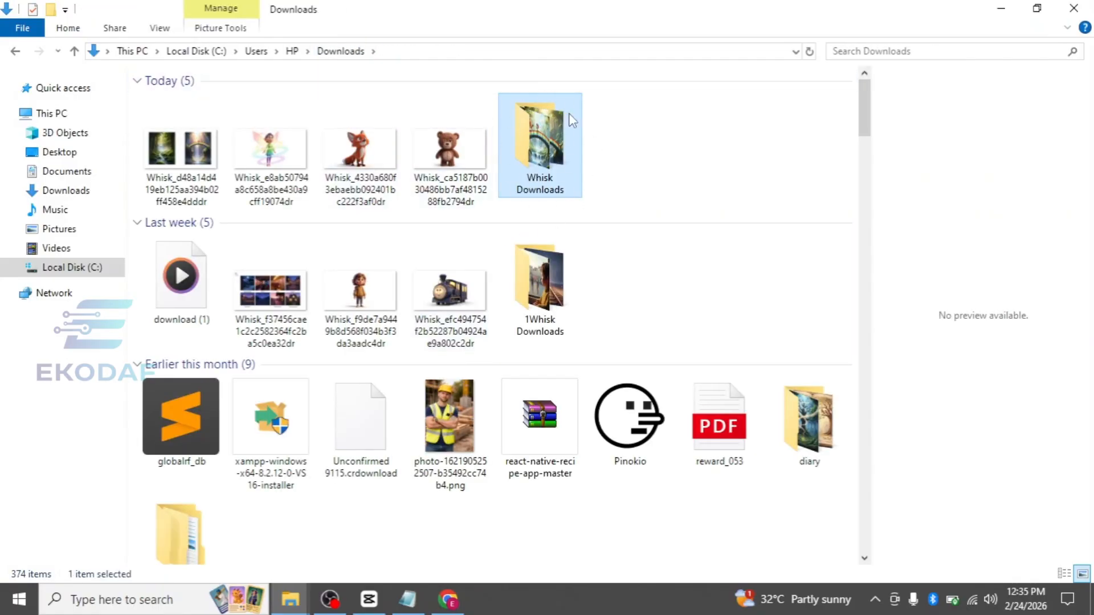
{"action": "mouse_move", "coordinate": [555, 118]}
{"action": "double_click", "coordinate": [551, 143]}
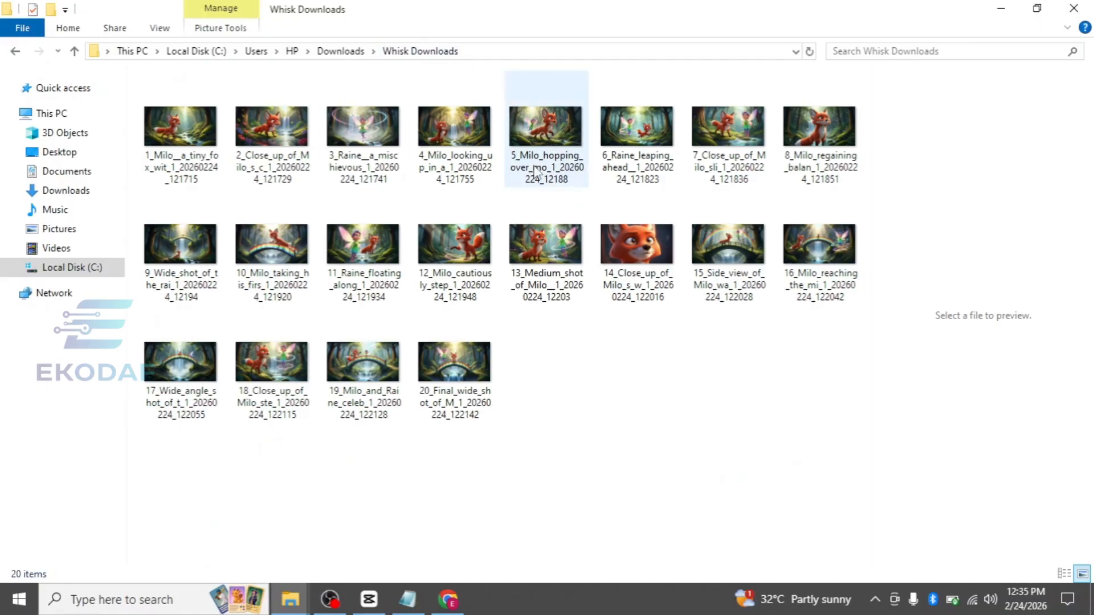
- Open the first generated image and look through the story images in sequence to check character and scene consistency, then close the viewer
{"action": "left_click", "coordinate": [193, 132]}
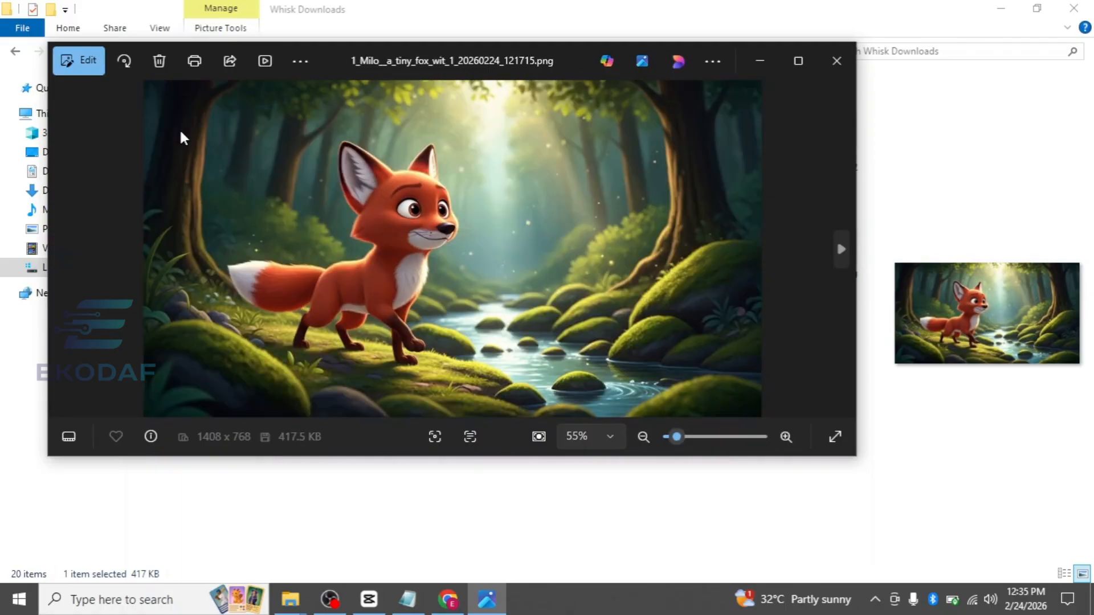
{"action": "key", "text": "Right"}
{"action": "key", "text": "Right"}
{"action": "key", "text": "Right"}
{"action": "key", "text": "Right"}
{"action": "key", "text": "Right"}
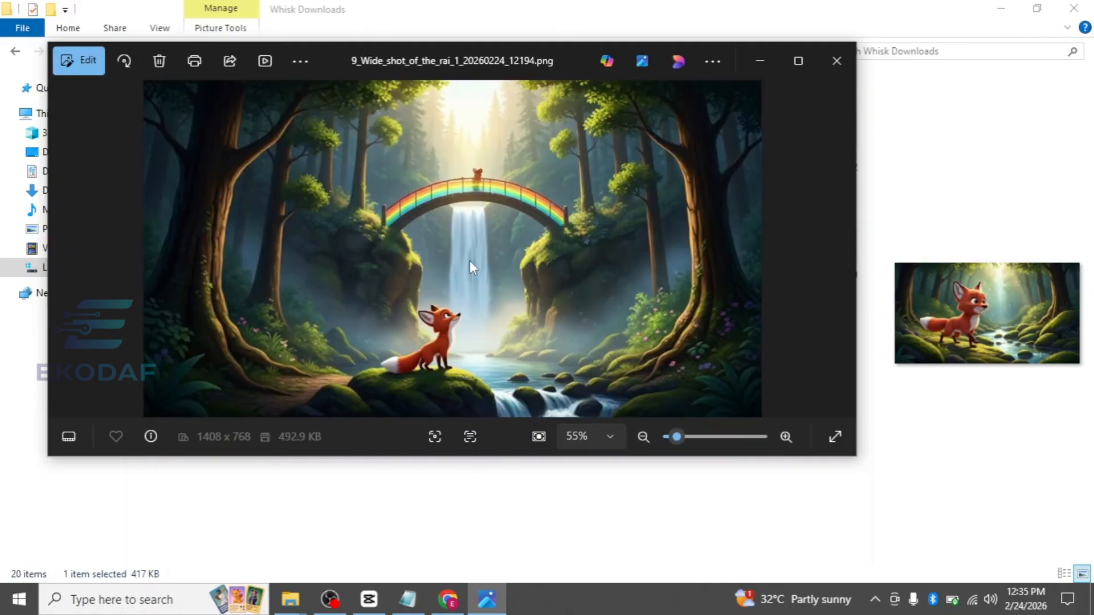
{"action": "key", "text": "Left"}
{"action": "key", "text": "Left"}
{"action": "key", "text": "Left"}
{"action": "key", "text": "Left"}
{"action": "key", "text": "Left"}
{"action": "key", "text": "Left"}
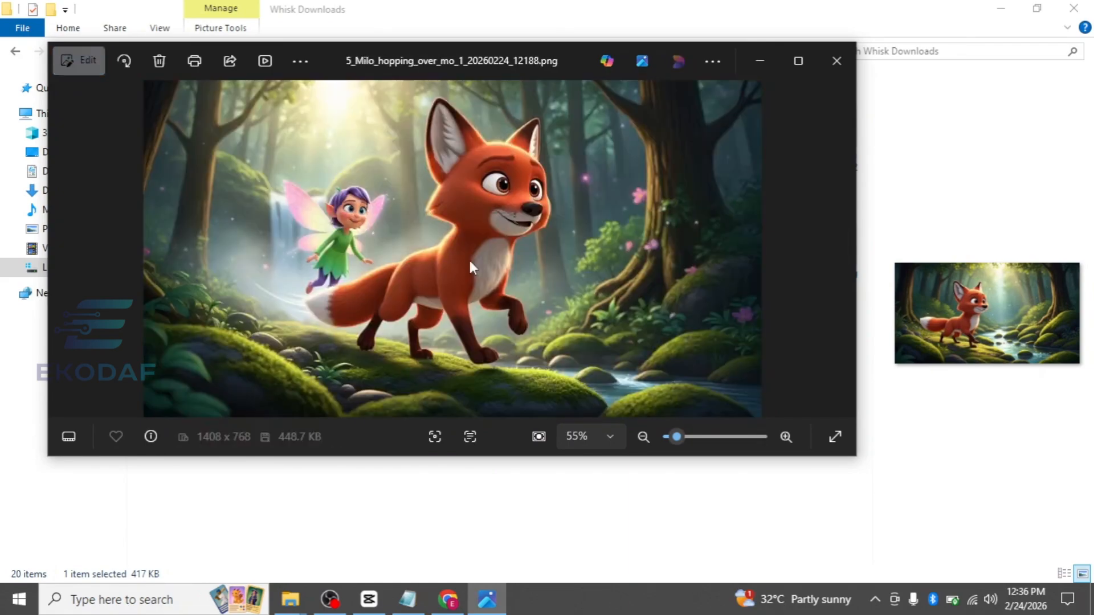
{"action": "key", "text": "Right"}
{"action": "key", "text": "Right"}
{"action": "key", "text": "Right"}
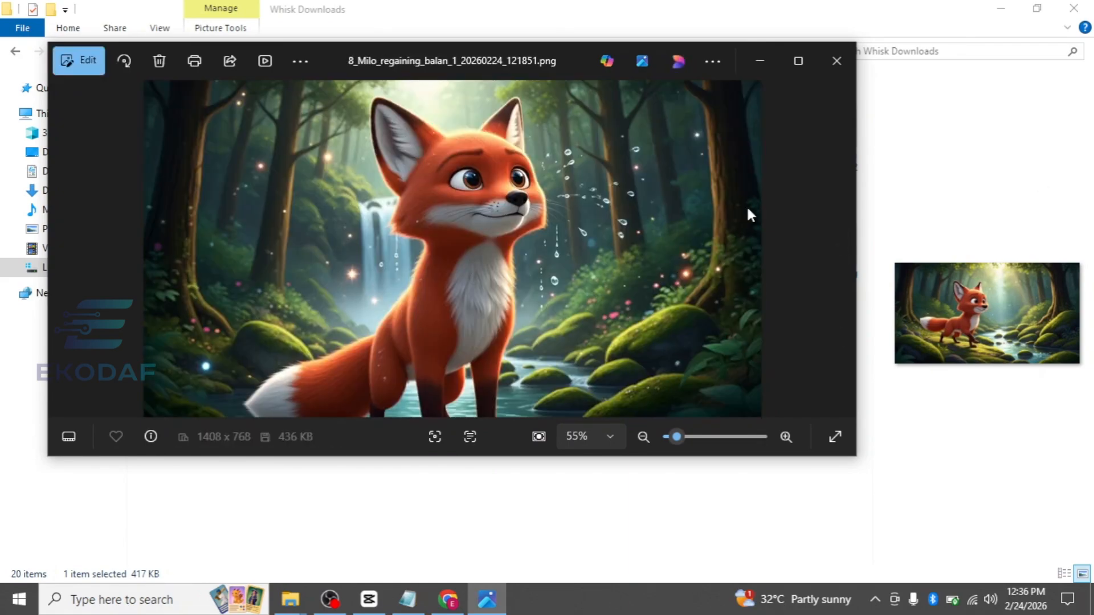
{"action": "key", "text": "Right"}
{"action": "key", "text": "Right"}
{"action": "key", "text": "Right"}
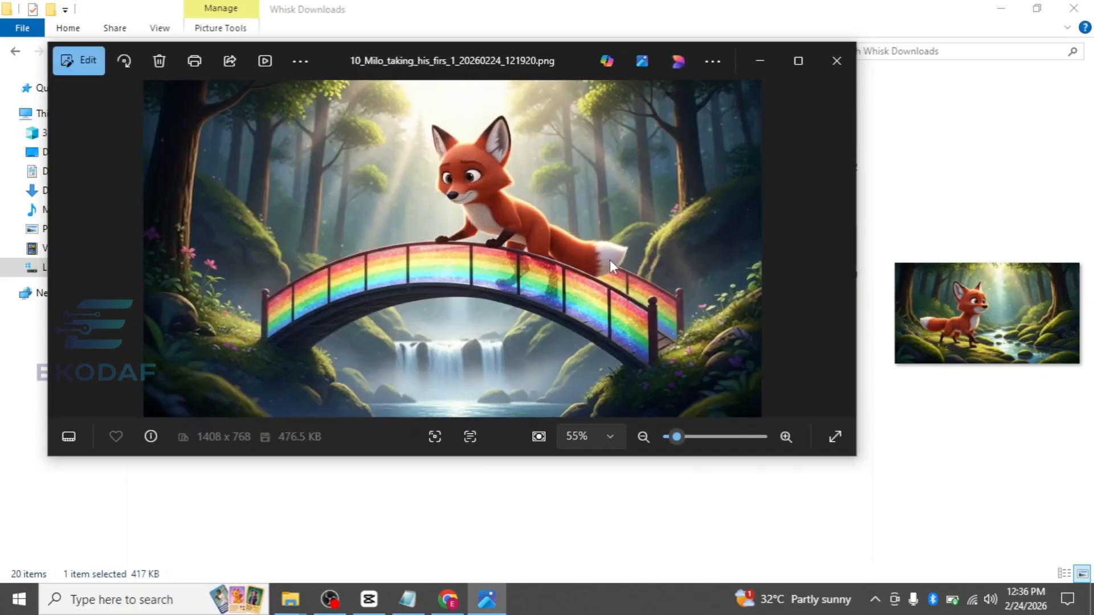
{"action": "key", "text": "Right"}
{"action": "key", "text": "Right"}
{"action": "key", "text": "Right"}
{"action": "key", "text": "Right"}
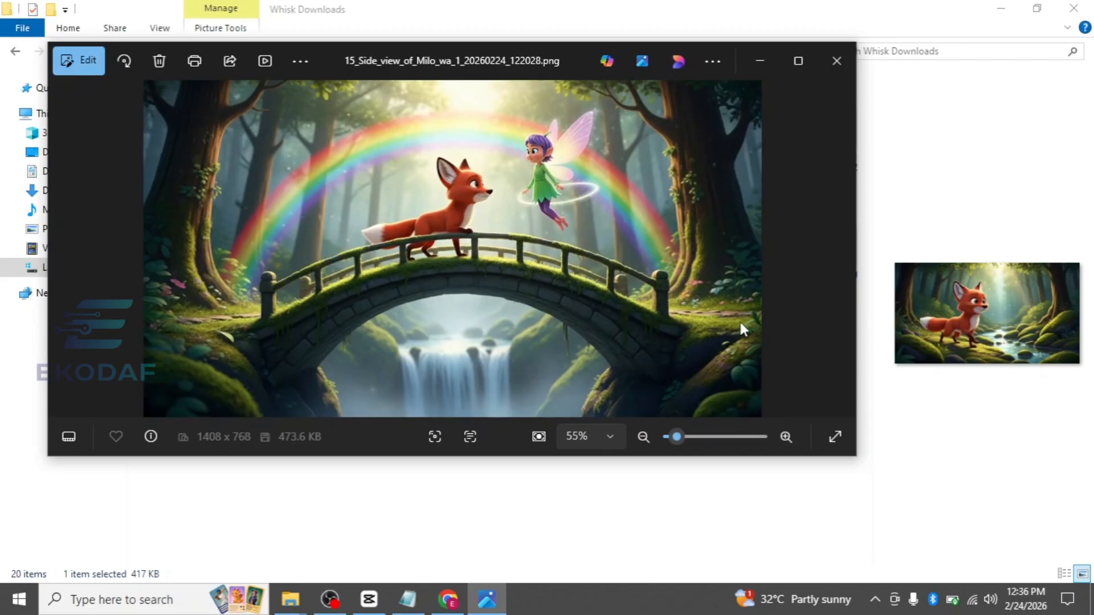
{"action": "left_click", "coordinate": [836, 60]}
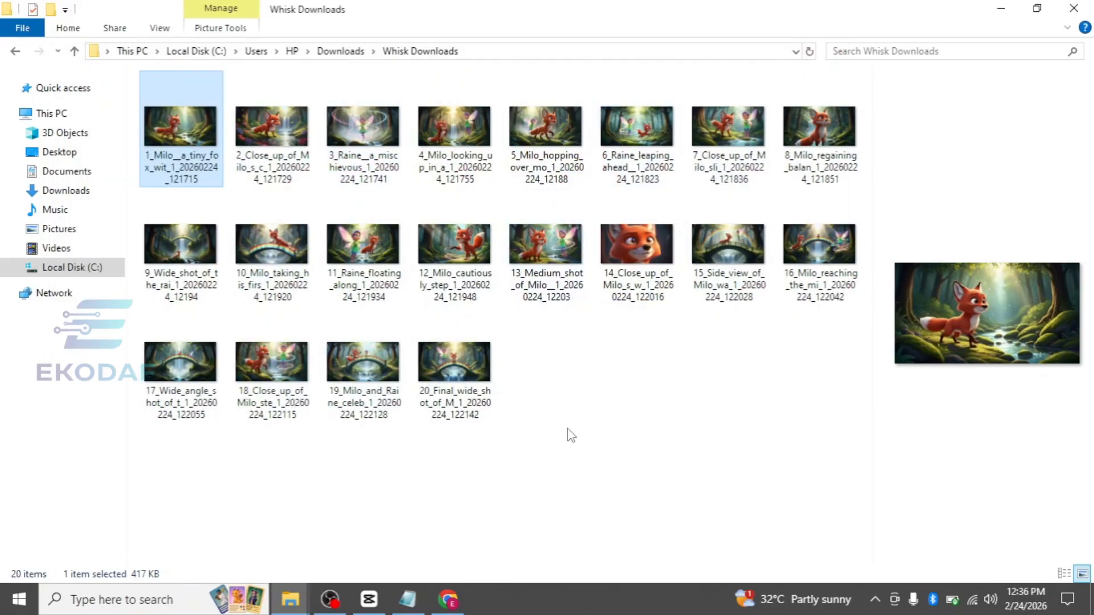
- Switch to Grok Imagine and check the Enable Automatic Video Generation option in its Behavior settings
{"action": "left_click", "coordinate": [450, 600]}
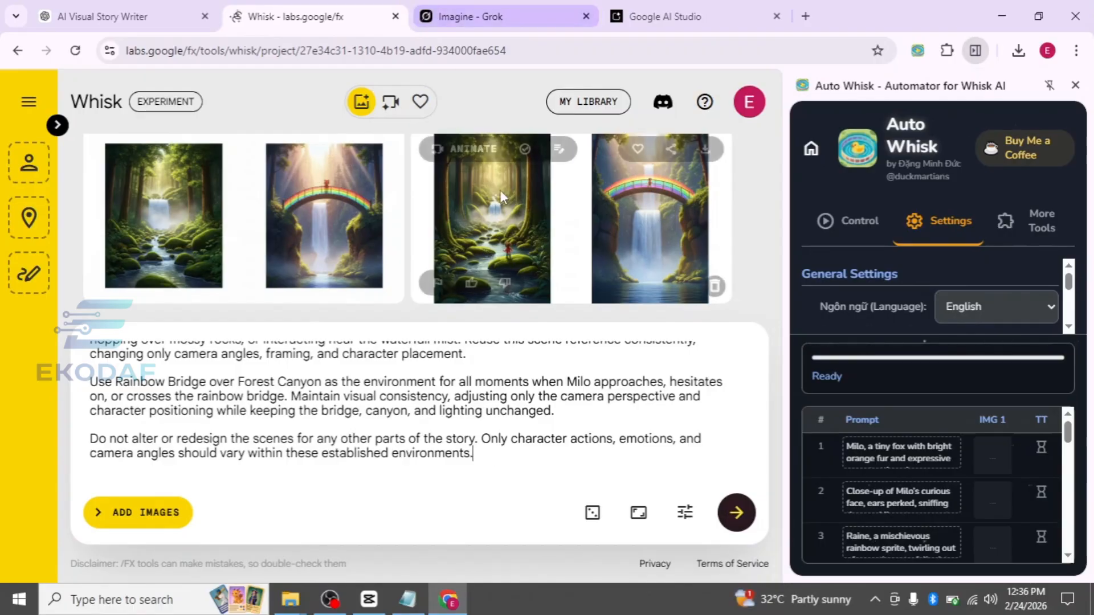
{"action": "left_click", "coordinate": [476, 8]}
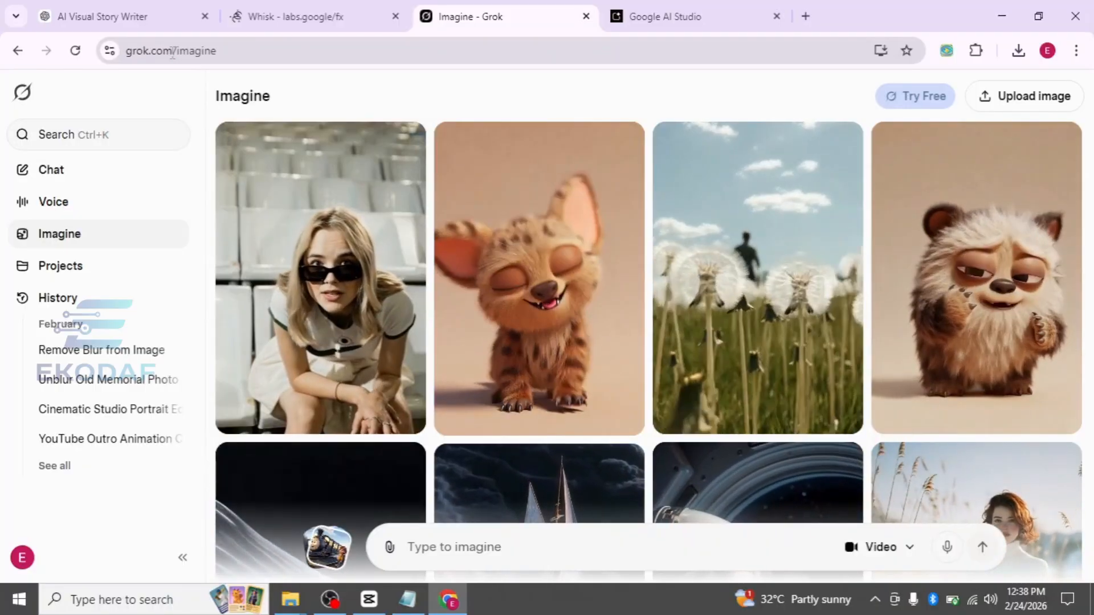
{"action": "left_click", "coordinate": [21, 559]}
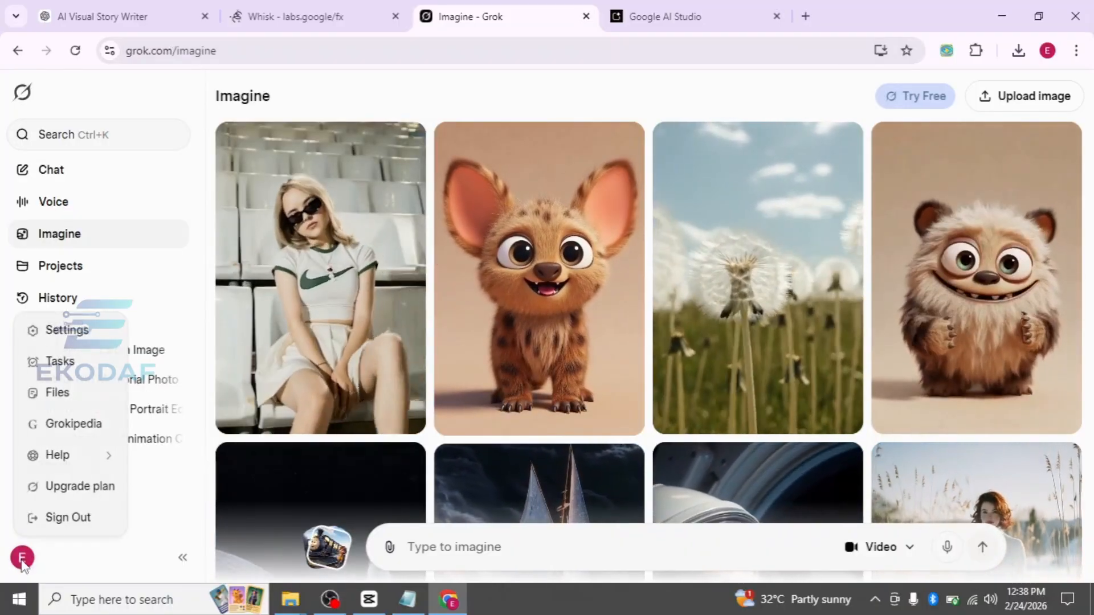
{"action": "left_click", "coordinate": [64, 331]}
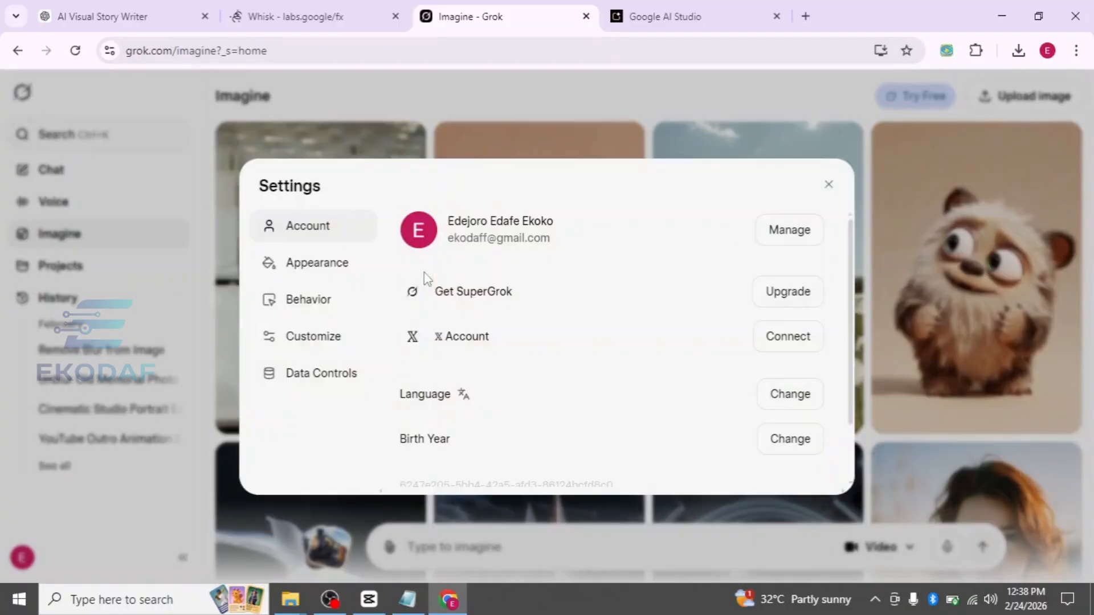
{"action": "left_click", "coordinate": [301, 311]}
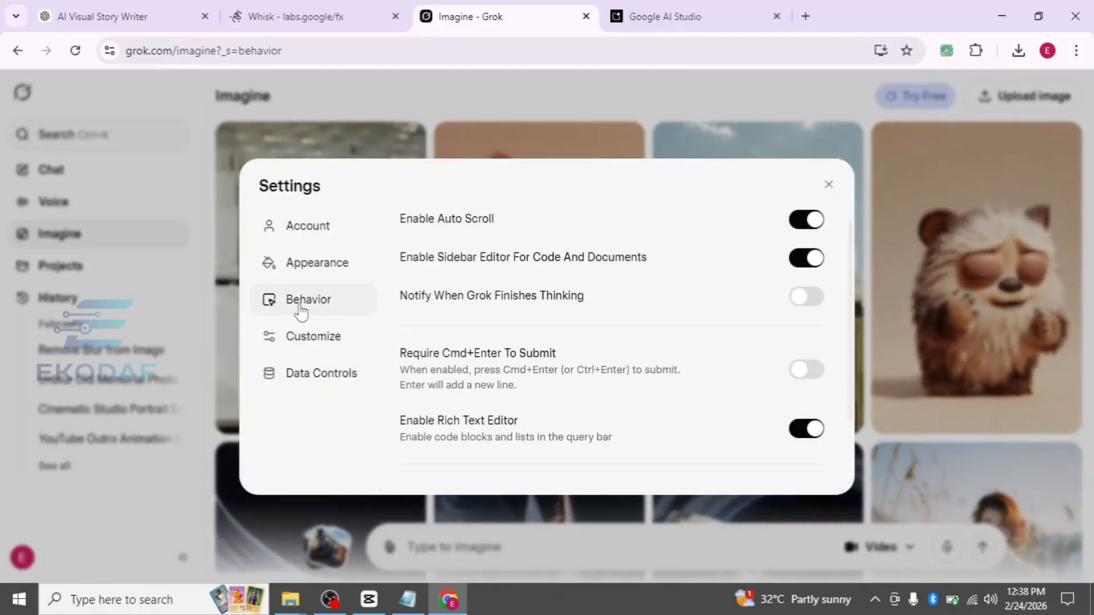
{"action": "scroll", "coordinate": [851, 344], "scroll_direction": "down", "scroll_amount": 2}
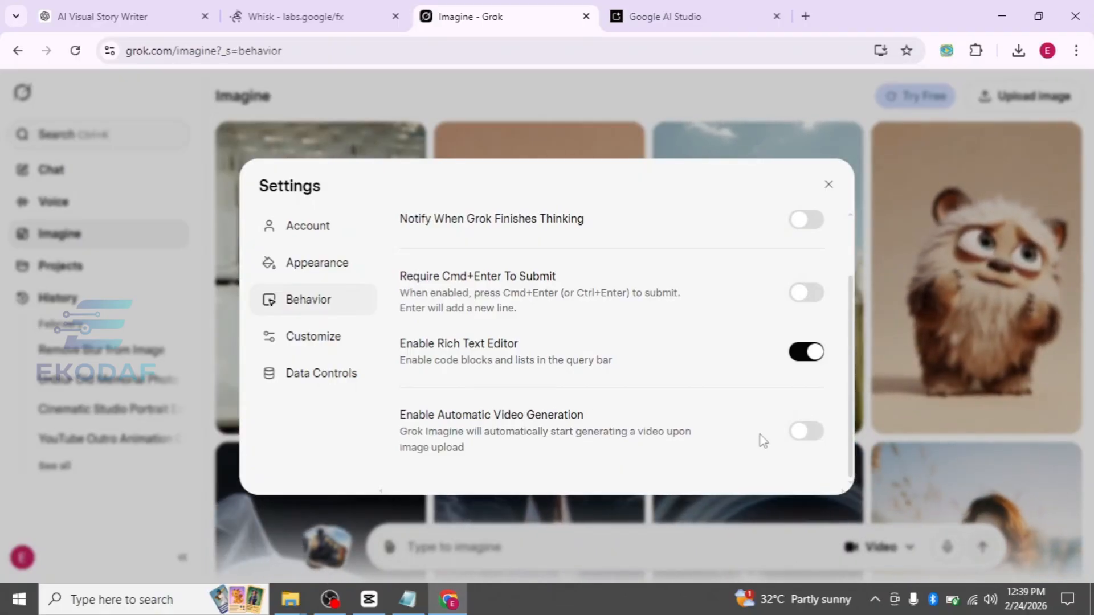
{"action": "left_click", "coordinate": [830, 186]}
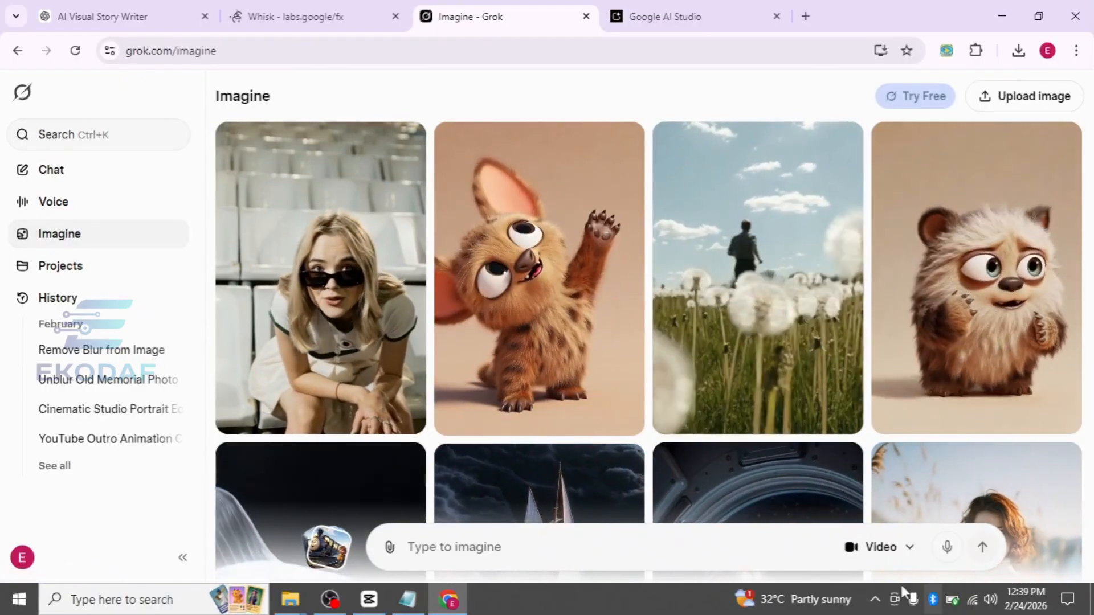
- Review Grok's video duration, resolution and aspect ratio options, and add the first Milo image from Whisk Downloads as the video source
{"action": "left_click", "coordinate": [902, 552]}
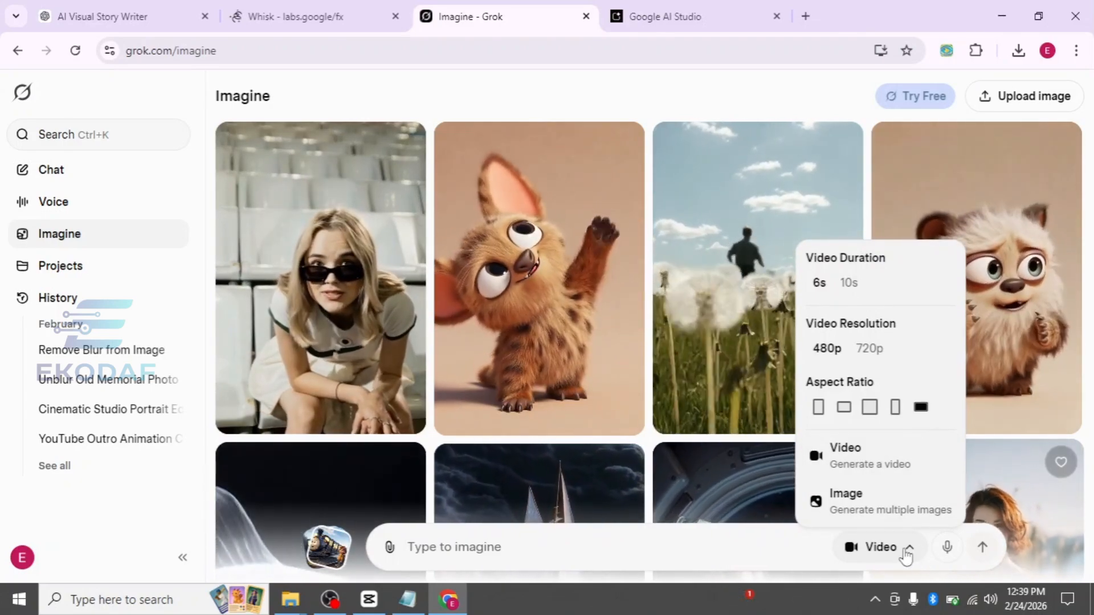
{"action": "left_click", "coordinate": [907, 556]}
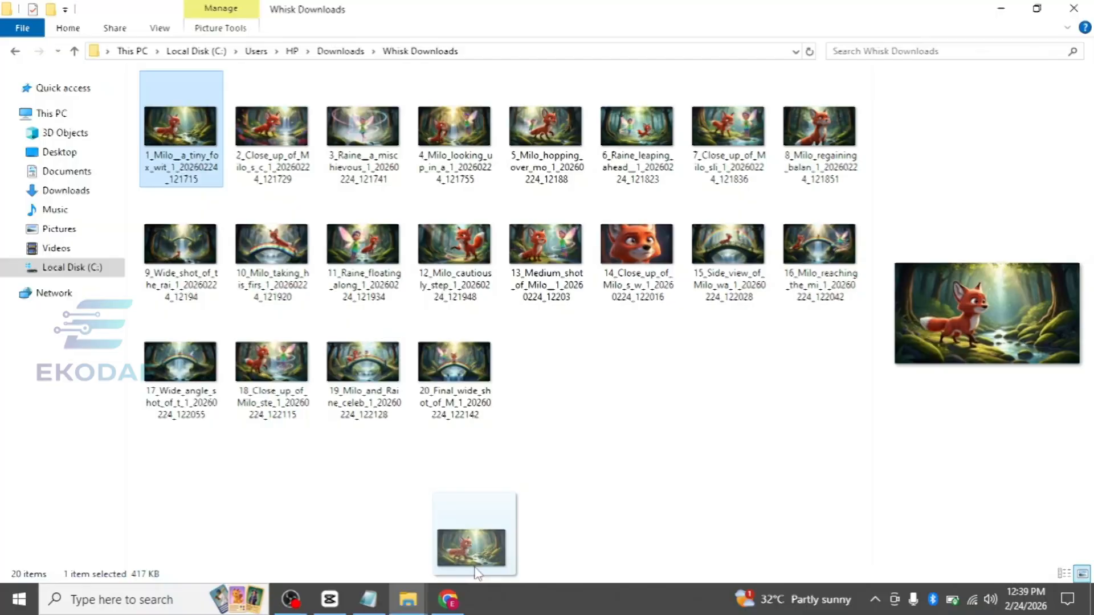
{"action": "left_click_drag", "start_coordinate": [472, 564], "coordinate": [521, 380]}
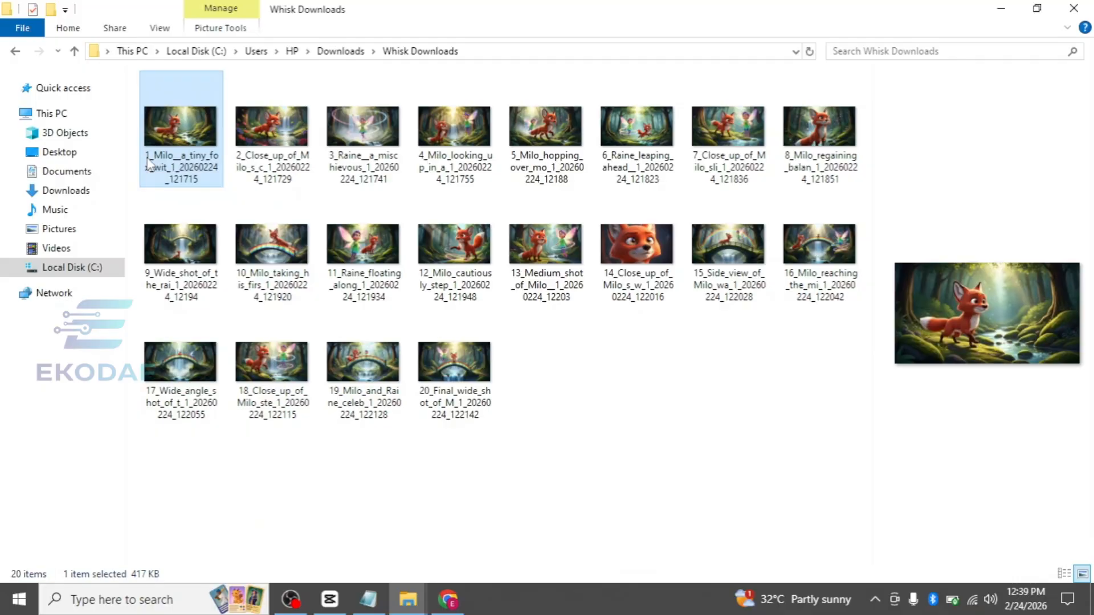
{"action": "left_click", "coordinate": [155, 164]}
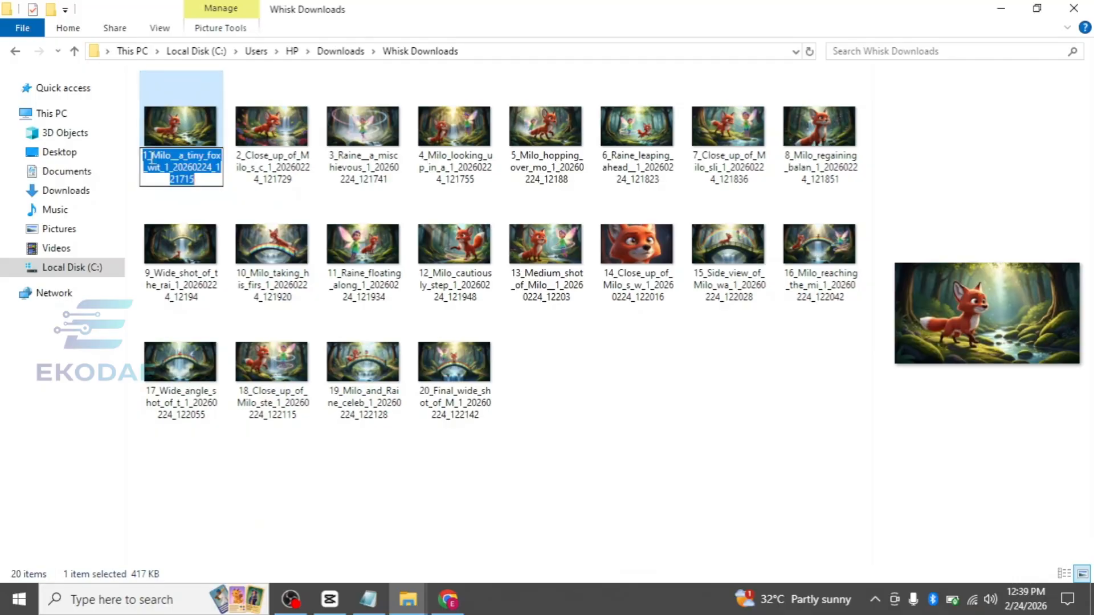
{"action": "left_click", "coordinate": [151, 158]}
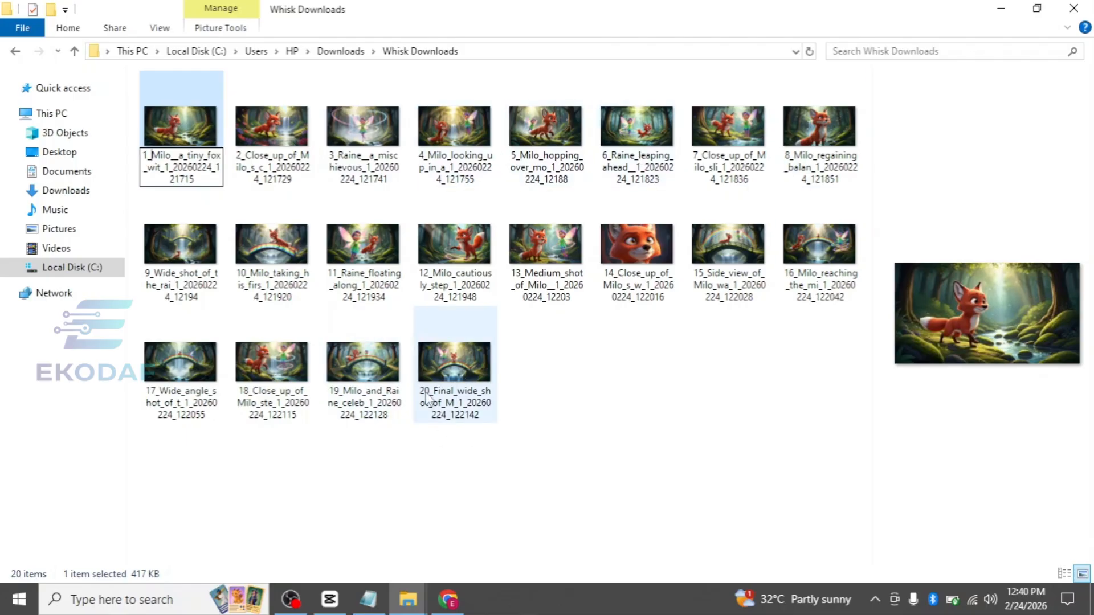
{"action": "left_click", "coordinate": [515, 391]}
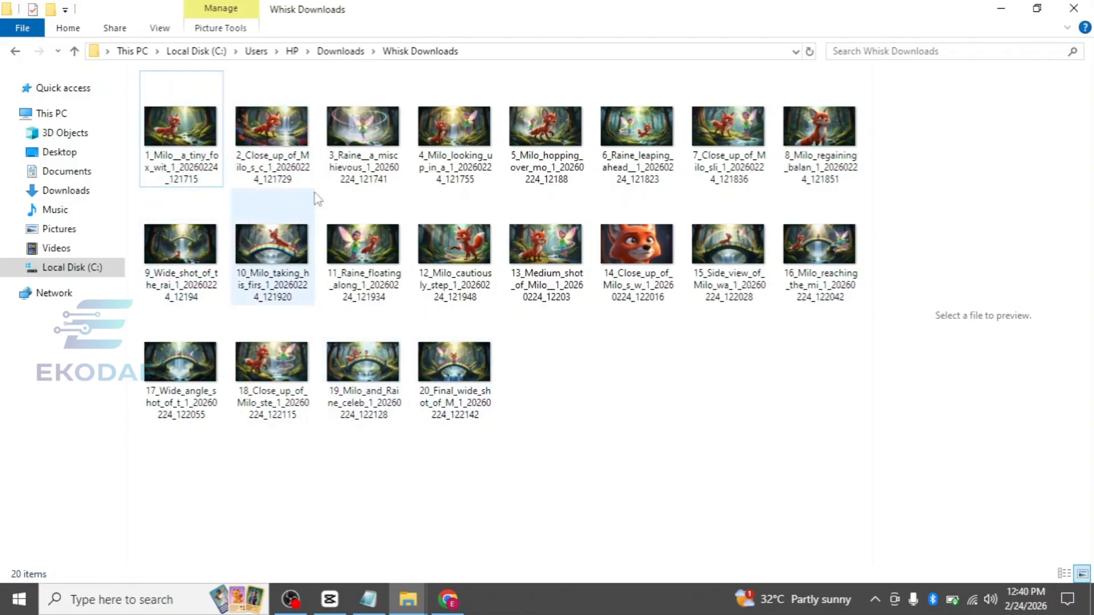
- Copy the "Milo Trotting Along the Stream" camera movement prompt from ChatGPT and generate the first image's video with it in Grok
{"action": "left_click", "coordinate": [447, 600]}
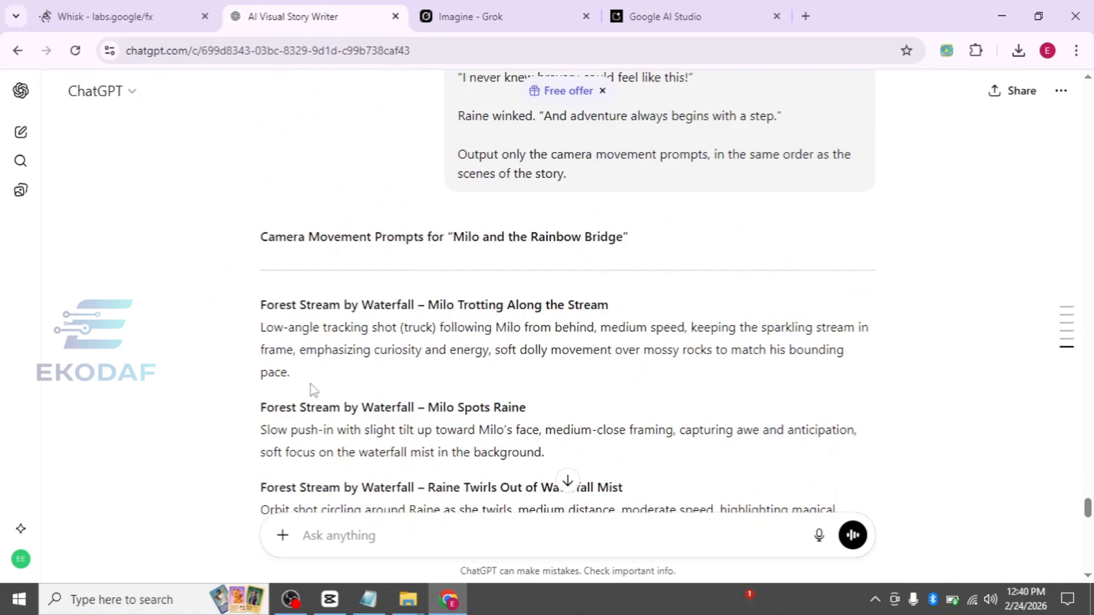
{"action": "left_click_drag", "start_coordinate": [286, 367], "coordinate": [255, 340]}
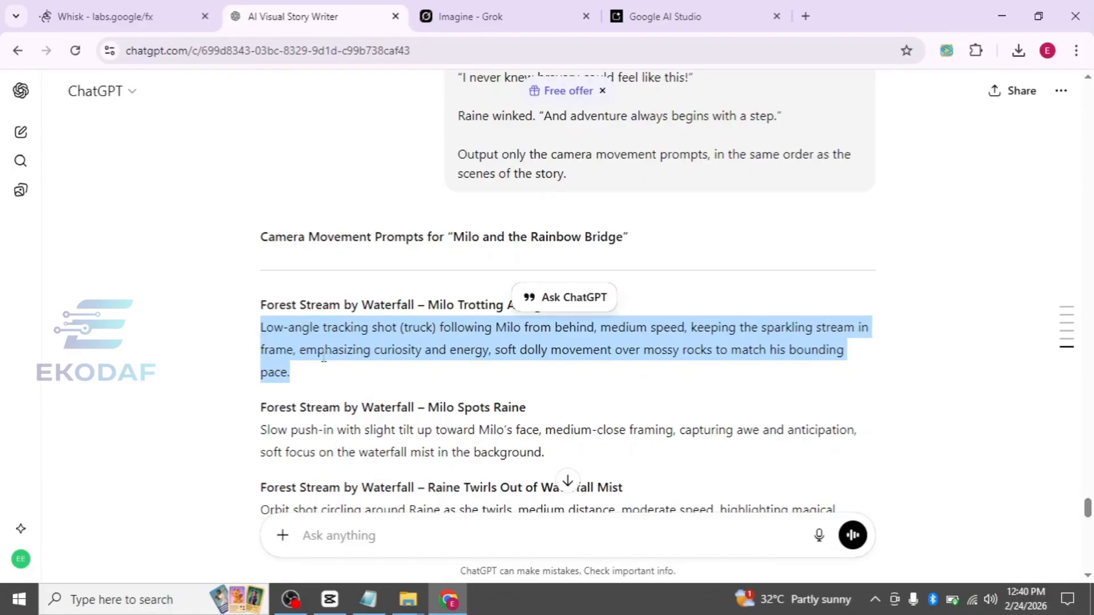
{"action": "left_click", "coordinate": [499, 8]}
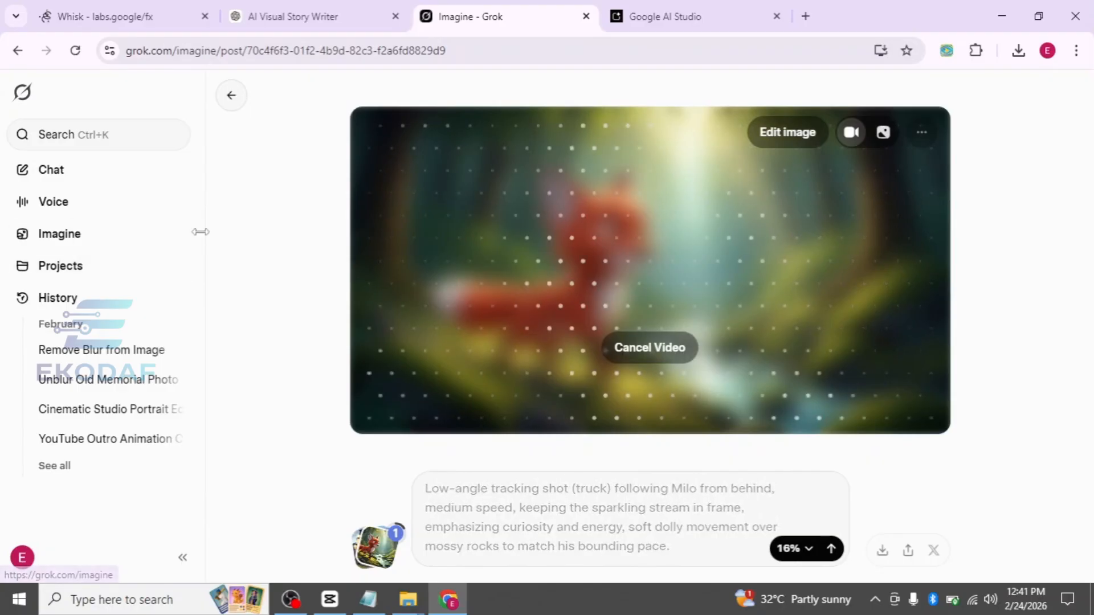
- Open Grok Imagine in a new tab and add the second image, the close-up of Milo, from the Whisk Downloads folder
{"action": "right_click", "coordinate": [66, 238]}
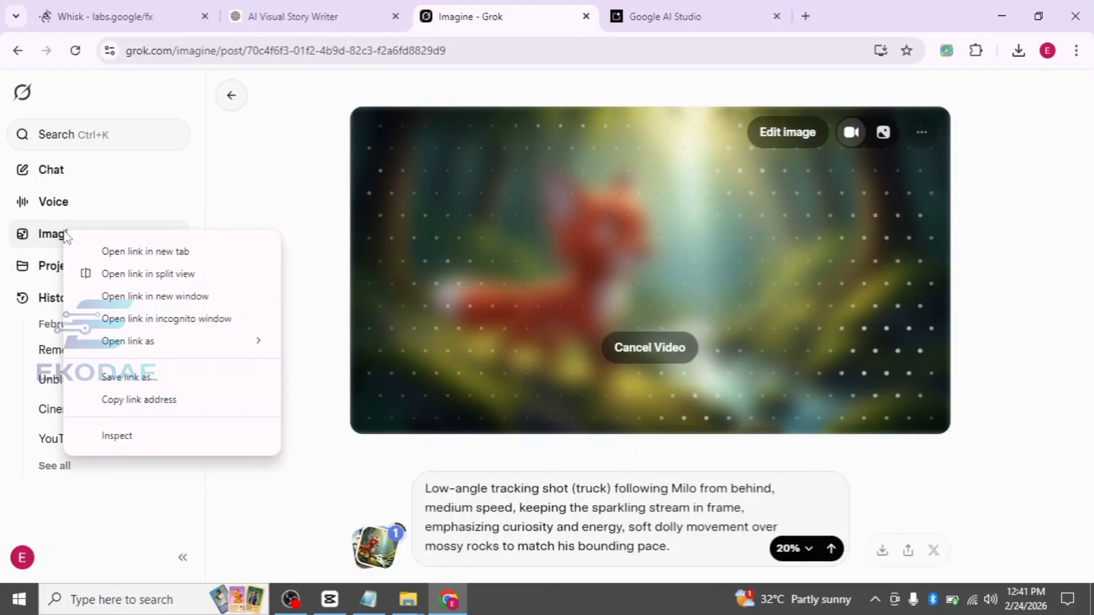
{"action": "left_click", "coordinate": [174, 253]}
{"action": "left_click", "coordinate": [644, 16]}
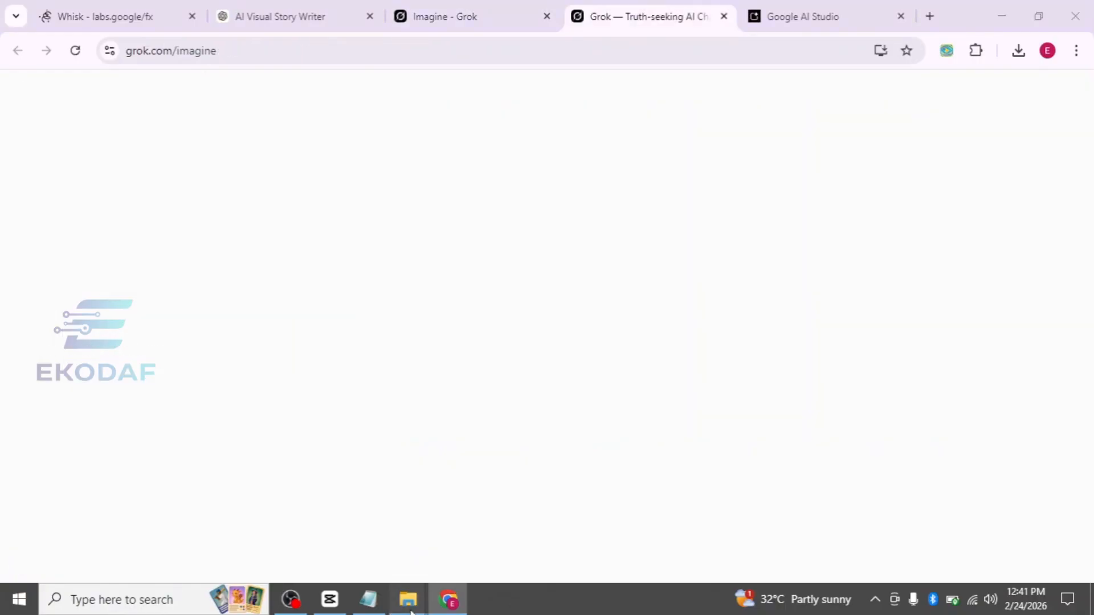
{"action": "mouse_move", "coordinate": [410, 611]}
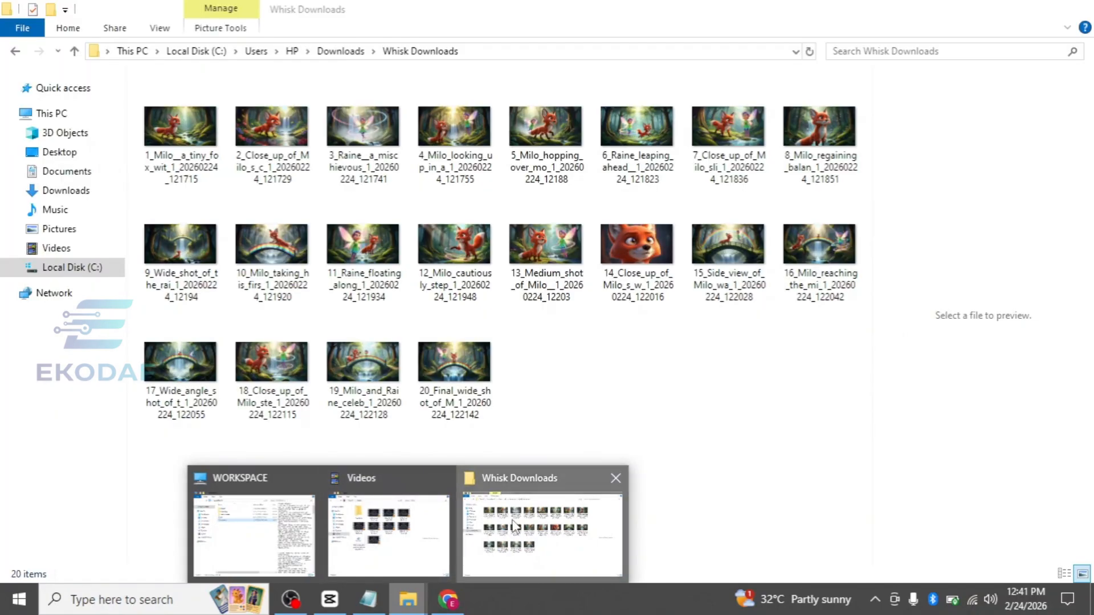
{"action": "left_click", "coordinate": [514, 526]}
{"action": "left_click", "coordinate": [273, 126]}
{"action": "left_click_drag", "start_coordinate": [315, 185], "coordinate": [570, 387]}
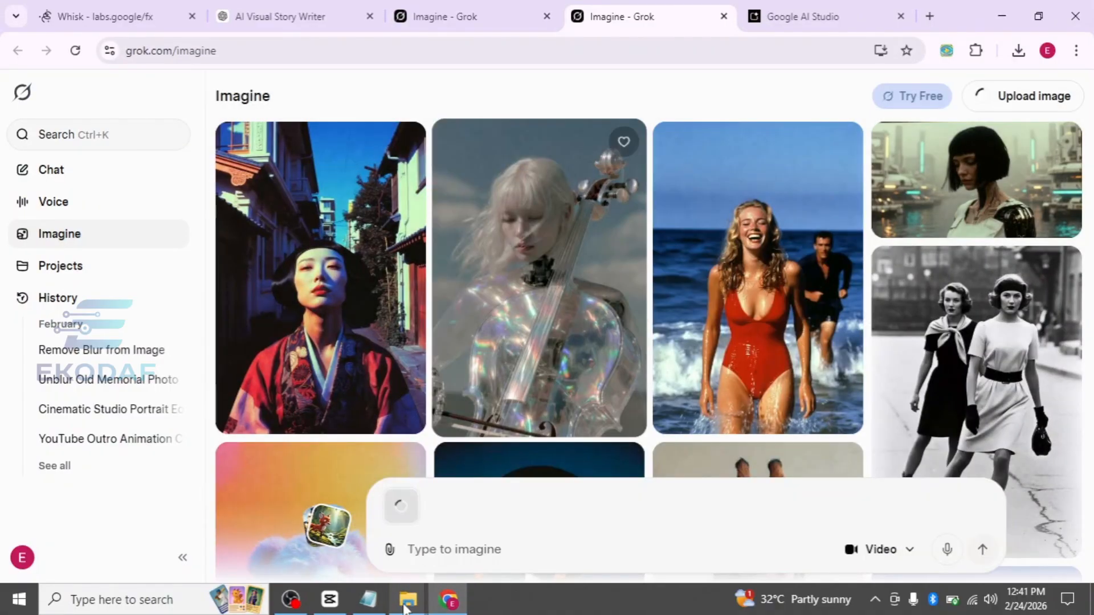
- Copy the "Milo Spots Raine" camera movement prompt from ChatGPT and generate the second image's video with it in Grok
{"action": "left_click", "coordinate": [327, 7]}
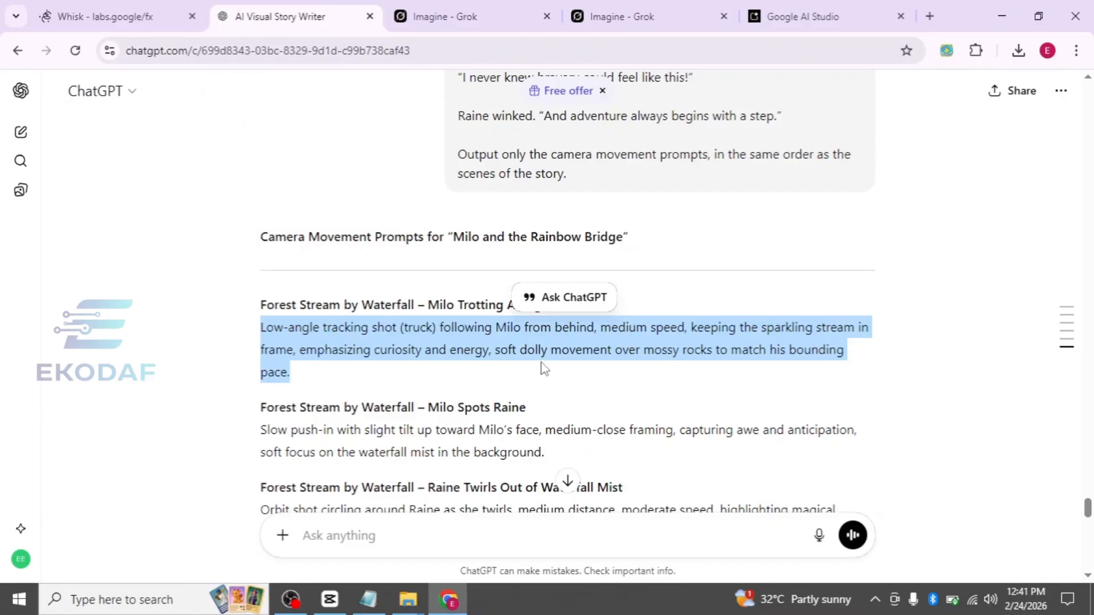
{"action": "scroll", "coordinate": [1089, 509], "scroll_direction": "down", "scroll_amount": 3}
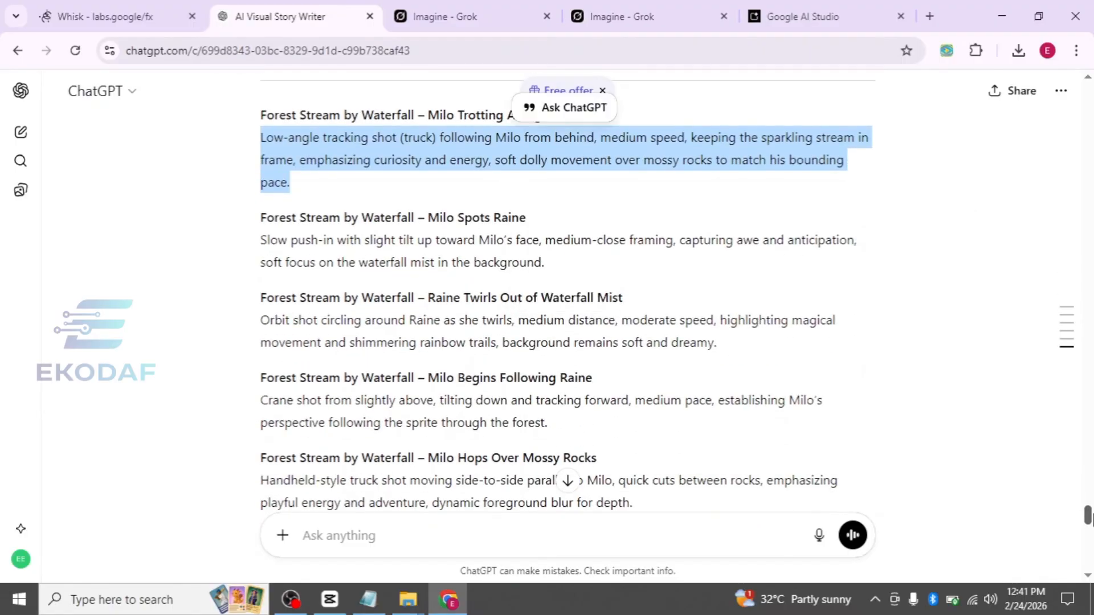
{"action": "triple_click", "coordinate": [357, 246]}
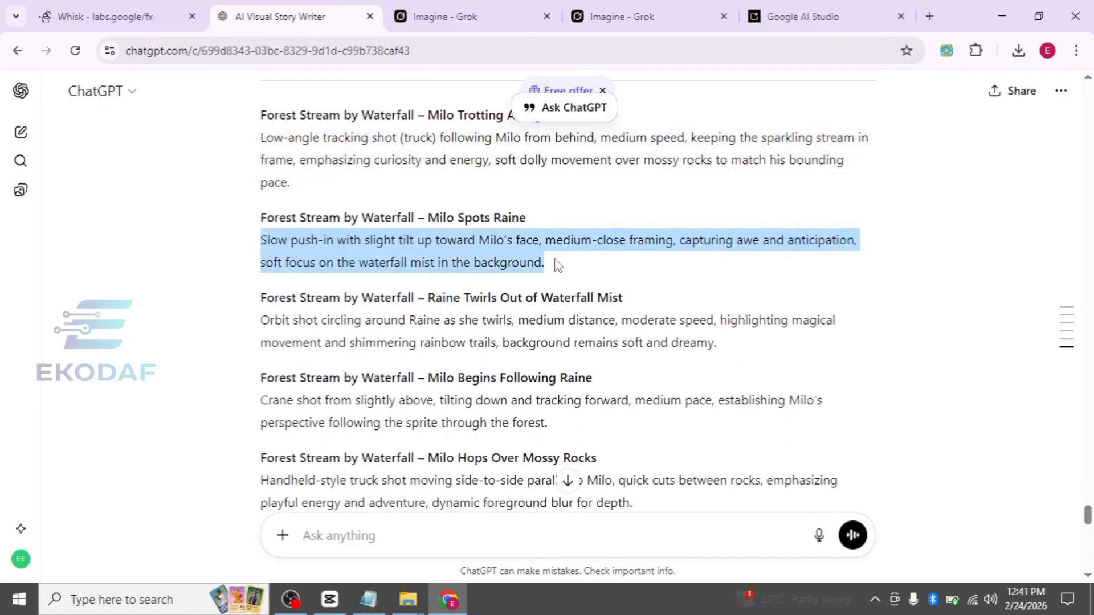
{"action": "key", "text": "ctrl+c"}
{"action": "left_click", "coordinate": [621, 16]}
{"action": "left_click", "coordinate": [484, 550]}
{"action": "key", "text": "ctrl+v"}
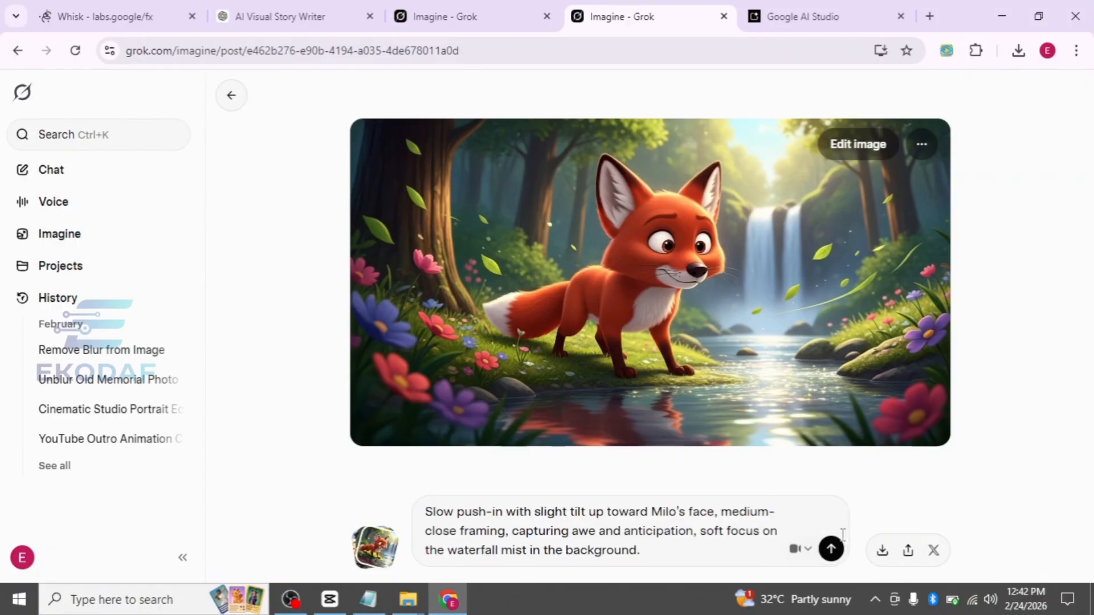
{"action": "left_click", "coordinate": [832, 548]}
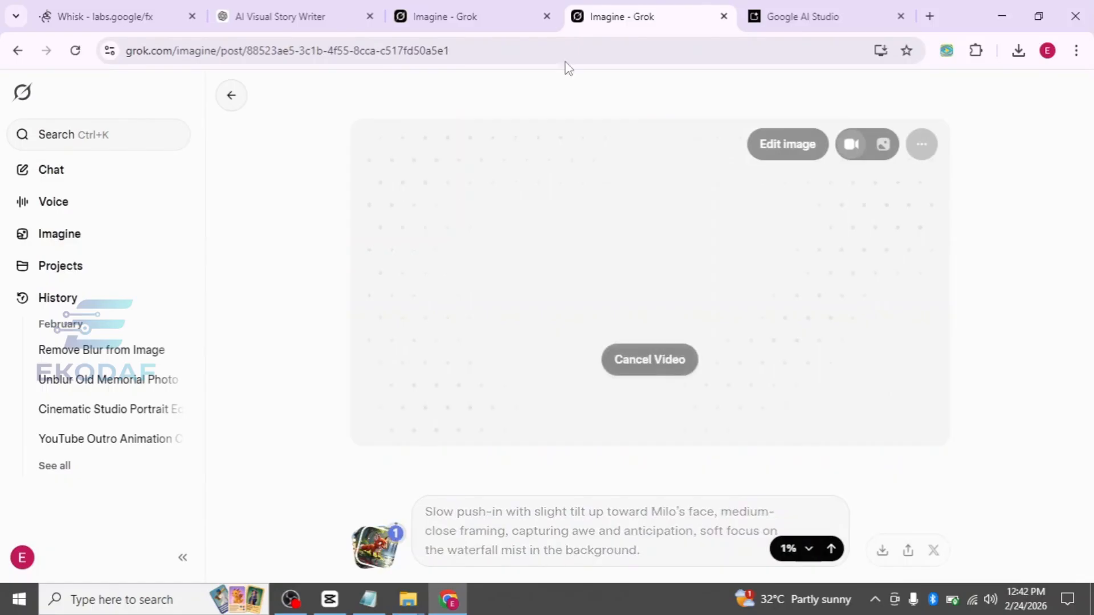
- Download the generated videos of the first and second Milo images from Grok
{"action": "left_click", "coordinate": [445, 8]}
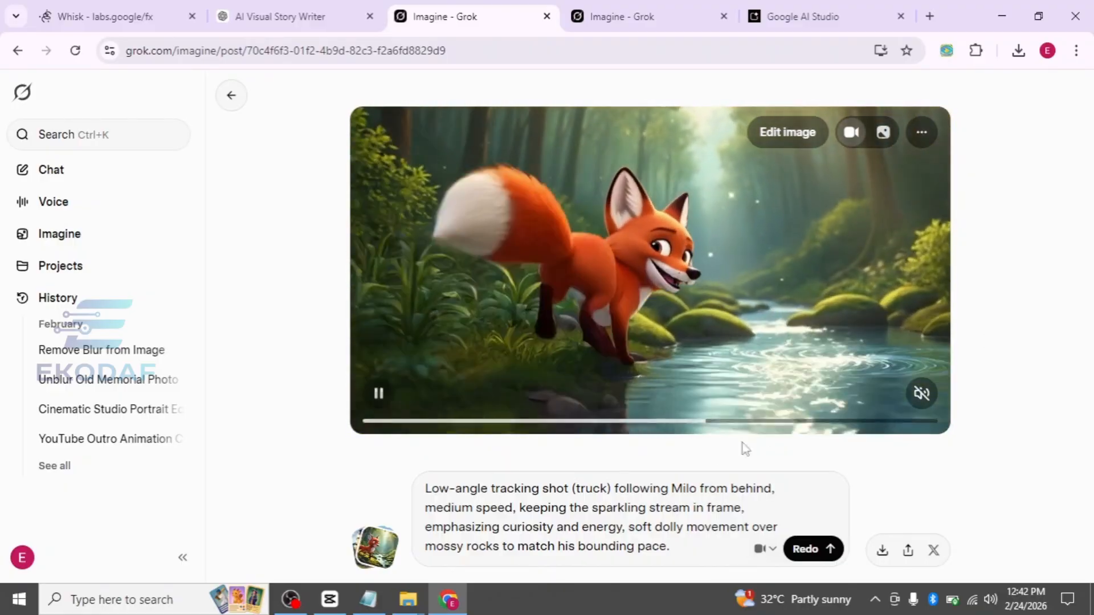
{"action": "left_click", "coordinate": [882, 551]}
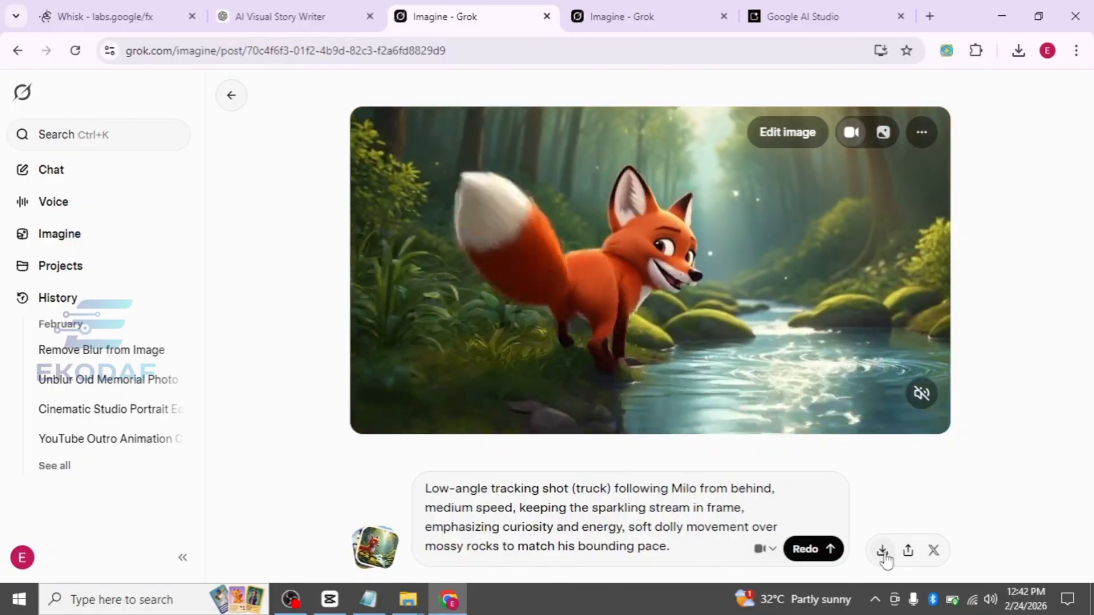
{"action": "left_click", "coordinate": [660, 7]}
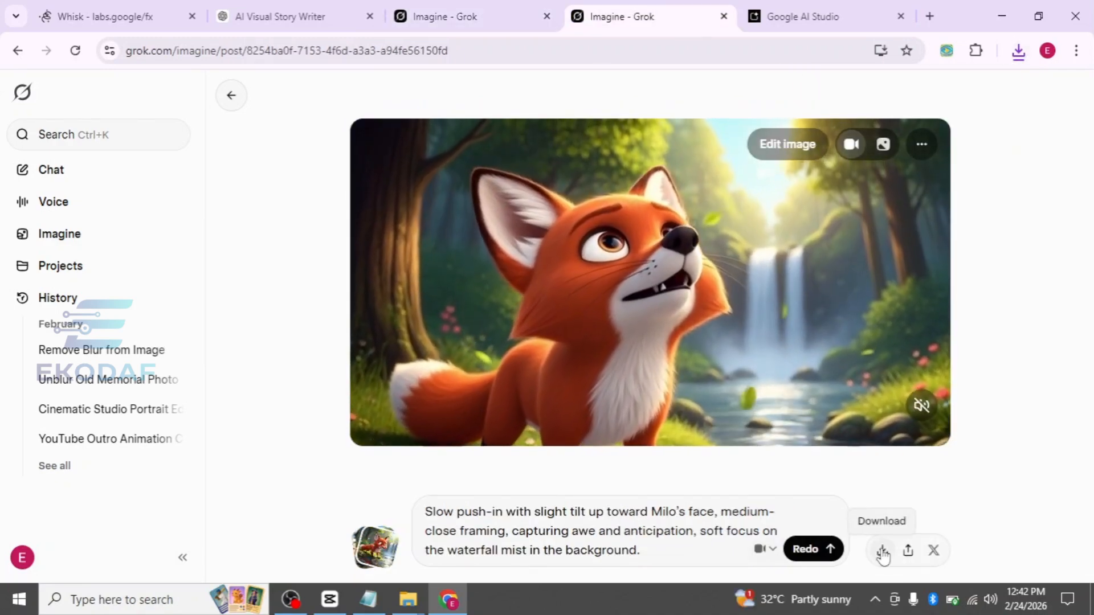
{"action": "left_click", "coordinate": [882, 550]}
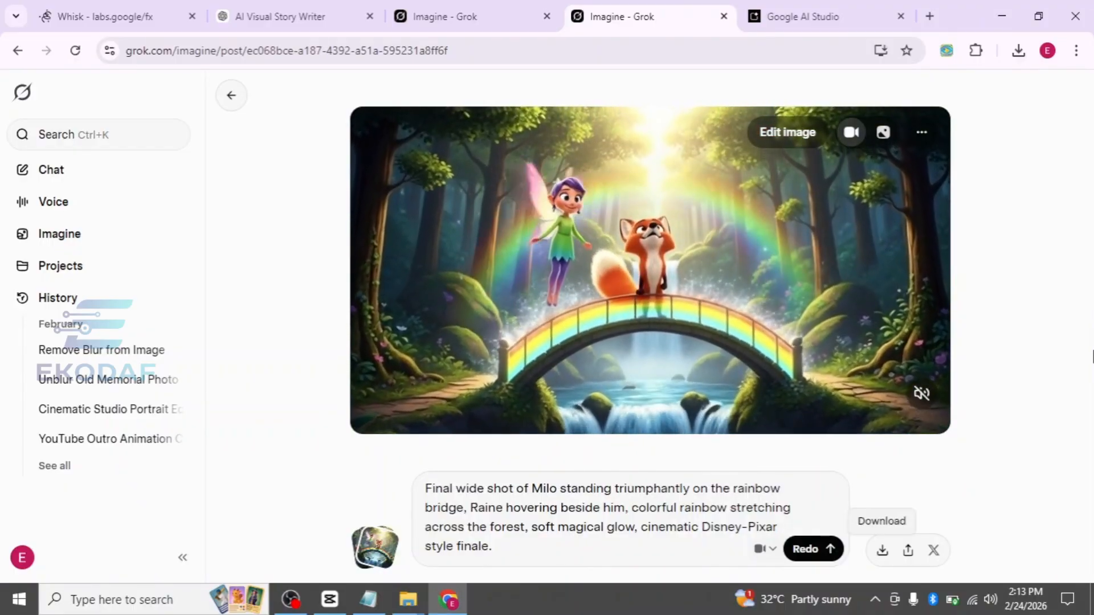
- Move the Grok videos from the Downloads folder into the Whisk Downloads folder and review them there beside their source images
{"action": "mouse_move", "coordinate": [408, 604]}
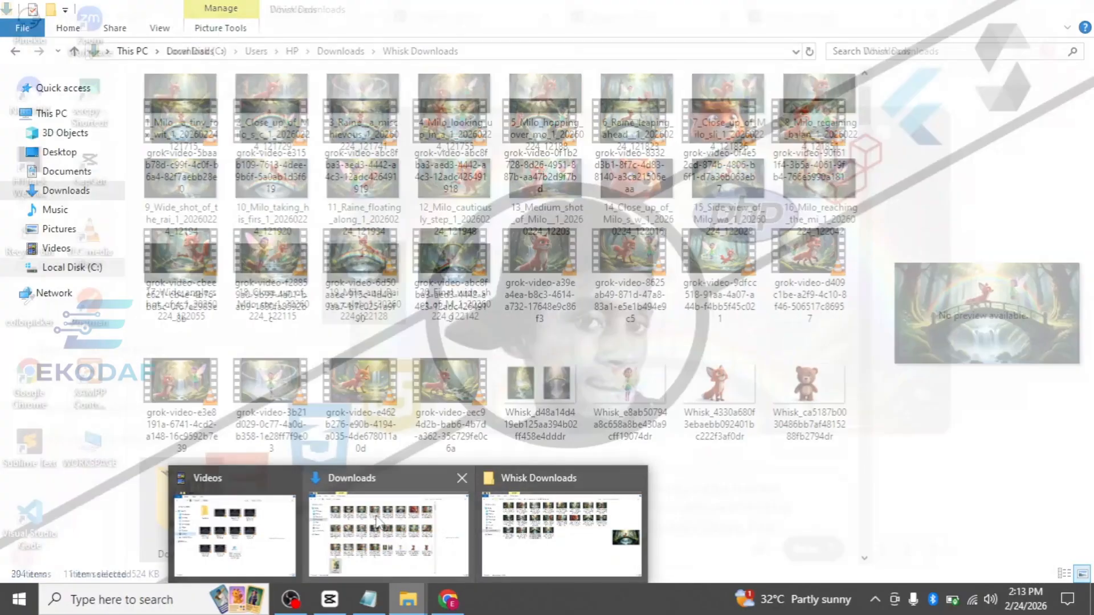
{"action": "left_click", "coordinate": [376, 515]}
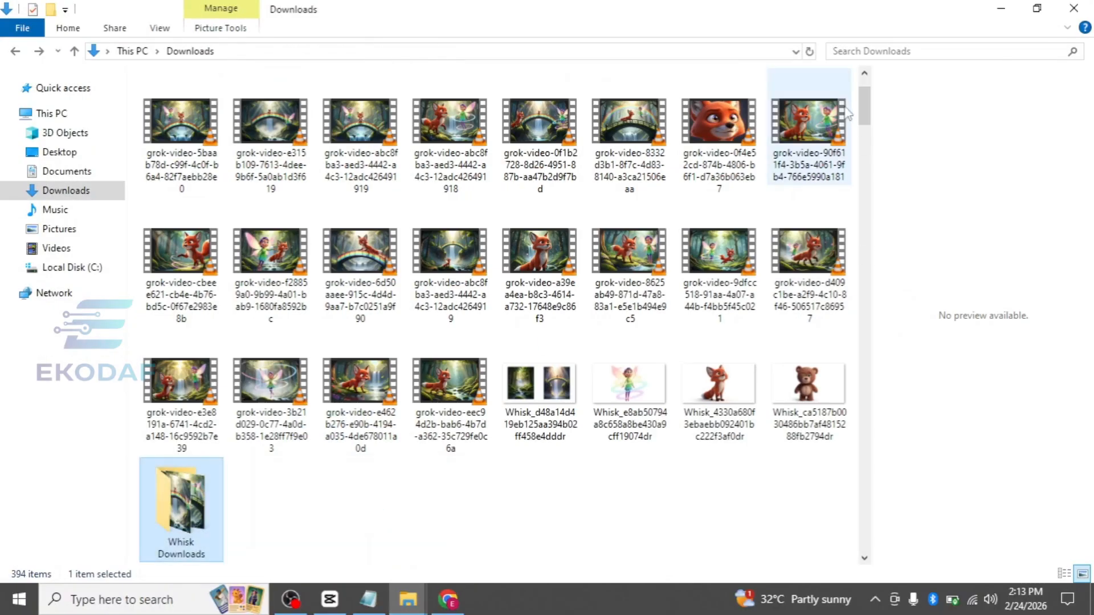
{"action": "left_click_drag", "start_coordinate": [865, 98], "coordinate": [864, 69]}
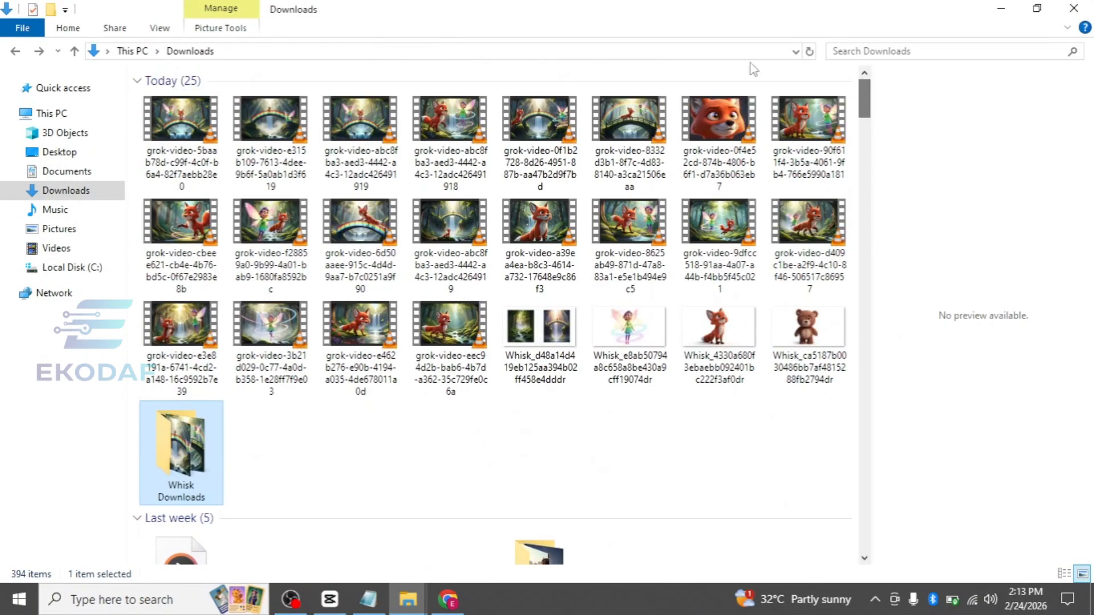
{"action": "left_click_drag", "start_coordinate": [566, 406], "coordinate": [139, 73]}
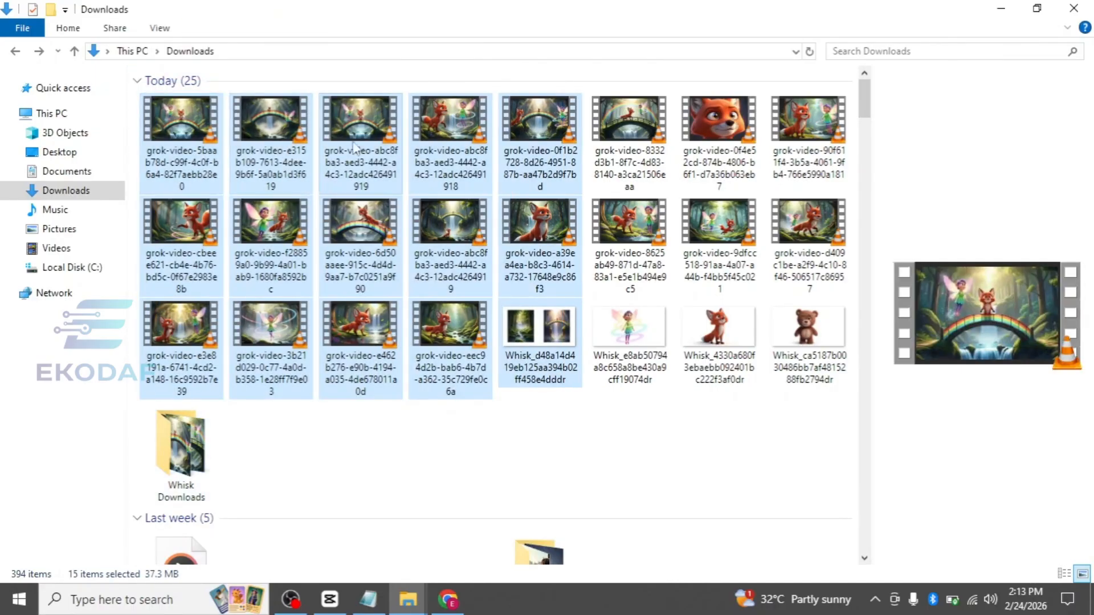
{"action": "left_click_drag", "start_coordinate": [361, 137], "coordinate": [189, 459]}
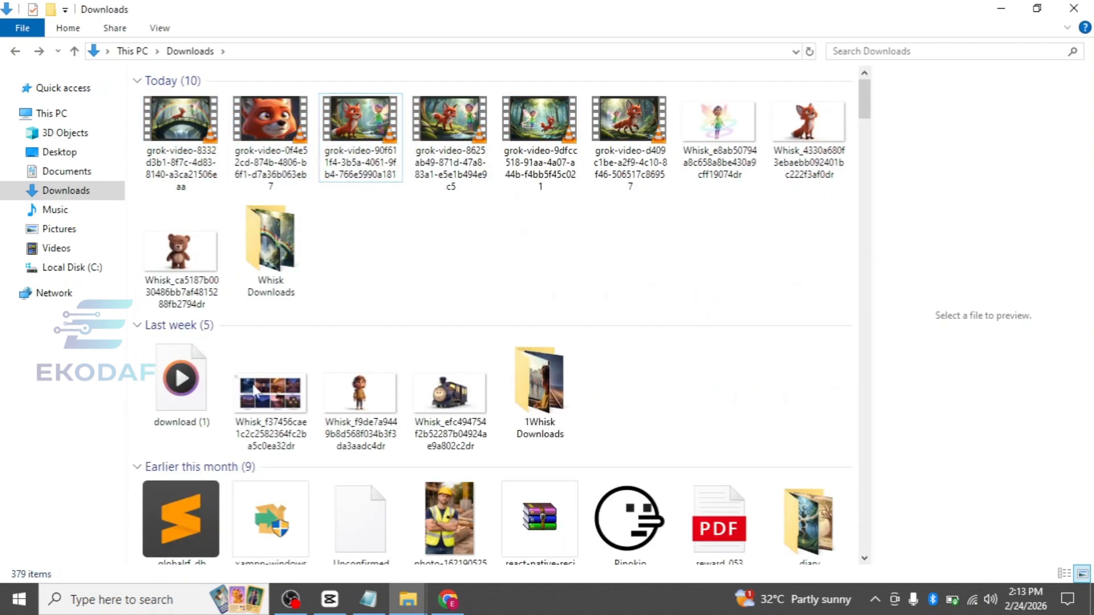
{"action": "mouse_move", "coordinate": [679, 208]}
{"action": "left_mouse_down"}
{"action": "mouse_move", "coordinate": [319, 98]}
{"action": "mouse_move", "coordinate": [196, 101]}
{"action": "left_mouse_up"}
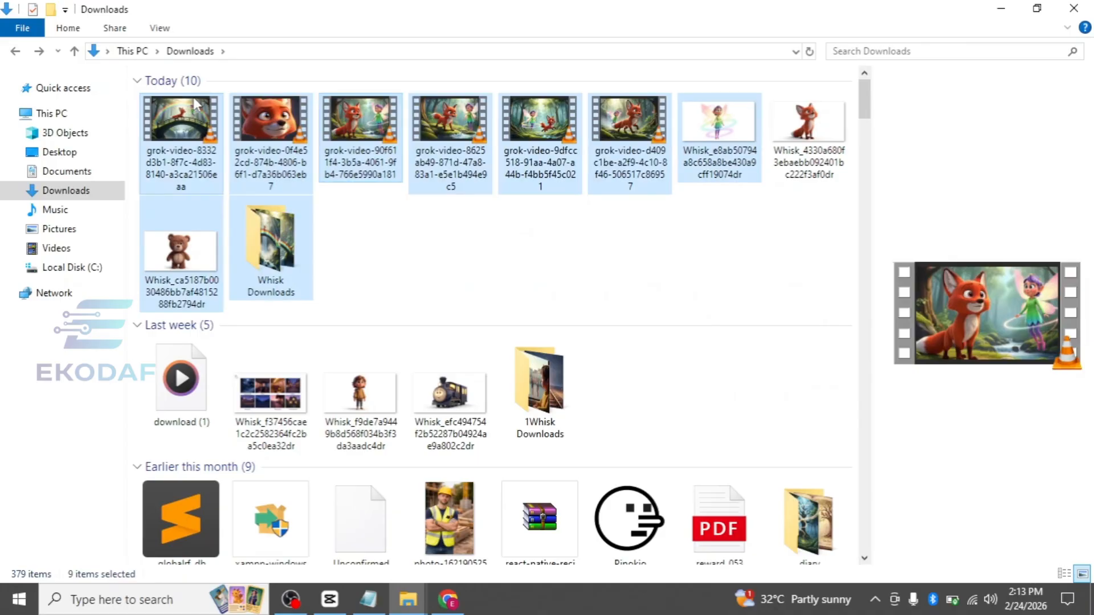
{"action": "double_click", "coordinate": [270, 245]}
{"action": "scroll", "coordinate": [860, 140], "scroll_direction": "down", "scroll_amount": 3}
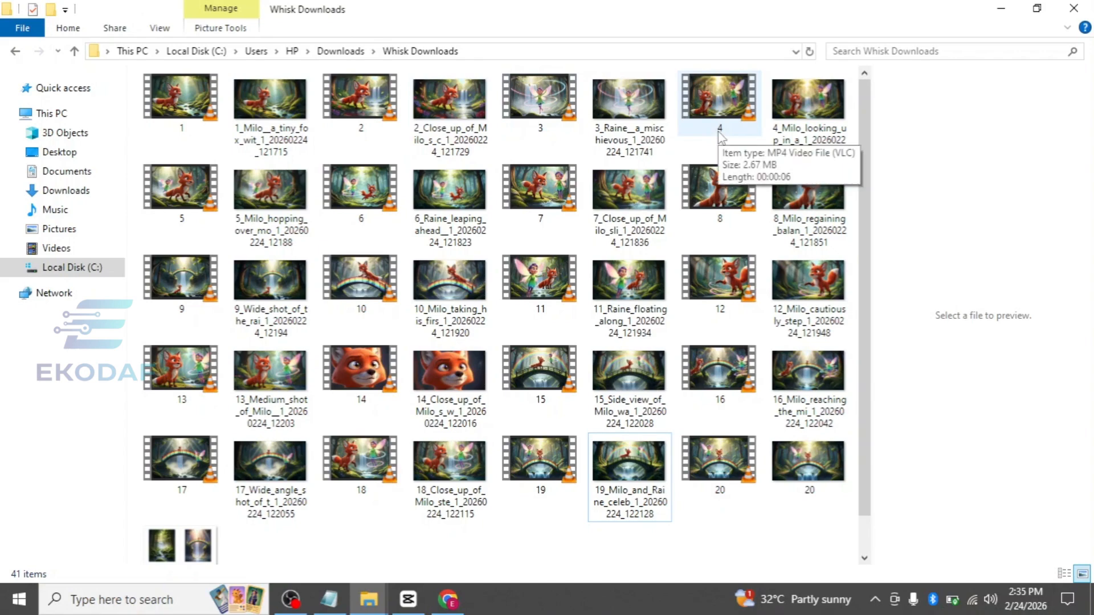
- Switch to Google AI Studio and open the Gemini 2.5 Pro Preview TTS model from the Playground's Text to Speech models
{"action": "left_click", "coordinate": [453, 602]}
{"action": "left_click", "coordinate": [798, 16]}
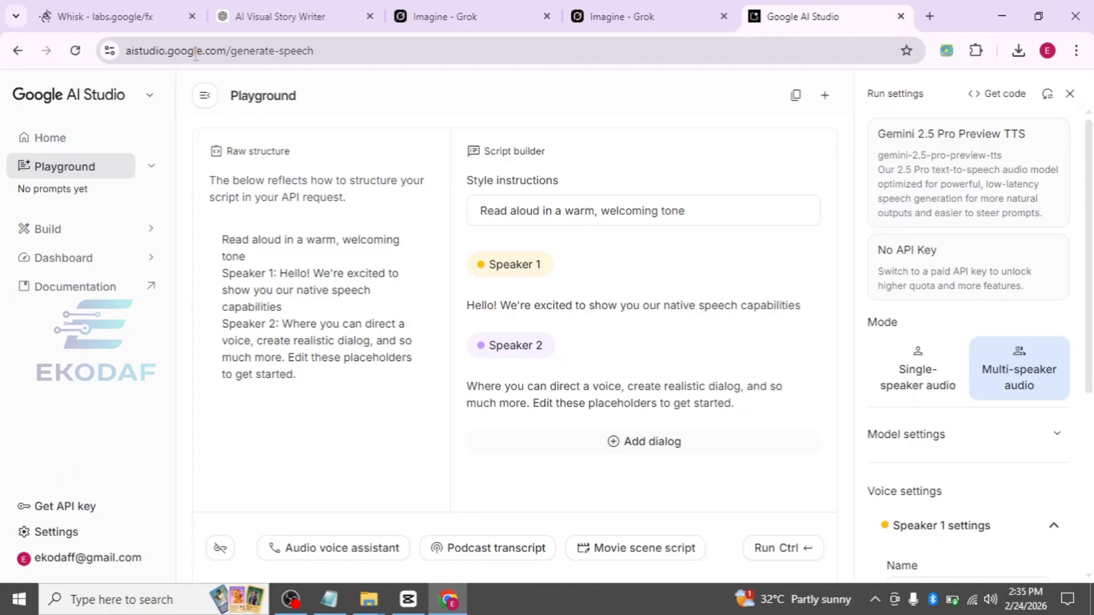
{"action": "left_click_drag", "start_coordinate": [335, 51], "coordinate": [63, 179]}
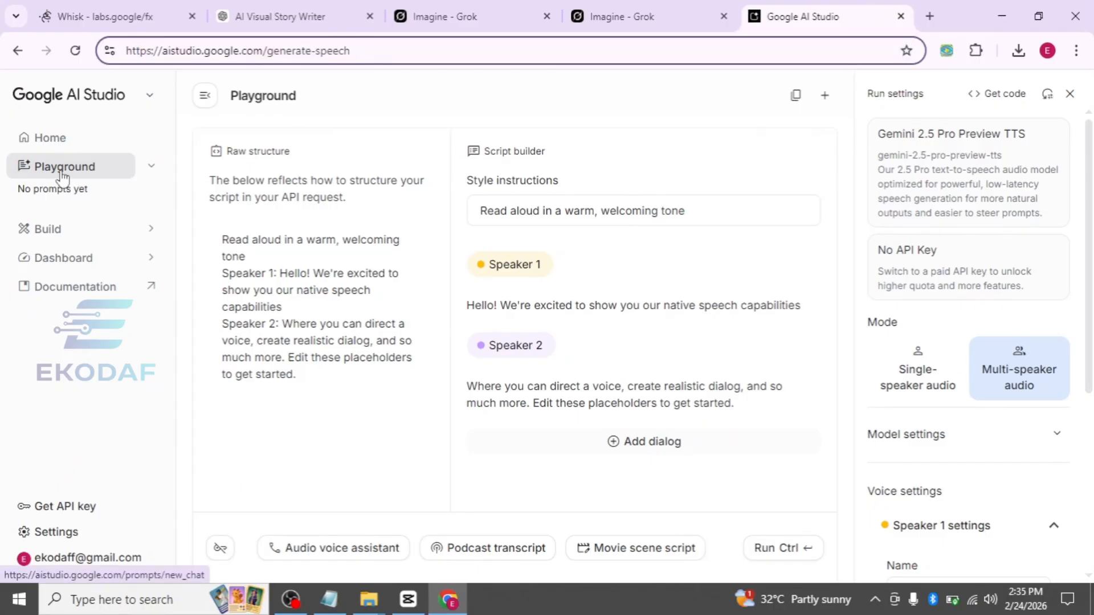
{"action": "left_click", "coordinate": [63, 179]}
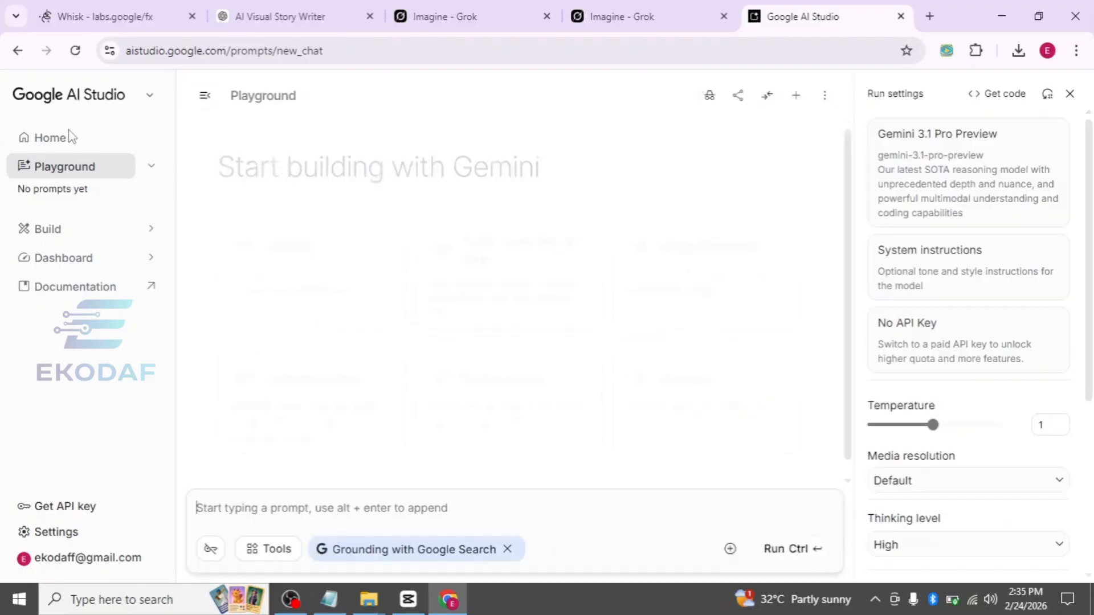
{"action": "left_click", "coordinate": [79, 170]}
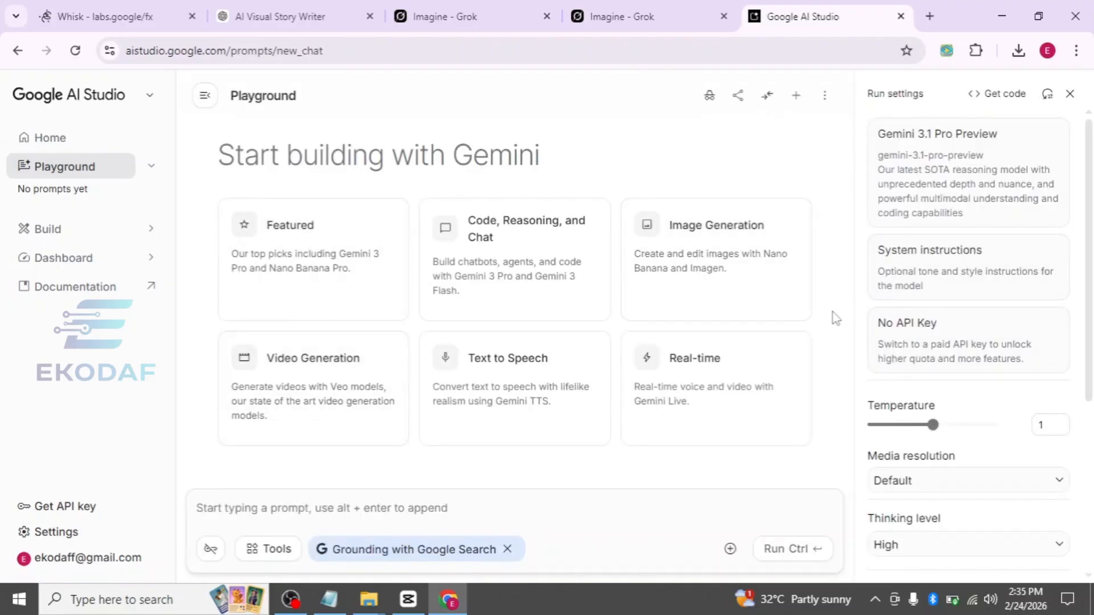
{"action": "left_click", "coordinate": [533, 371]}
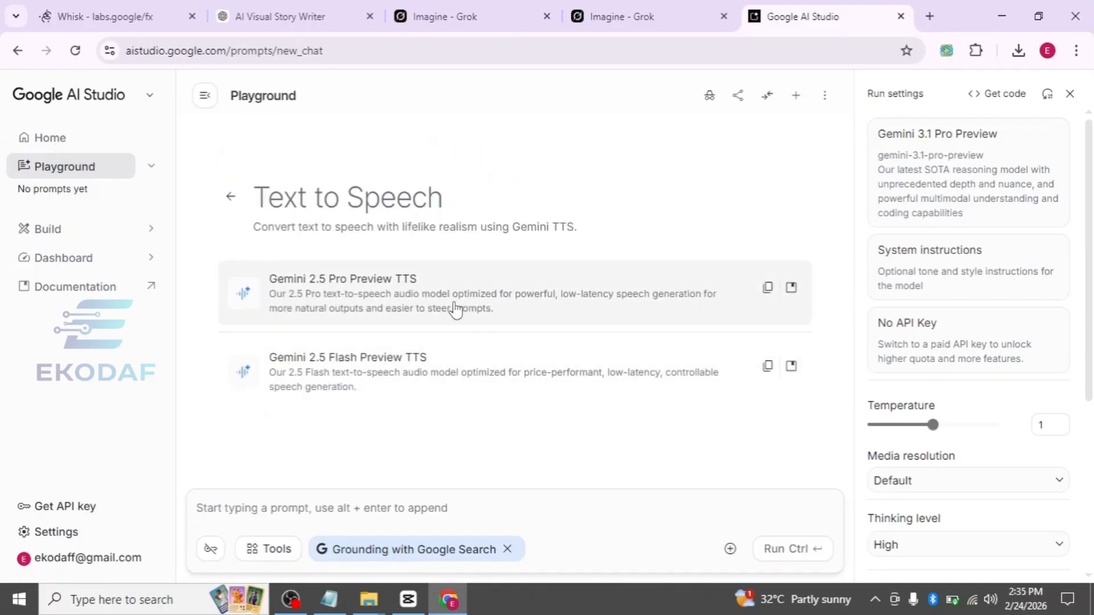
{"action": "left_click", "coordinate": [387, 304]}
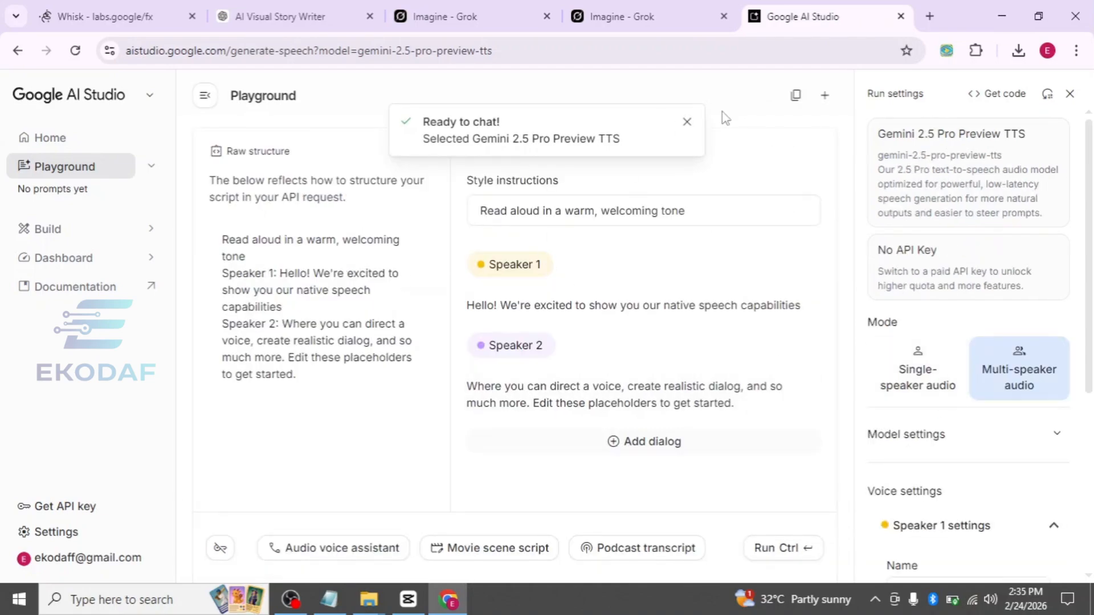
{"action": "left_click", "coordinate": [688, 123]}
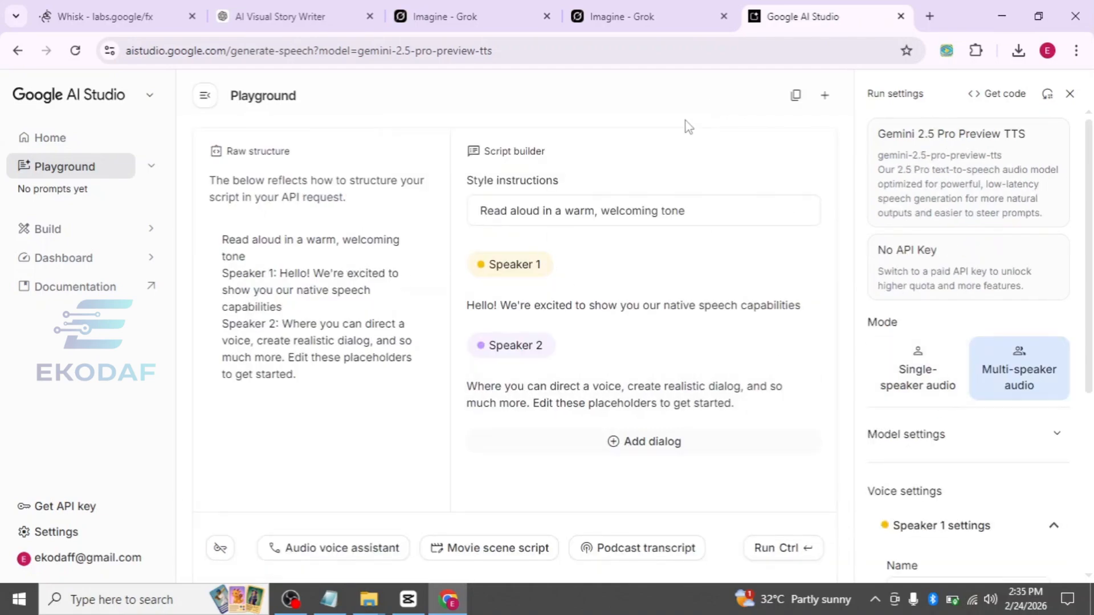
- Set the speech mode to Single-speaker audio and choose the Enceladus voice
{"action": "left_click", "coordinate": [935, 386]}
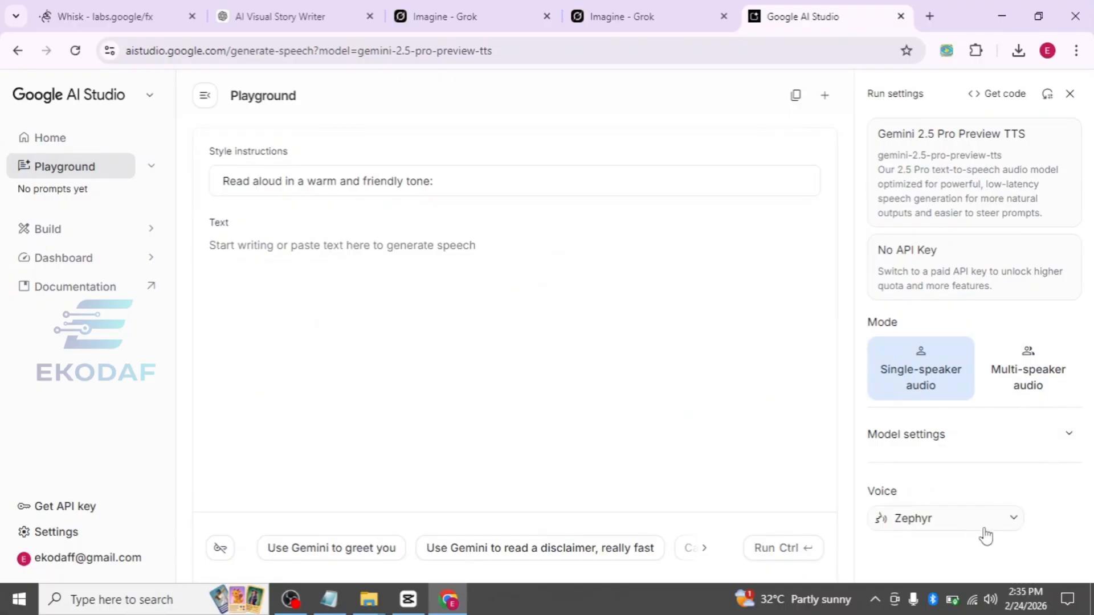
{"action": "left_click", "coordinate": [1011, 520]}
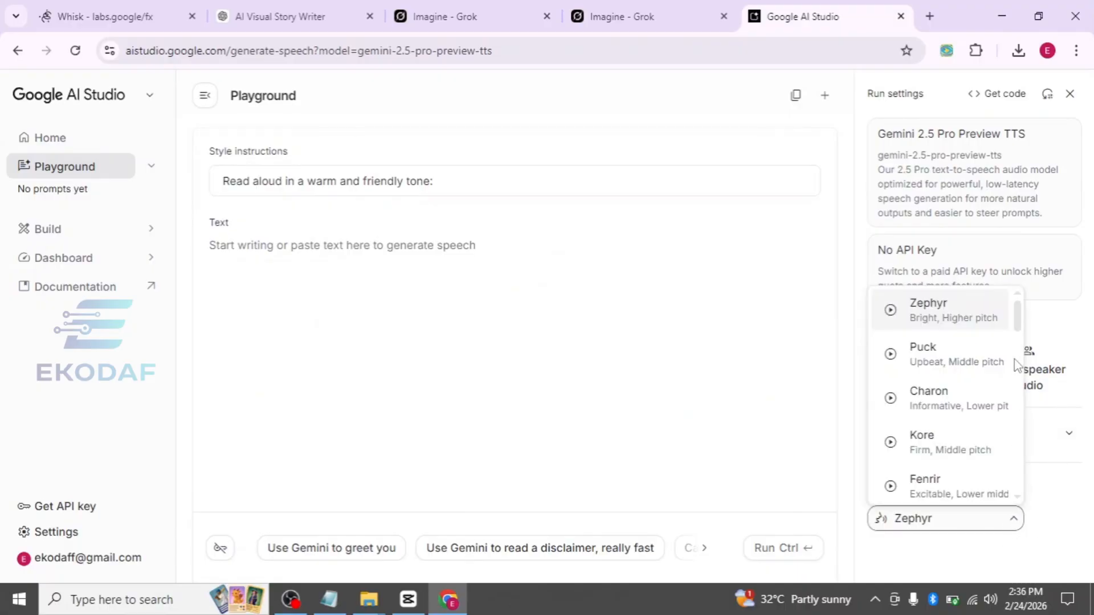
{"action": "scroll", "coordinate": [1017, 371], "scroll_direction": "down", "scroll_amount": 4}
{"action": "scroll", "coordinate": [1019, 375], "scroll_direction": "down", "scroll_amount": 2}
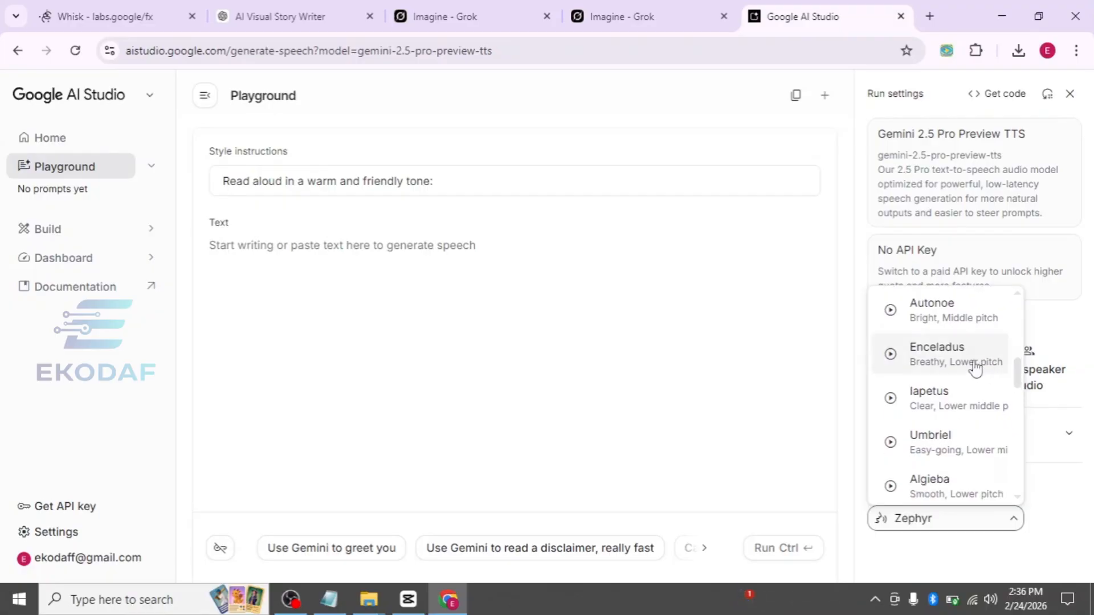
{"action": "left_click", "coordinate": [945, 364]}
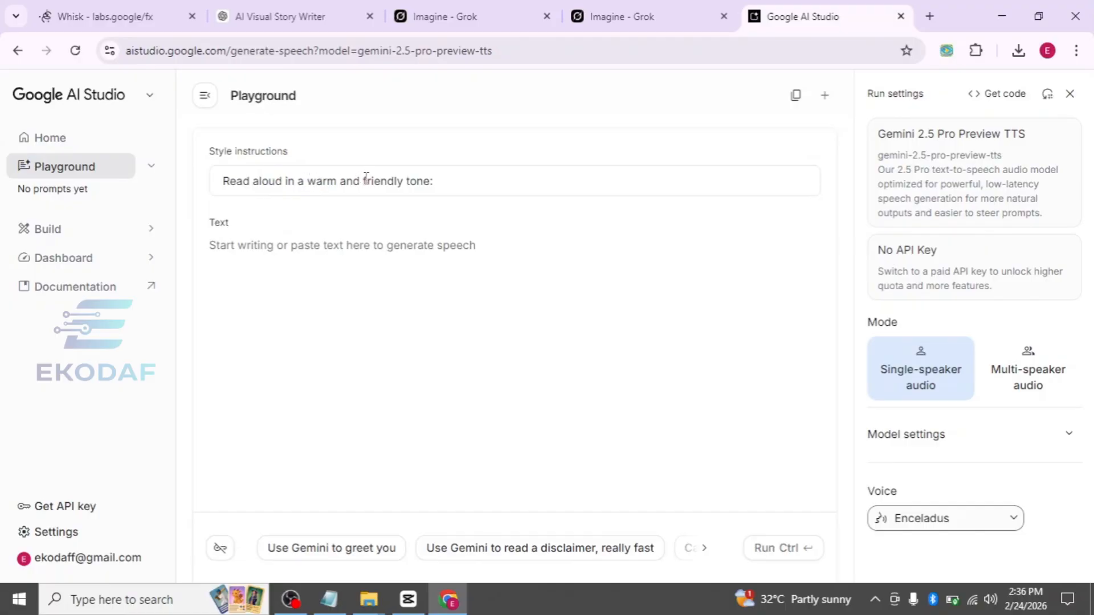
- Change the style instructions to "Read aloud in a warm and storytelling tone for both kids and adult:"
{"action": "double_click", "coordinate": [385, 181]}
{"action": "type", "text": "storytelling"}
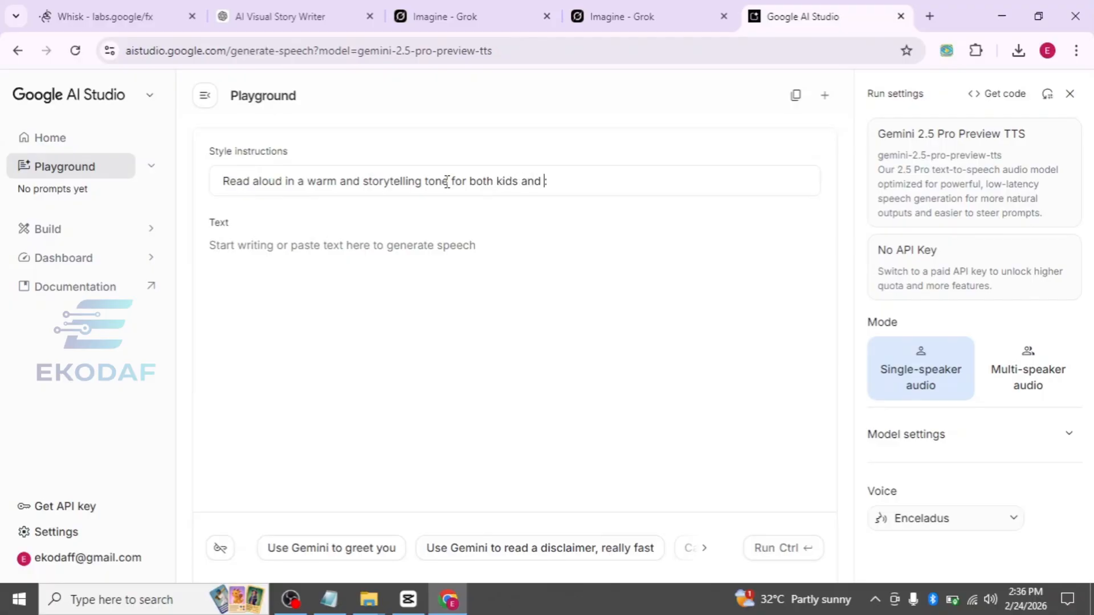
{"action": "type", "text": "dault"}
{"action": "left_click_drag", "start_coordinate": [593, 182], "coordinate": [222, 191]}
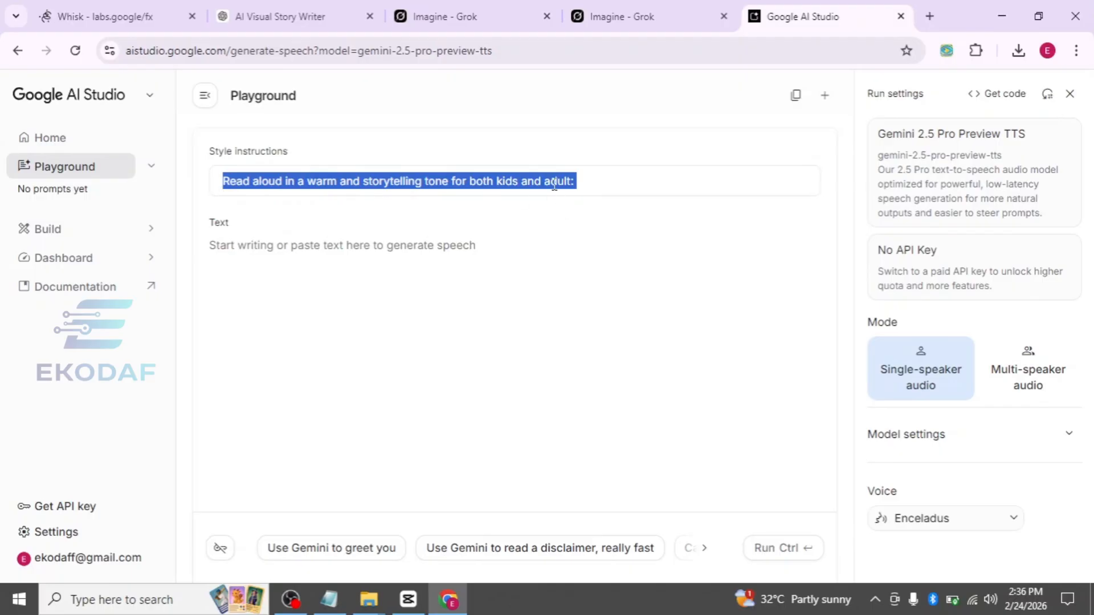
{"action": "left_click", "coordinate": [554, 184]}
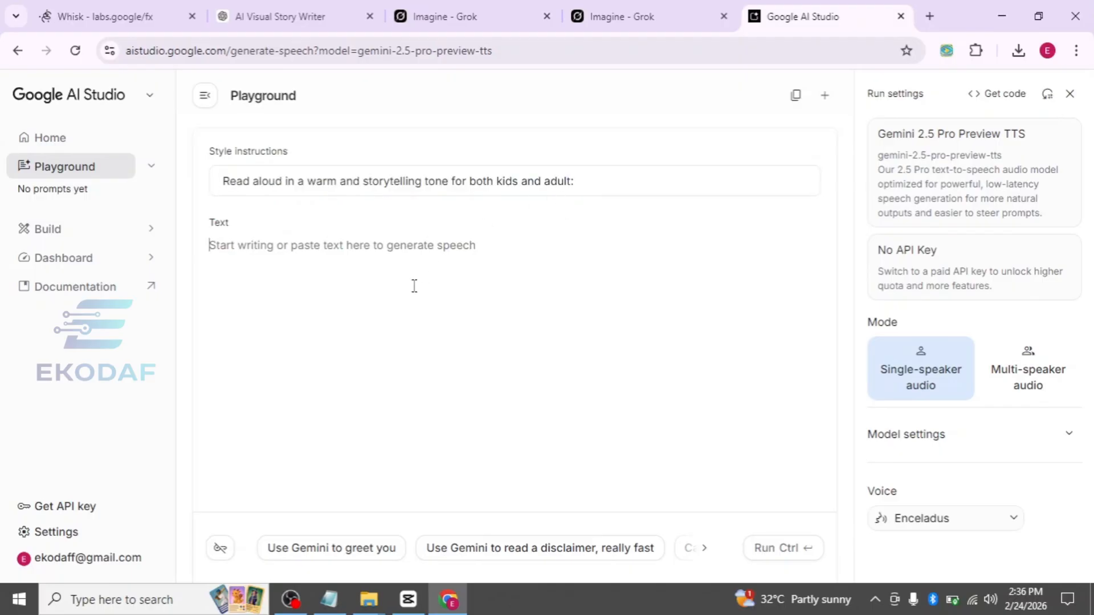
- Copy all fifteen lines of the "Milo and the Rainbow Bridge" story from ChatGPT into the speech text in Google AI Studio
{"action": "left_click", "coordinate": [331, 13]}
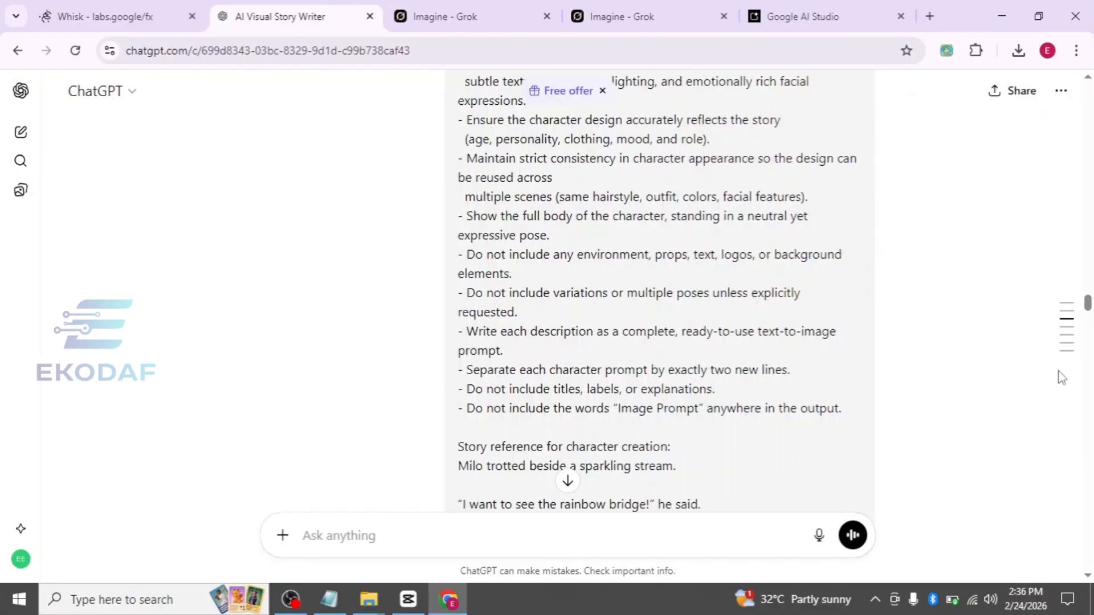
{"action": "left_click_drag", "start_coordinate": [1088, 307], "coordinate": [1082, 180]}
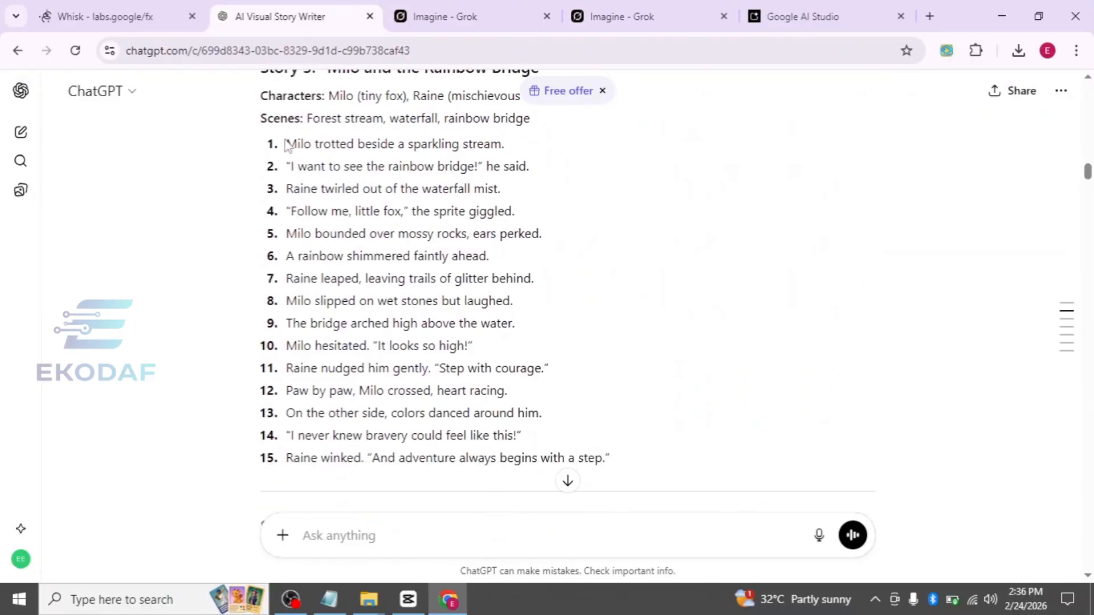
{"action": "left_click_drag", "start_coordinate": [289, 143], "coordinate": [630, 473]}
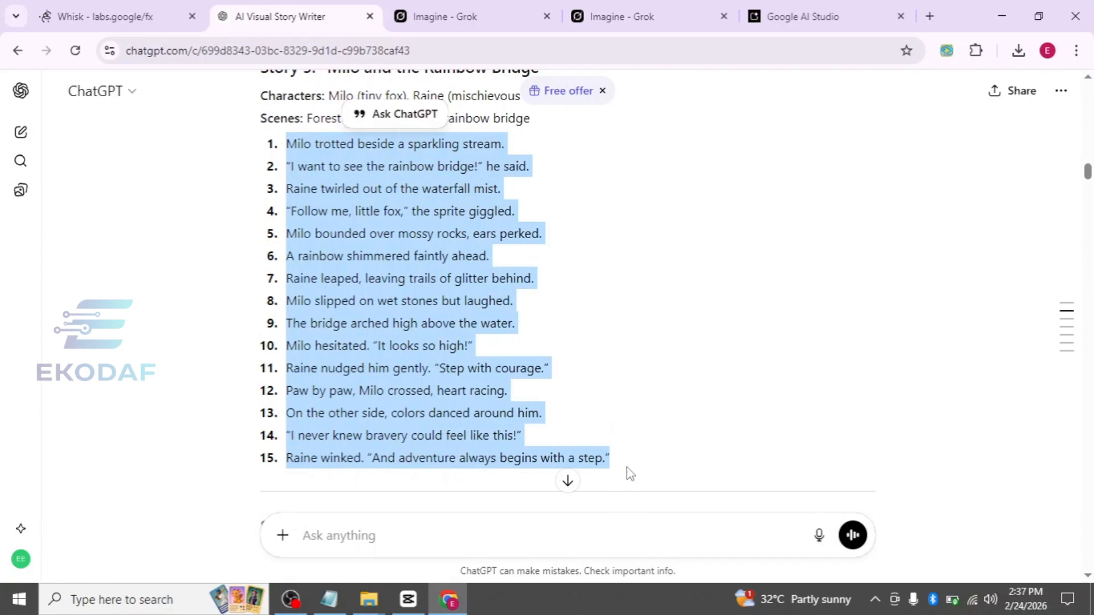
{"action": "left_click_drag", "start_coordinate": [1089, 174], "coordinate": [1089, 177]}
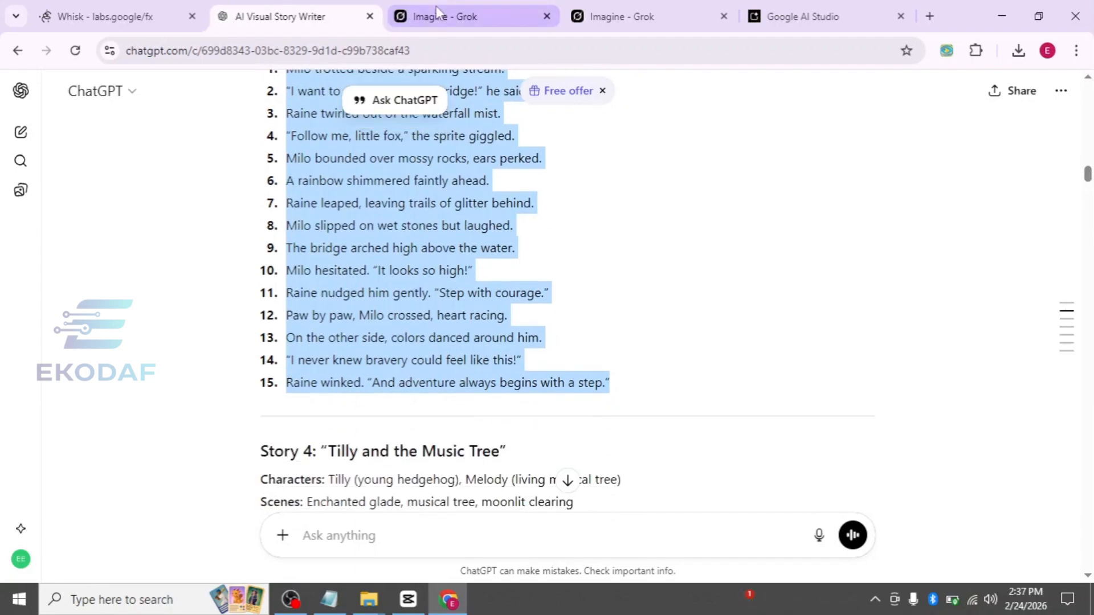
{"action": "left_click", "coordinate": [815, 15]}
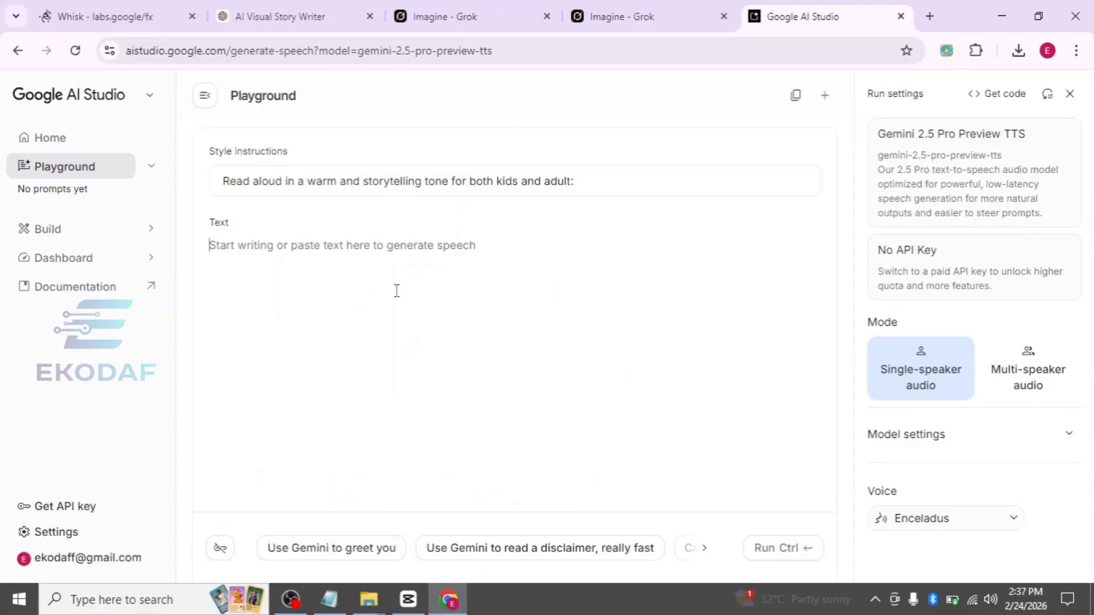
{"action": "key", "text": "ctrl+v"}
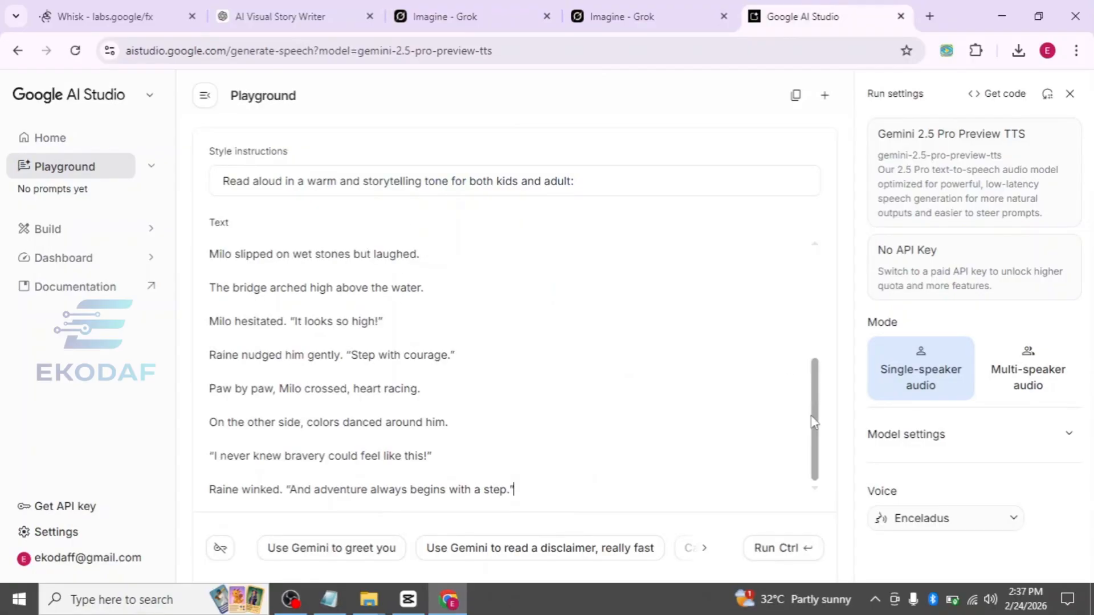
{"action": "left_click_drag", "start_coordinate": [813, 425], "coordinate": [819, 483]}
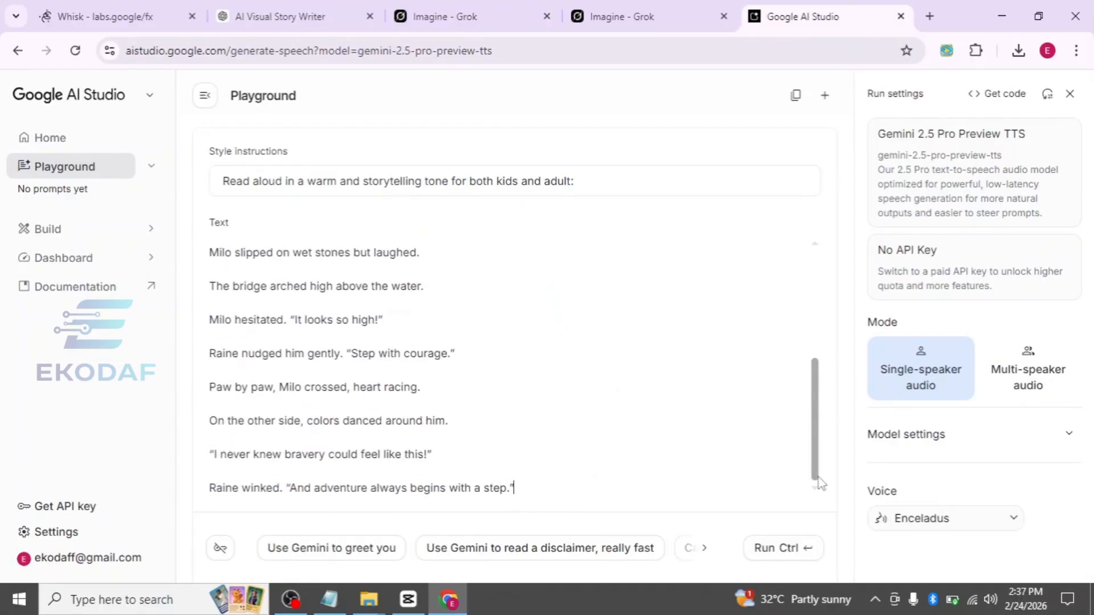
- Generate the story narration with the current voice settings and listen to its beginning
{"action": "left_click", "coordinate": [770, 553]}
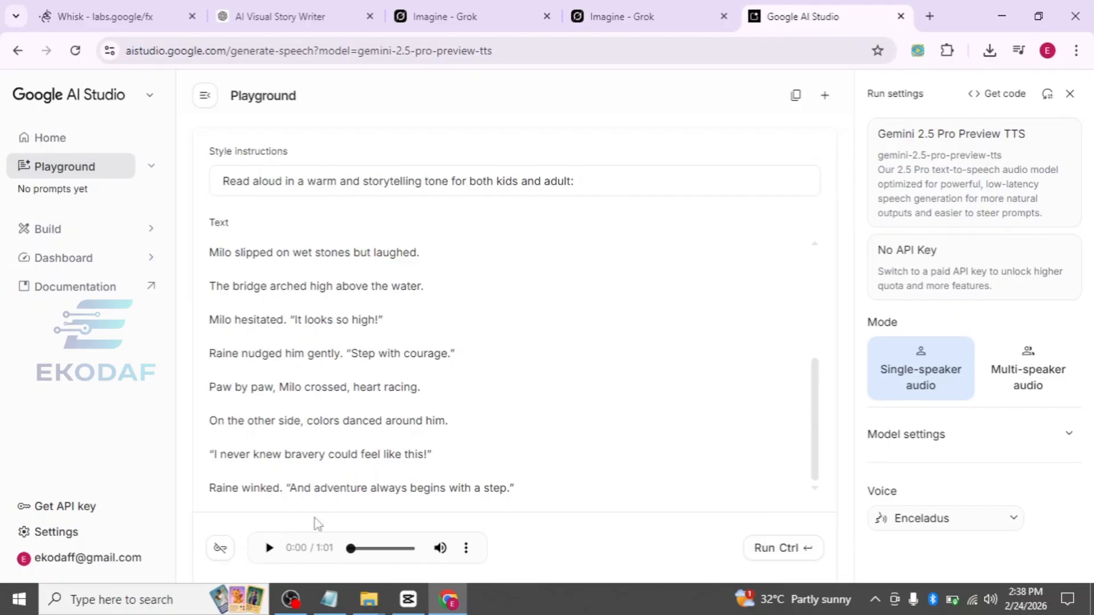
{"action": "left_click", "coordinate": [269, 549]}
{"action": "left_click_drag", "start_coordinate": [819, 399], "coordinate": [830, 454]}
{"action": "left_click", "coordinate": [269, 548]}
- Download the generated narration audio as a WAV file
{"action": "left_click", "coordinate": [466, 551]}
{"action": "left_click", "coordinate": [398, 514]}
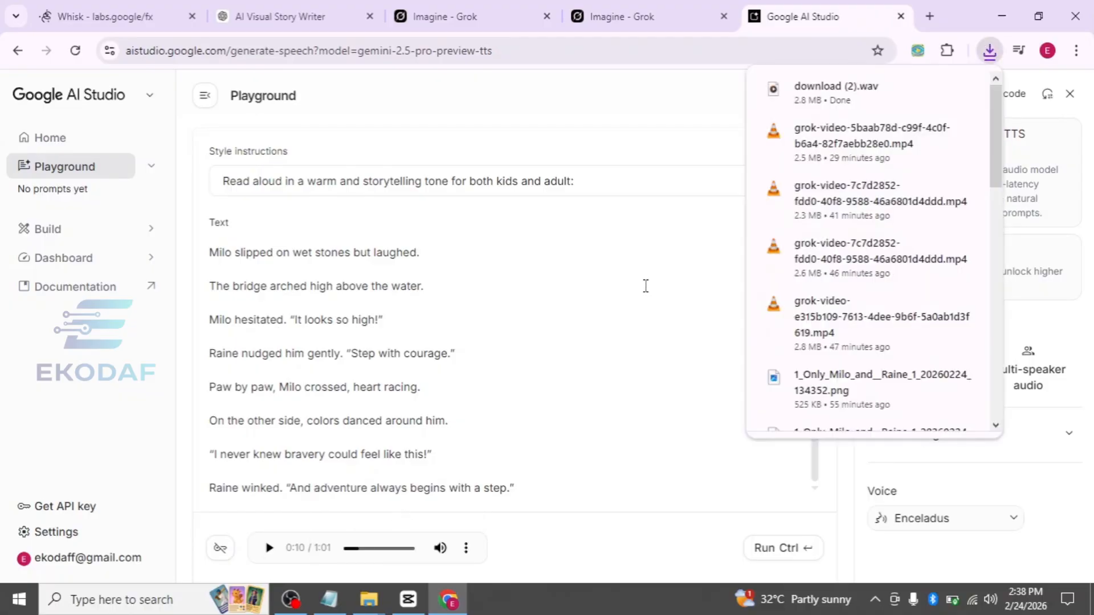
{"action": "left_click", "coordinate": [445, 268]}
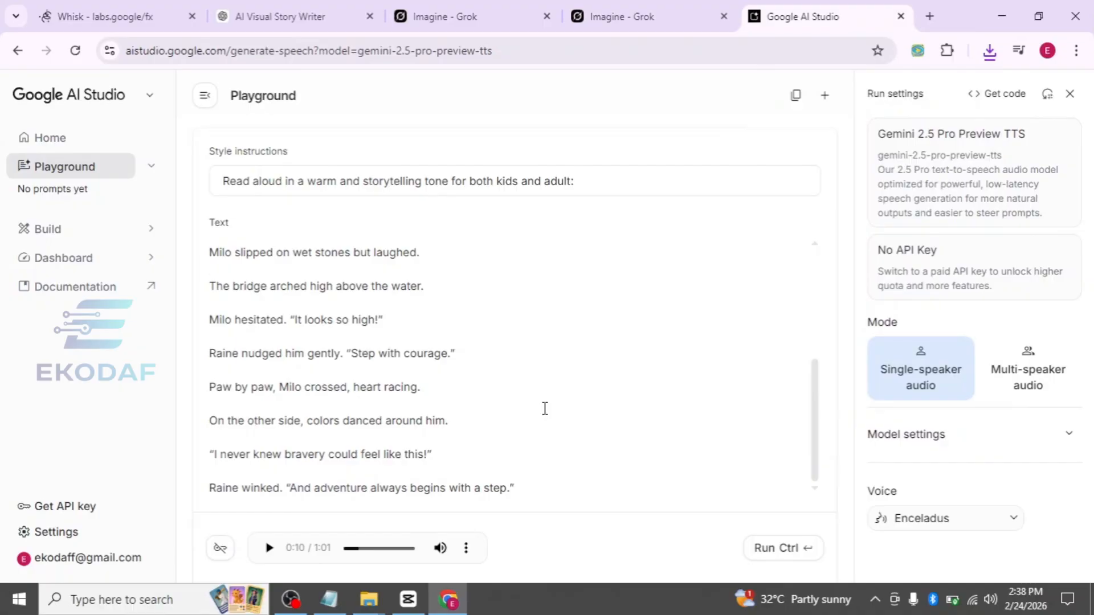
- Switch to CapCut and place the narration file download (2).wav from the Downloads folder at the start of the timeline
{"action": "left_click", "coordinate": [408, 600]}
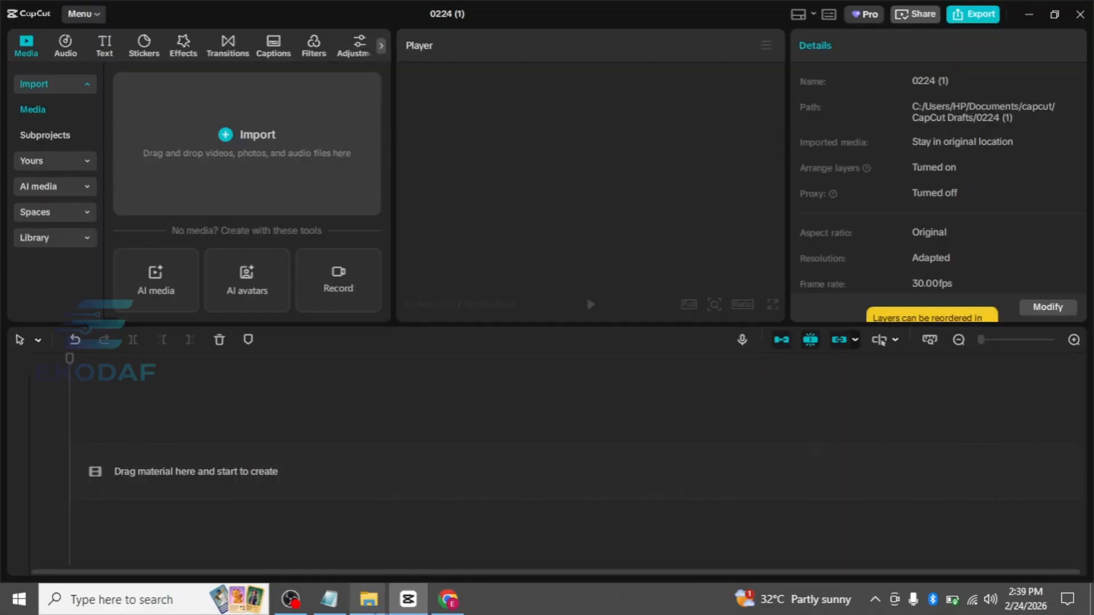
{"action": "mouse_move", "coordinate": [378, 608]}
{"action": "mouse_move", "coordinate": [315, 535]}
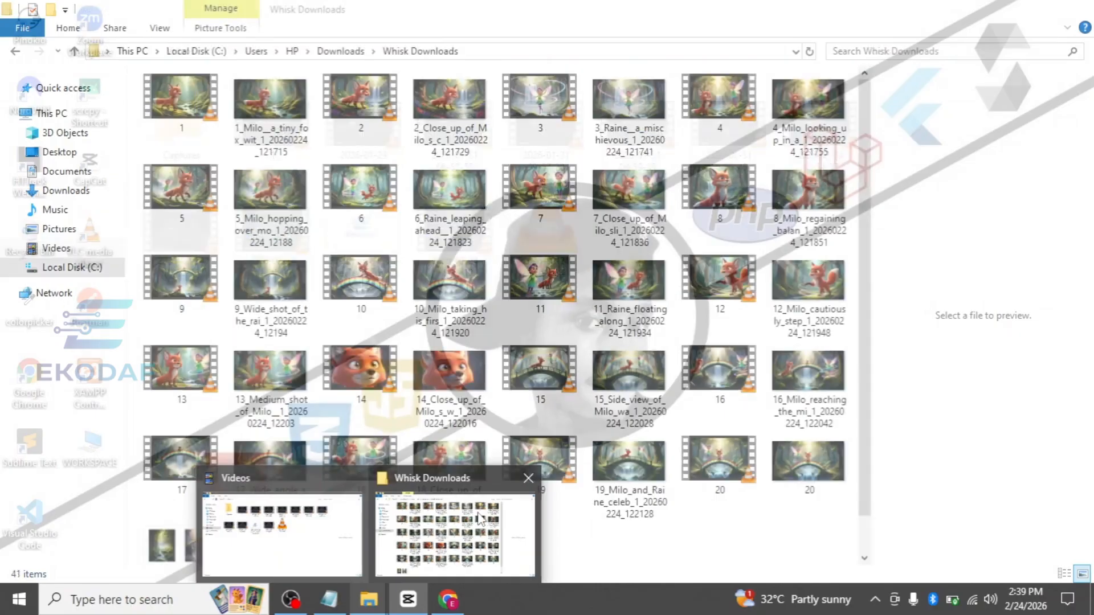
{"action": "left_click", "coordinate": [473, 527]}
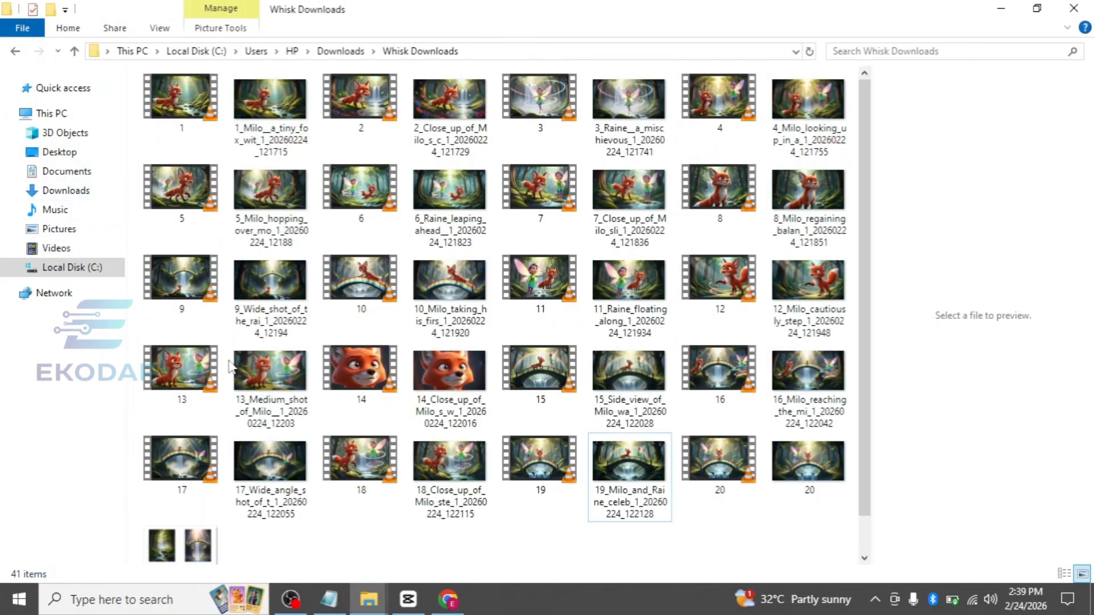
{"action": "key", "text": "super+e"}
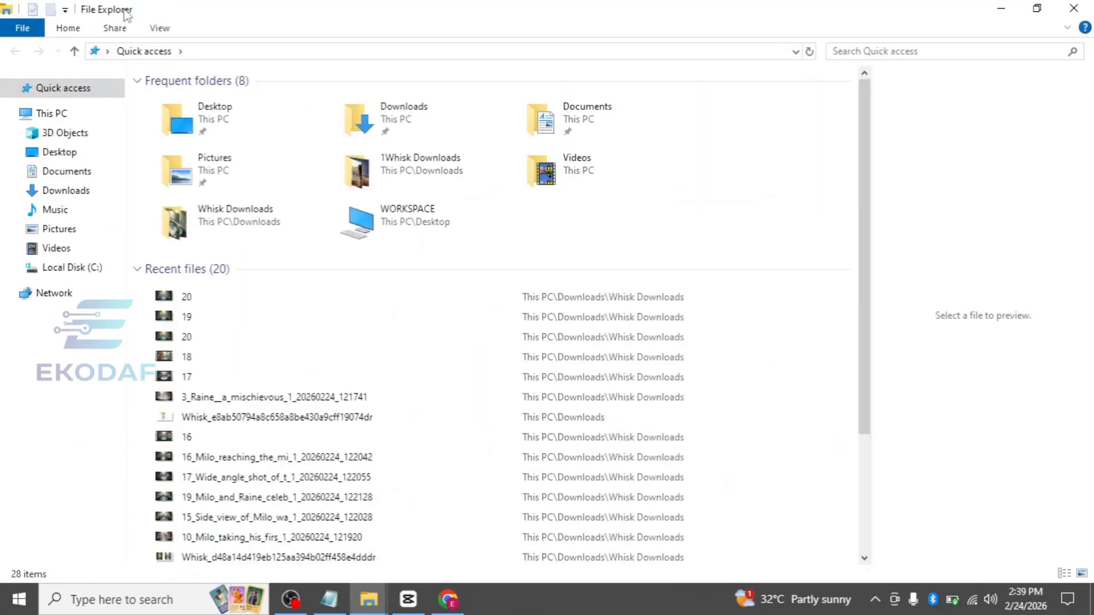
{"action": "left_click", "coordinate": [80, 190]}
{"action": "left_click_drag", "start_coordinate": [181, 137], "coordinate": [379, 505]}
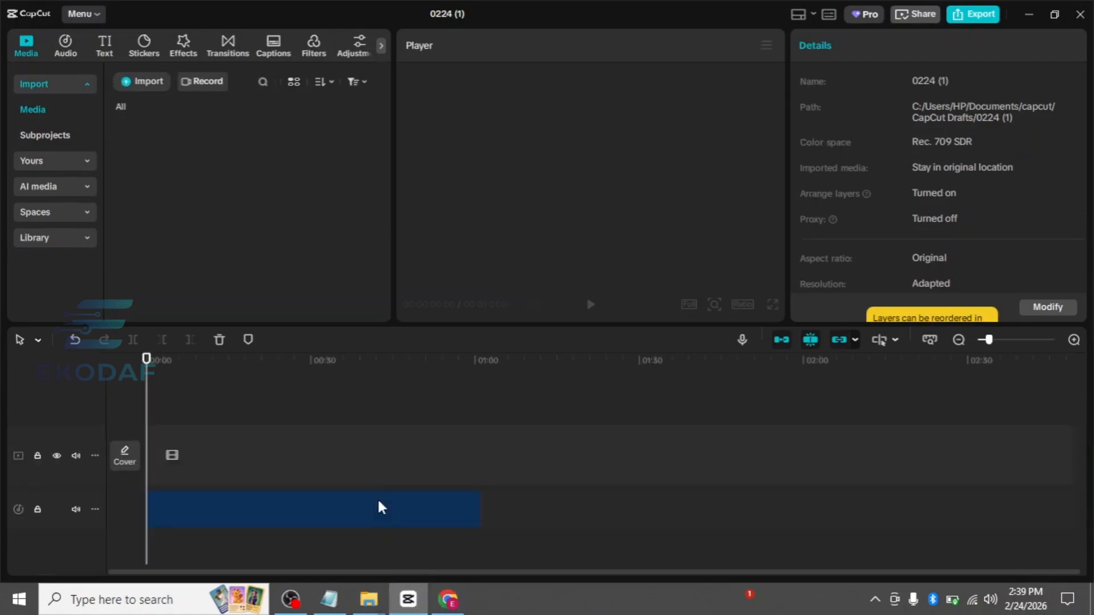
- Add video 1 from the Whisk Downloads folder to the start of the CapCut timeline above the narration
{"action": "mouse_move", "coordinate": [374, 613]}
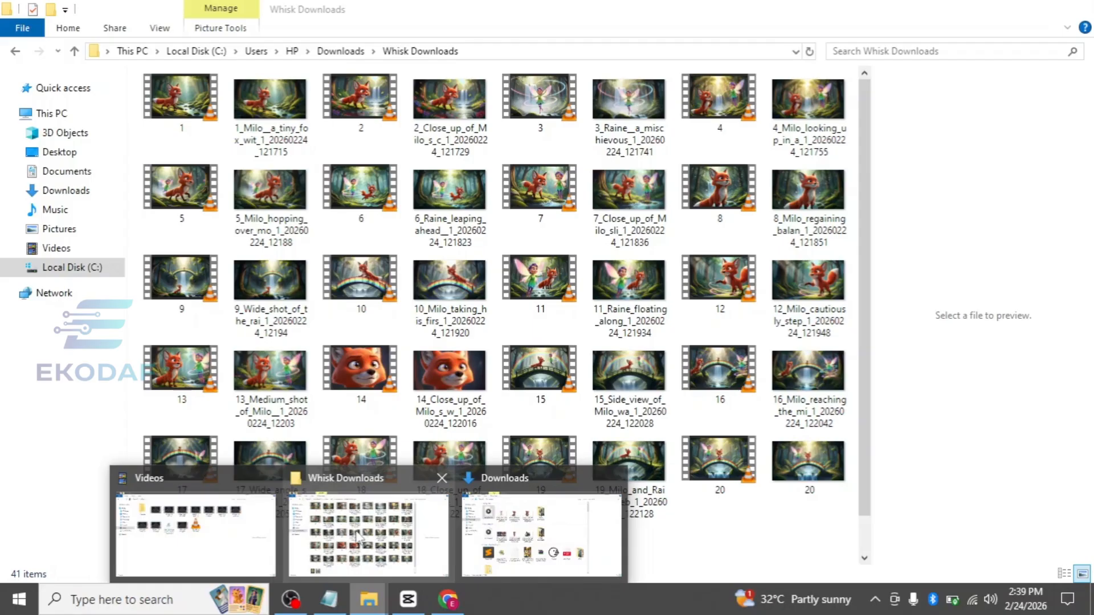
{"action": "left_click", "coordinate": [359, 538]}
{"action": "left_click", "coordinate": [183, 123]}
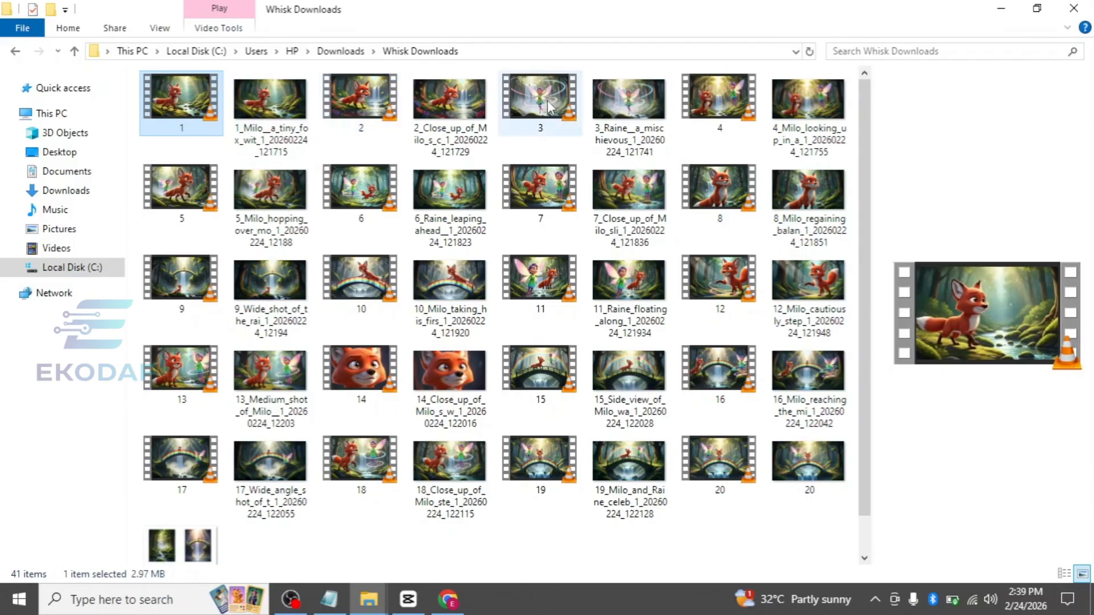
{"action": "left_click_drag", "start_coordinate": [188, 108], "coordinate": [247, 478]}
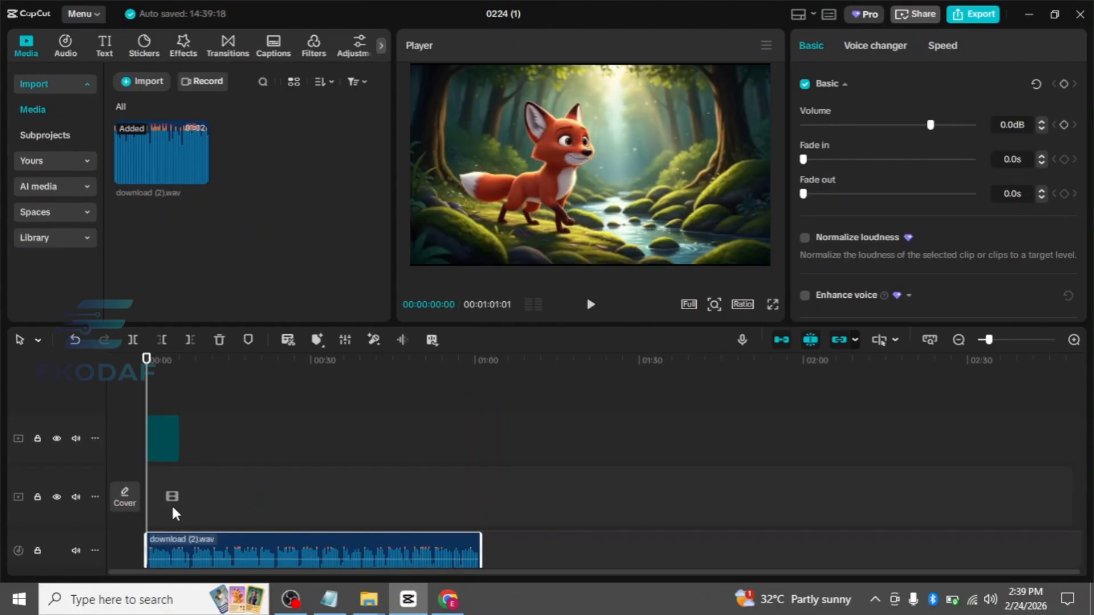
{"action": "left_click", "coordinate": [173, 424]}
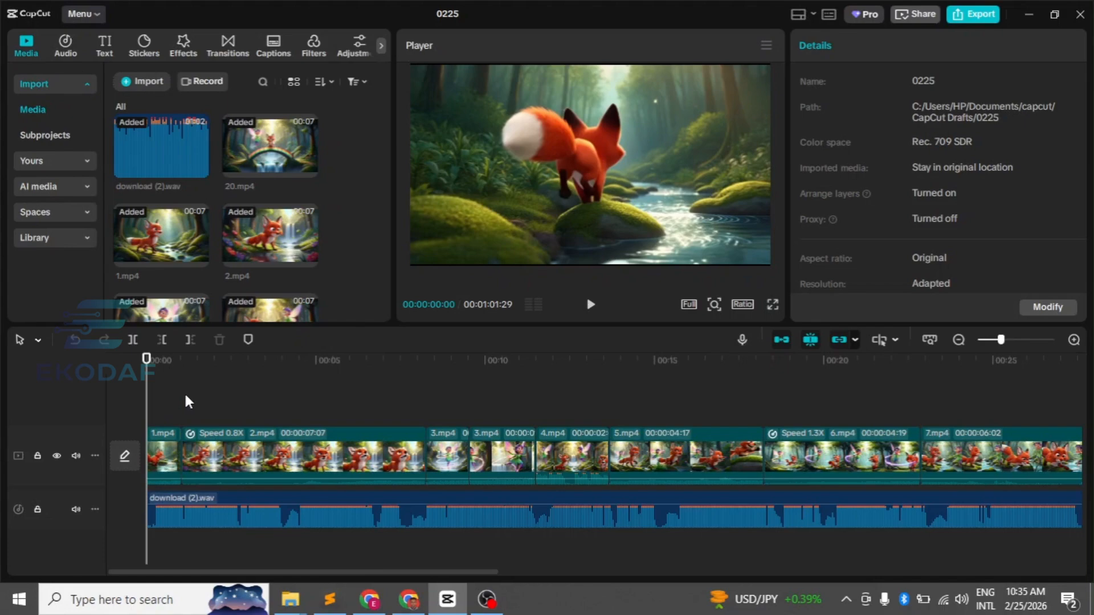
- Inspect the speed and duration settings of the 2.mp4 clip on the timeline
{"action": "left_click", "coordinate": [273, 454]}
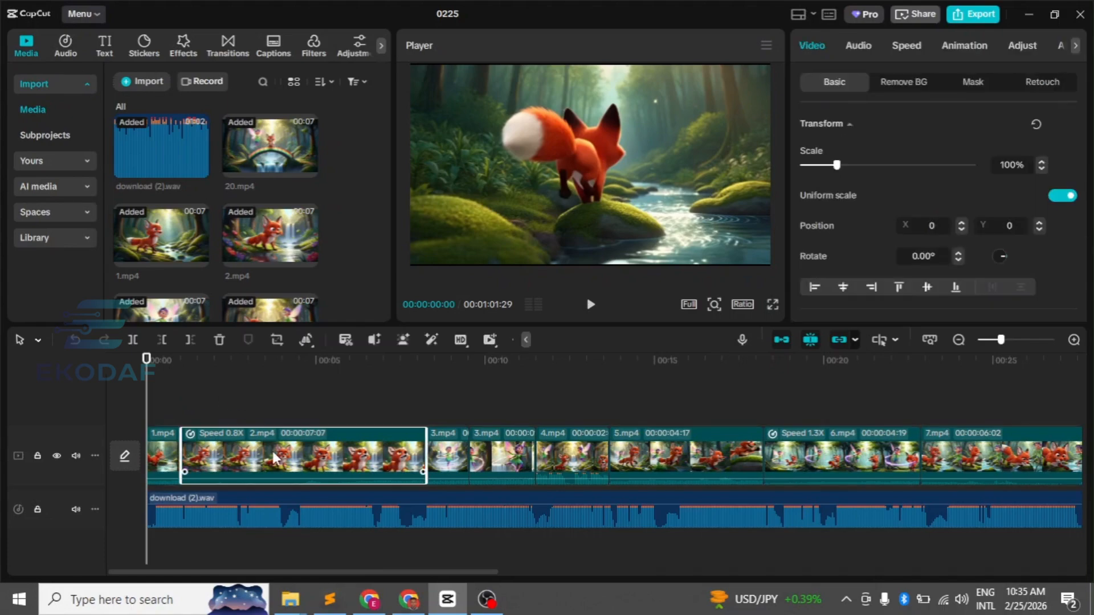
{"action": "left_click", "coordinate": [261, 400]}
{"action": "left_click_drag", "start_coordinate": [261, 401], "coordinate": [184, 394]}
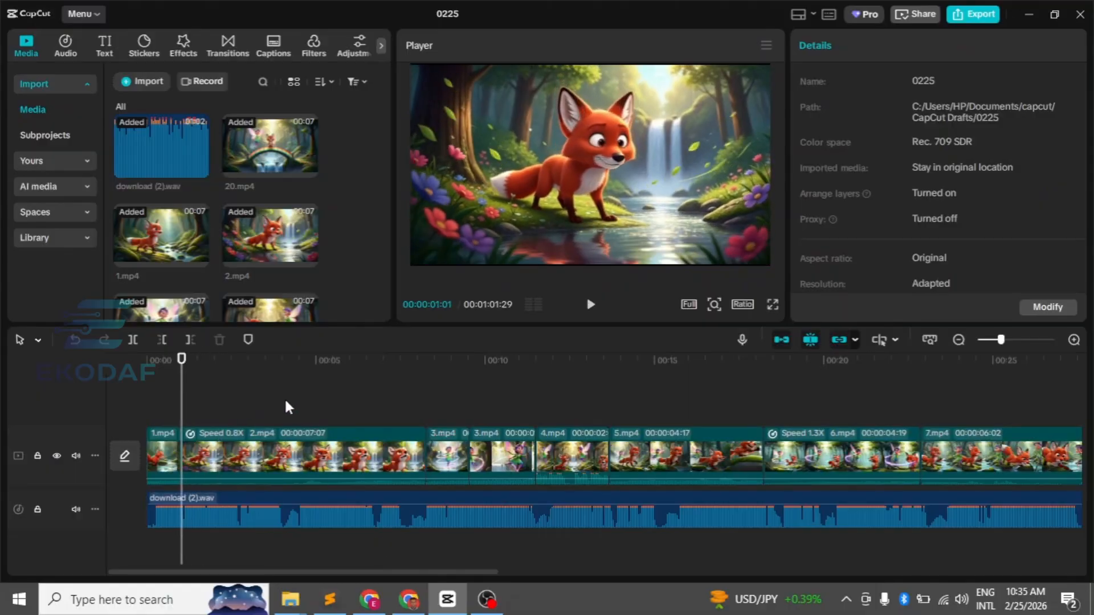
{"action": "left_click", "coordinate": [297, 443]}
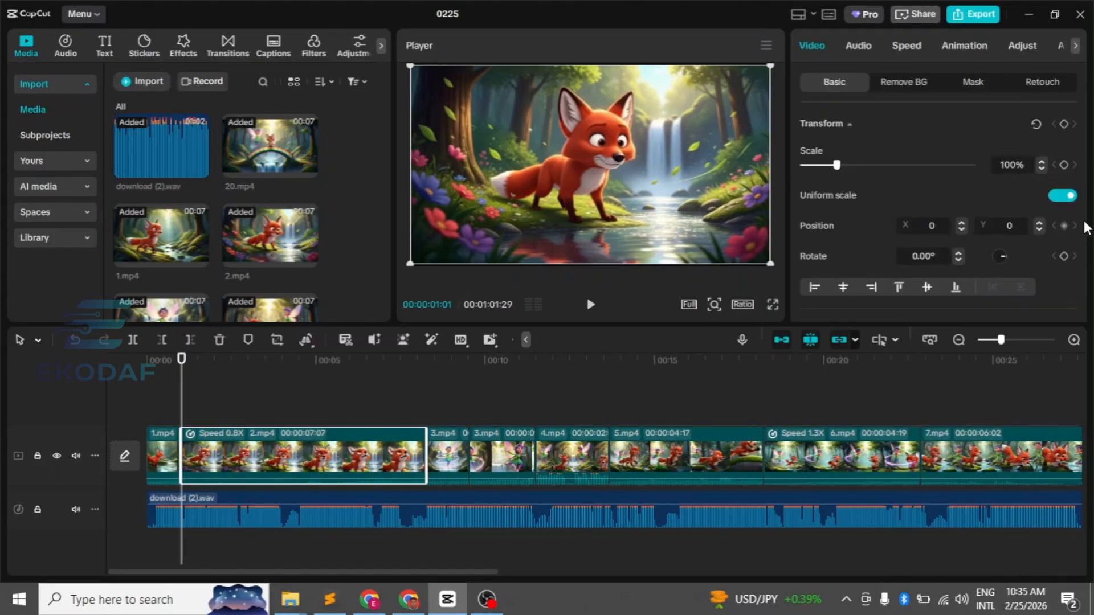
{"action": "left_click", "coordinate": [904, 47]}
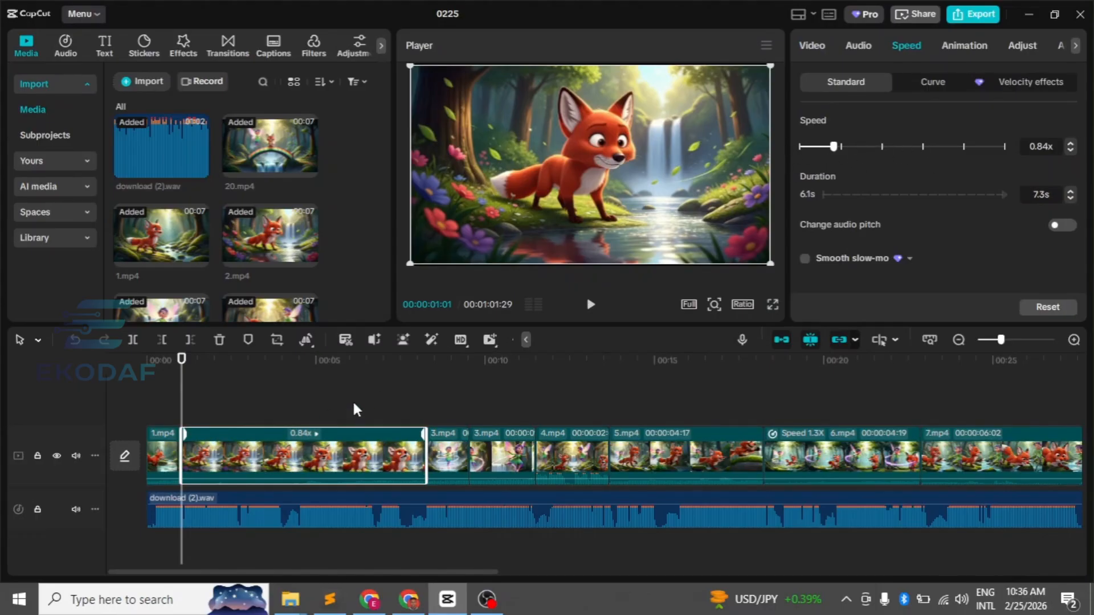
- Play the edited story full screen from the beginning to check how the clips match the narration, and stop the preview
{"action": "left_click", "coordinate": [310, 390]}
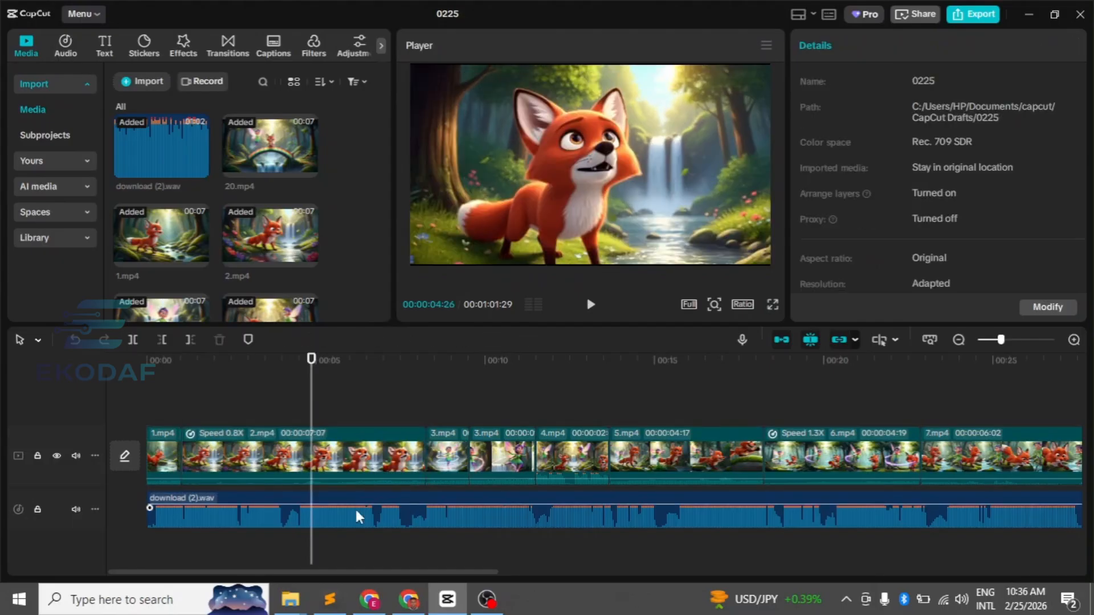
{"action": "left_click", "coordinate": [264, 392]}
{"action": "left_click", "coordinate": [234, 391]}
{"action": "left_click", "coordinate": [114, 377]}
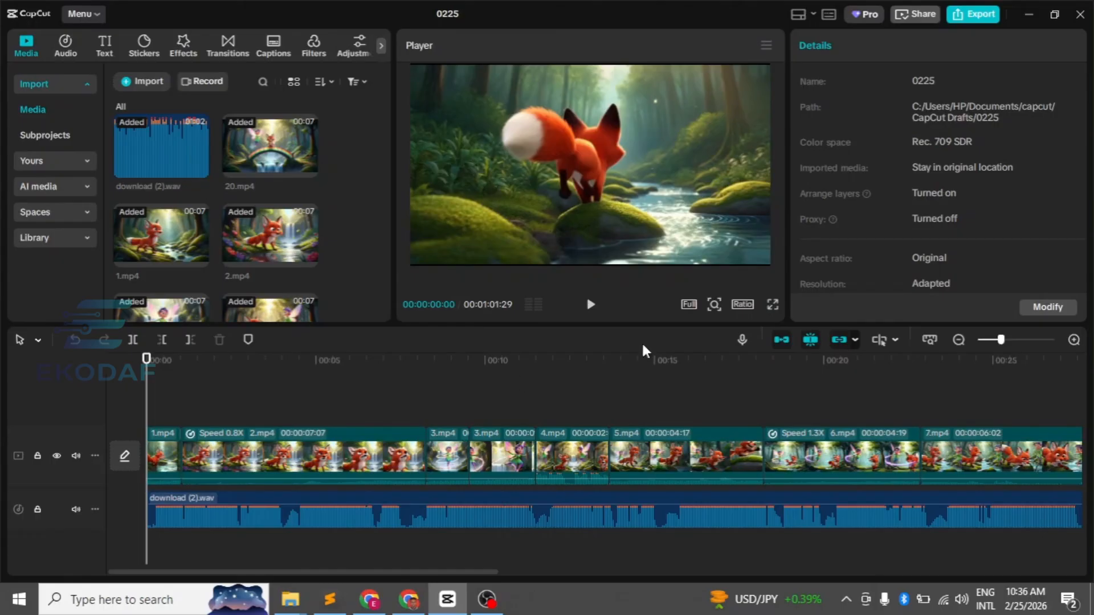
{"action": "left_click", "coordinate": [772, 304]}
{"action": "key", "text": "space"}
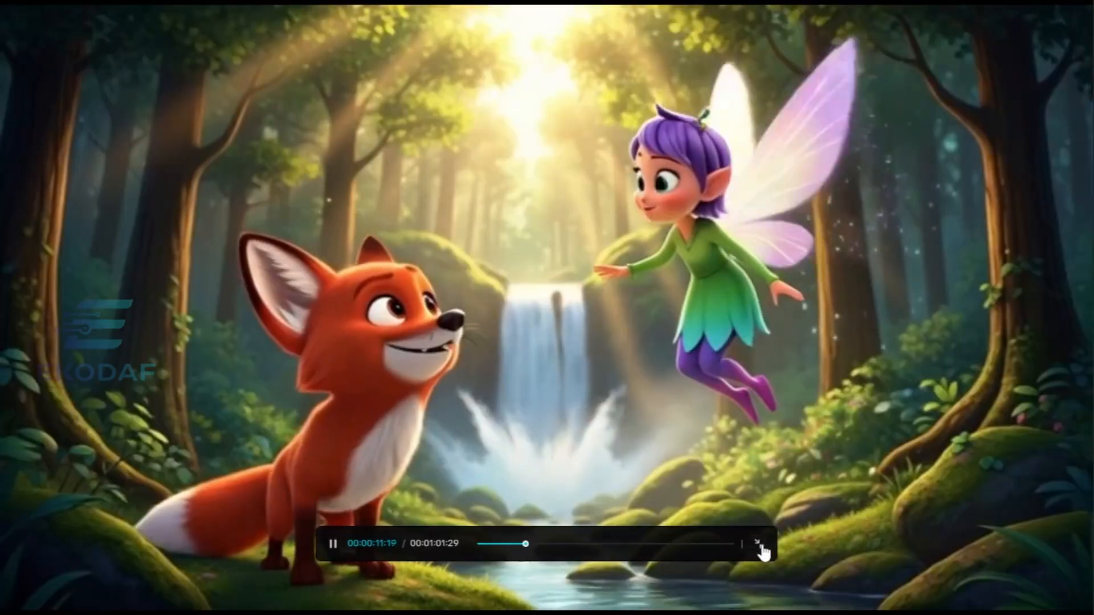
{"action": "left_click", "coordinate": [759, 544]}
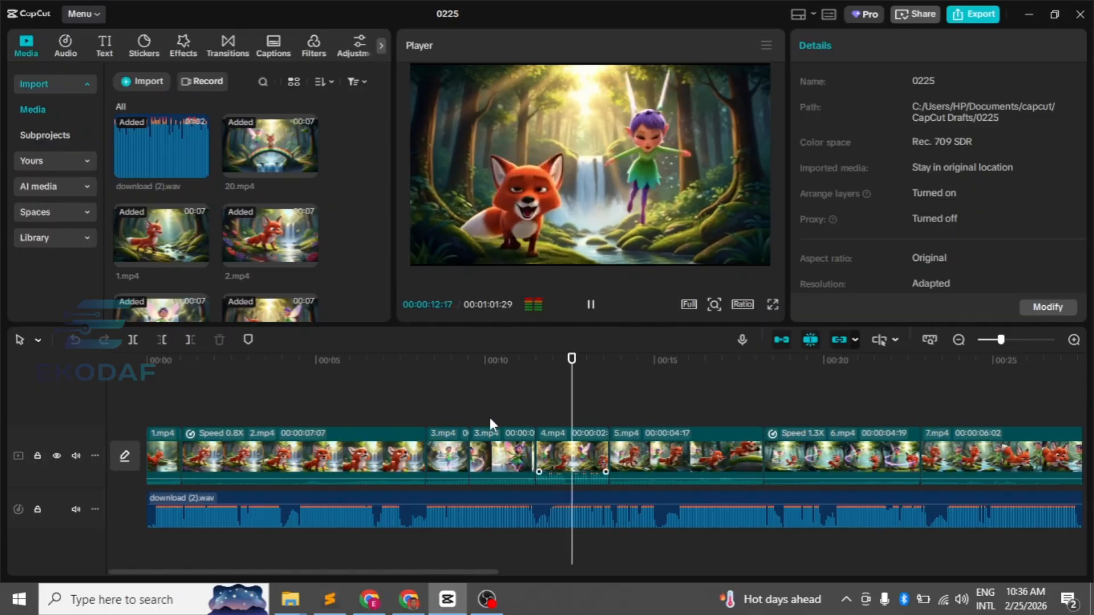
{"action": "key", "text": "space"}
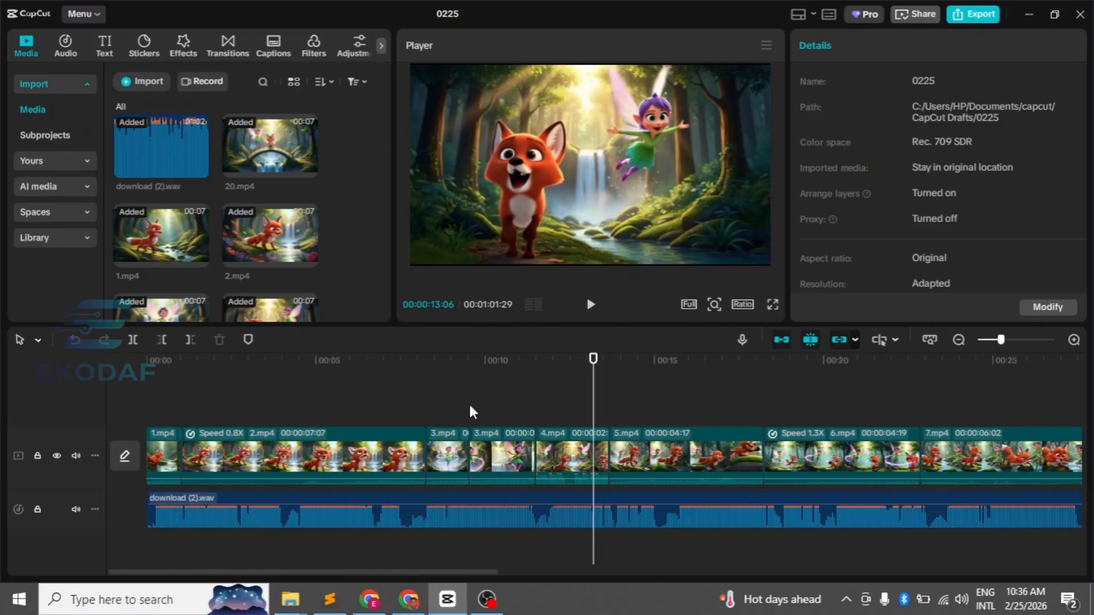
{"action": "left_click", "coordinate": [470, 406]}
{"action": "left_click_drag", "start_coordinate": [469, 405], "coordinate": [135, 412]}
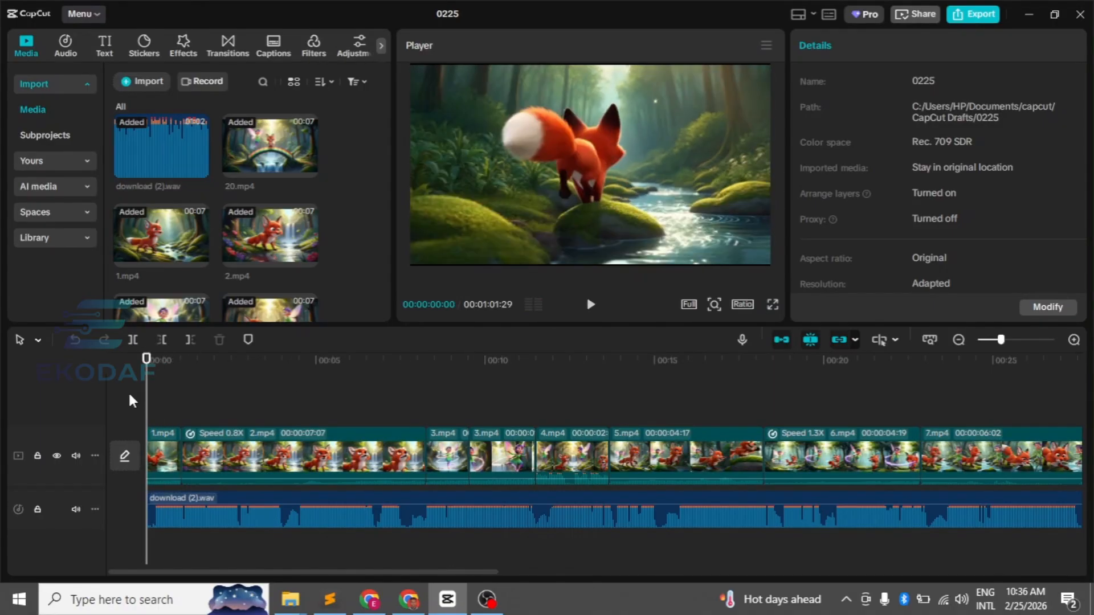
{"action": "left_click", "coordinate": [183, 398]}
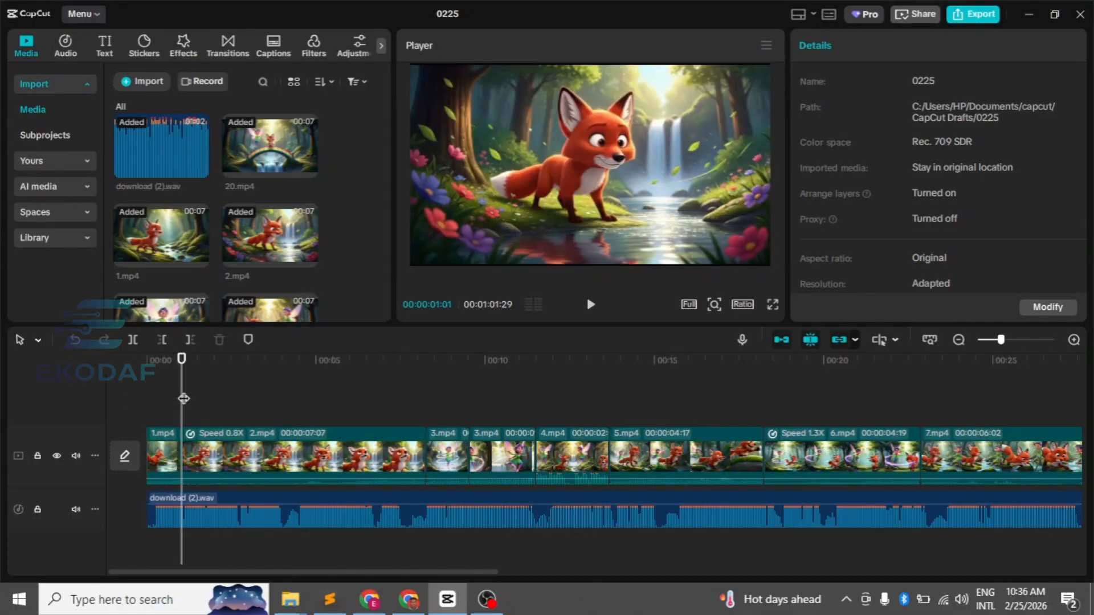
{"action": "left_click", "coordinate": [367, 391]}
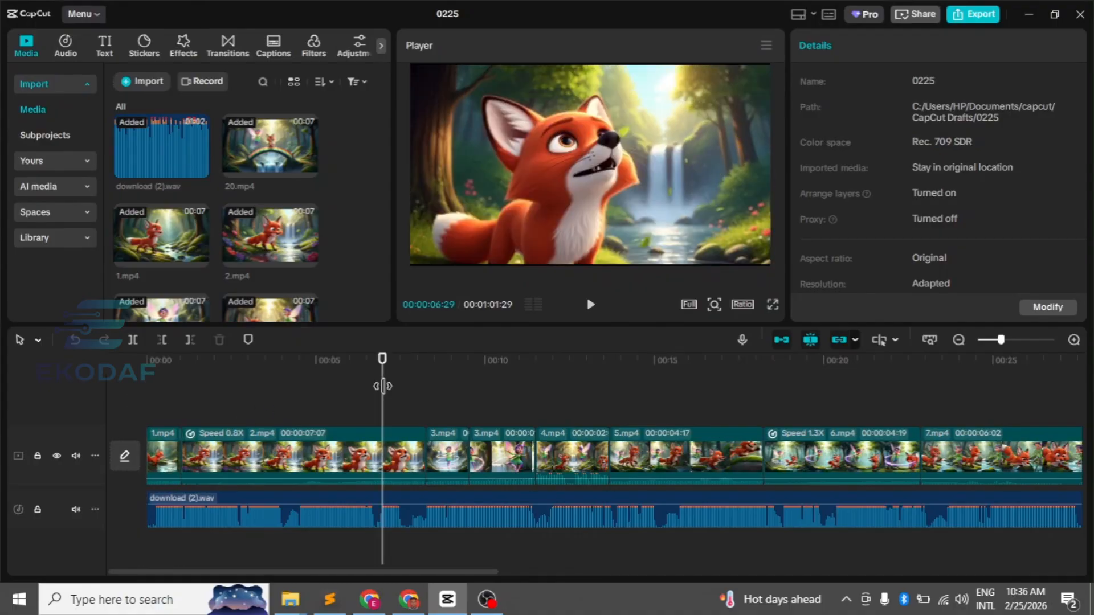
{"action": "left_click", "coordinate": [127, 395]}
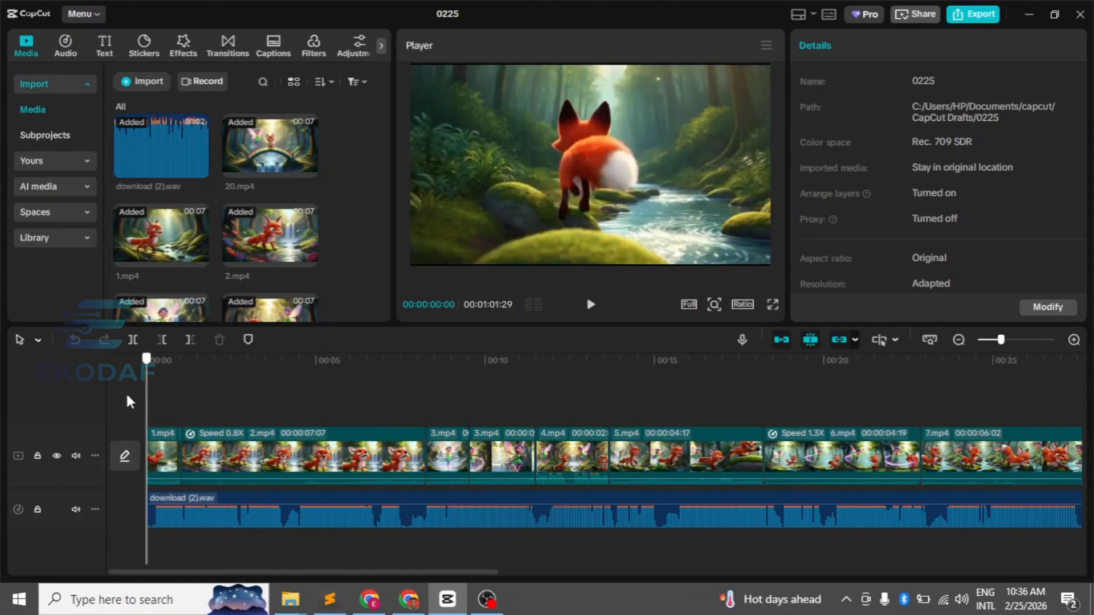
- Add a Black Fade transition from the Classic set at the cut between 1.mp4 and 2.mp4
{"action": "left_click_drag", "start_coordinate": [152, 384], "coordinate": [181, 387]}
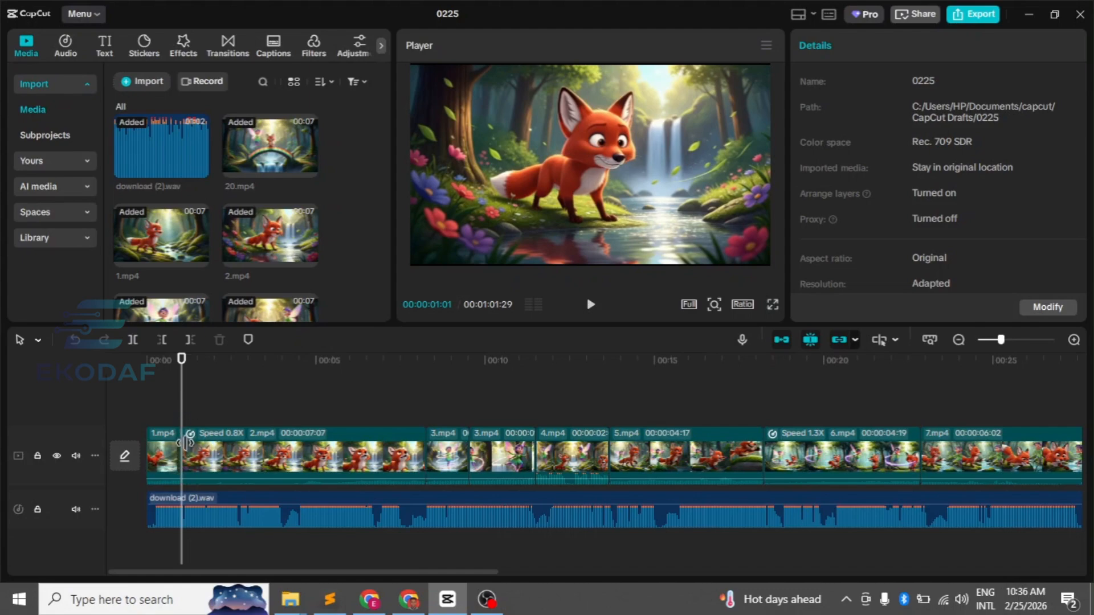
{"action": "left_click", "coordinate": [226, 48]}
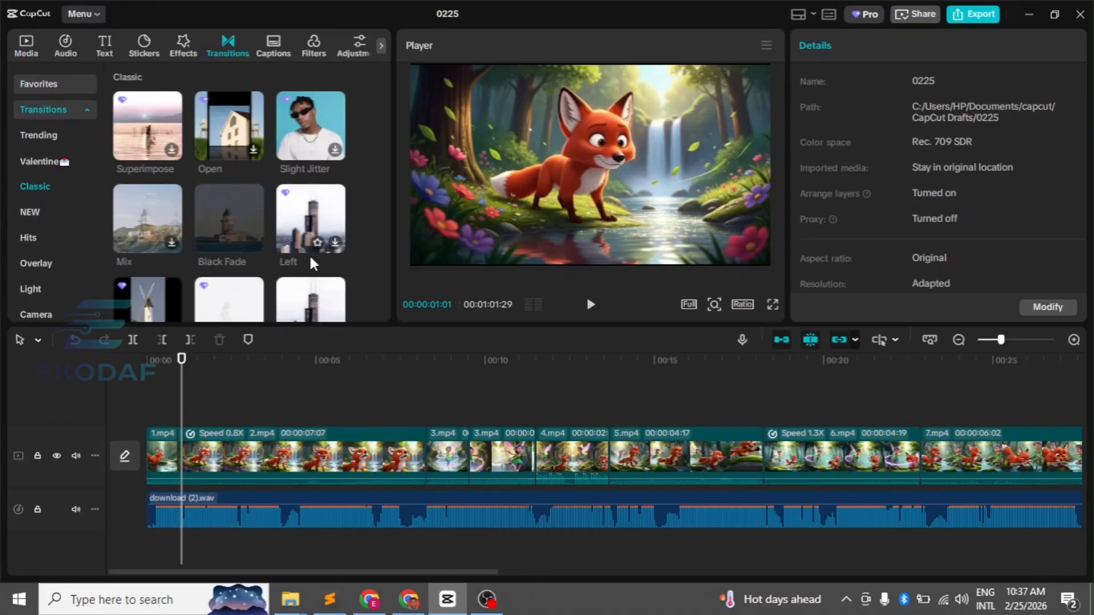
{"action": "left_click", "coordinate": [254, 244]}
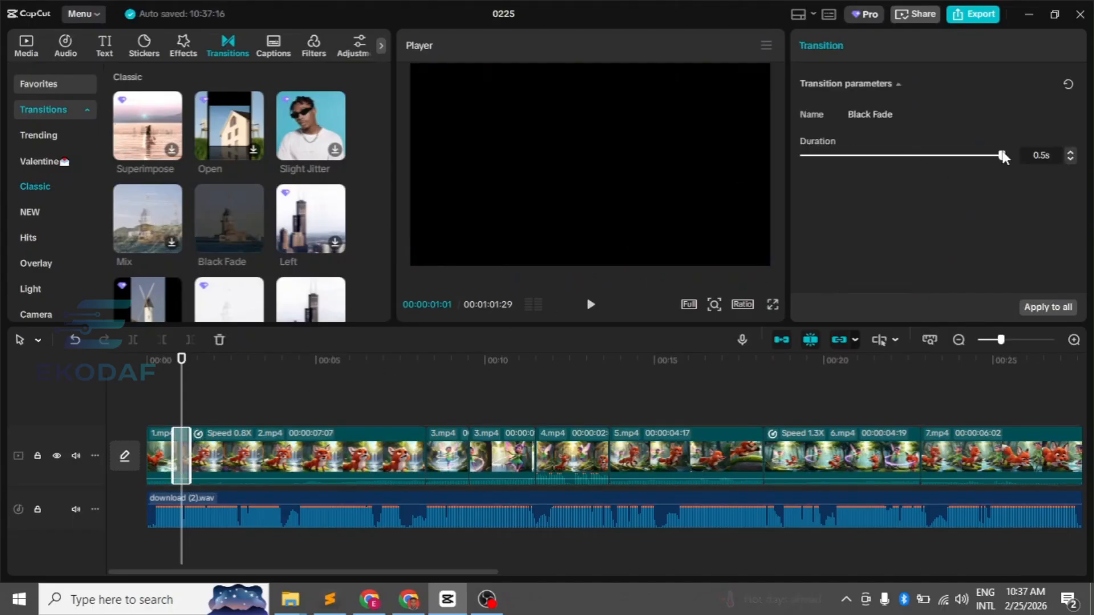
- Set the Black Fade transition's duration to 0.1 s and apply the transition to all cuts on the timeline
{"action": "left_click_drag", "start_coordinate": [1002, 155], "coordinate": [782, 161]}
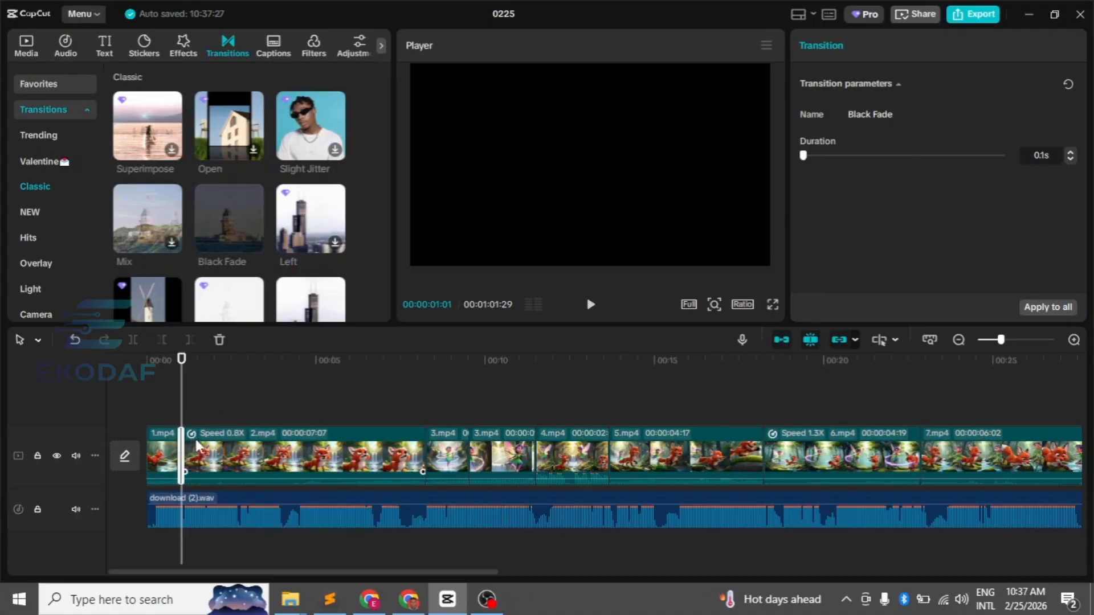
{"action": "left_click", "coordinate": [1048, 307]}
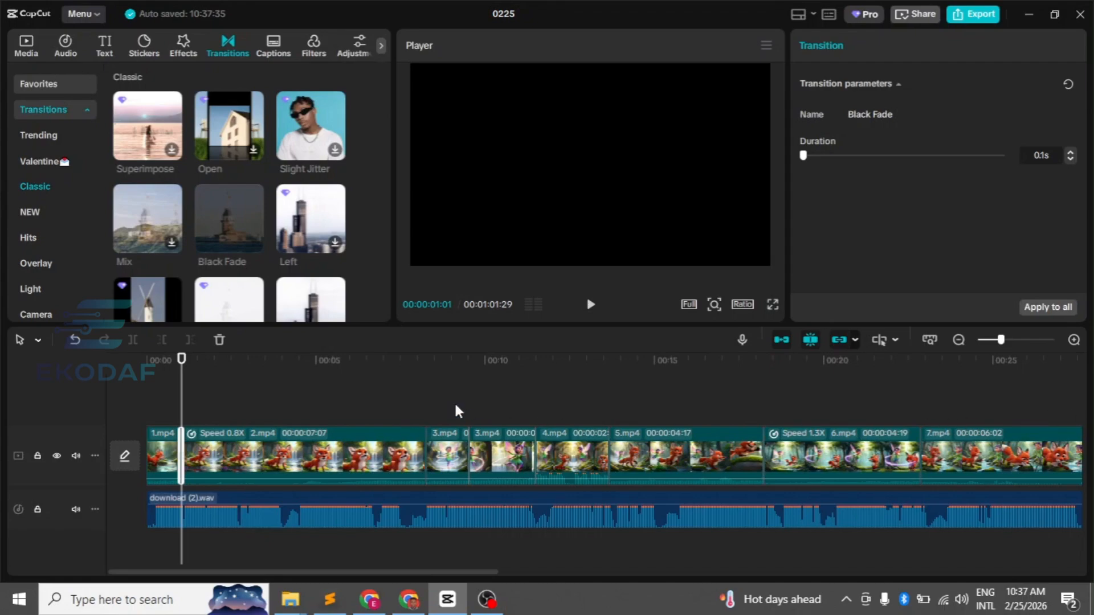
{"action": "left_click", "coordinate": [388, 408]}
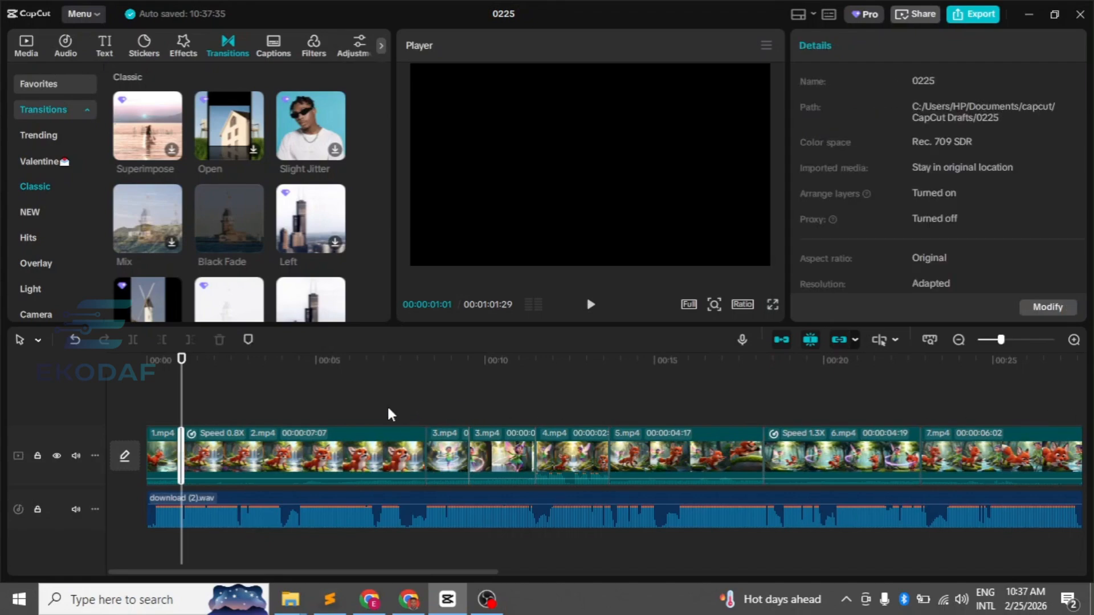
- Scrub back and forth over the cut between 1.mp4 and 2.mp4 to check the shortened fade
{"action": "left_click", "coordinate": [179, 393]}
{"action": "left_click", "coordinate": [164, 393]}
{"action": "left_click", "coordinate": [147, 393]}
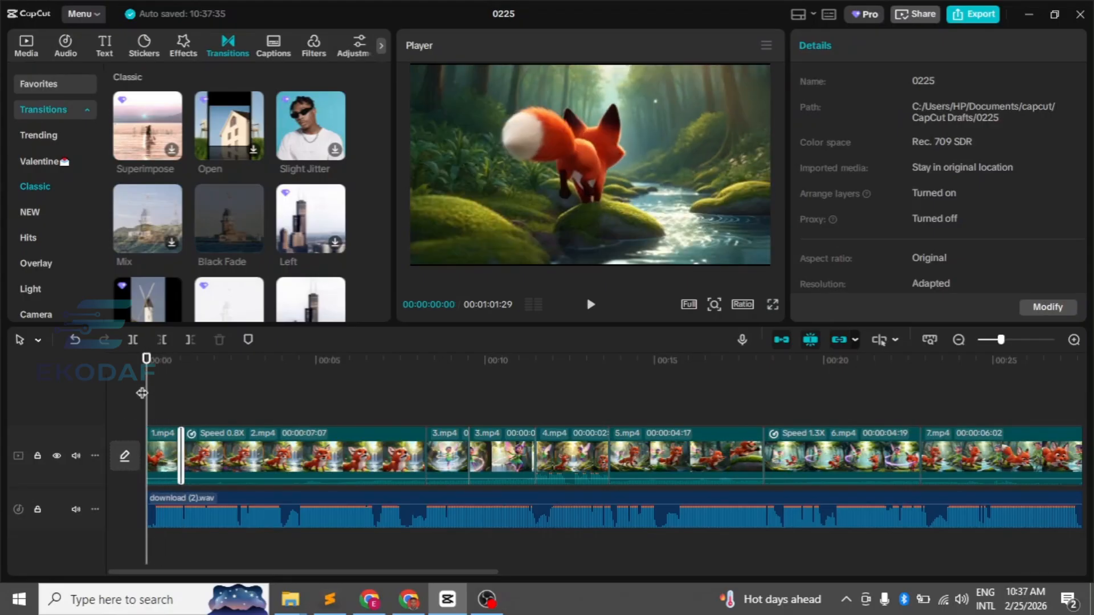
{"action": "left_click", "coordinate": [214, 393]}
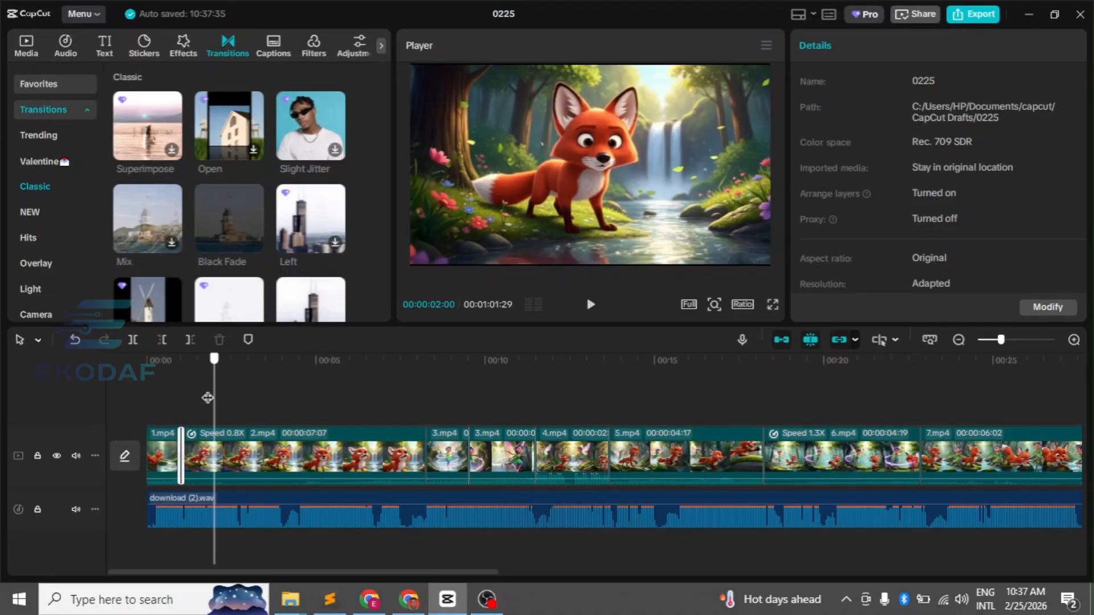
{"action": "left_click_drag", "start_coordinate": [215, 400], "coordinate": [129, 388]}
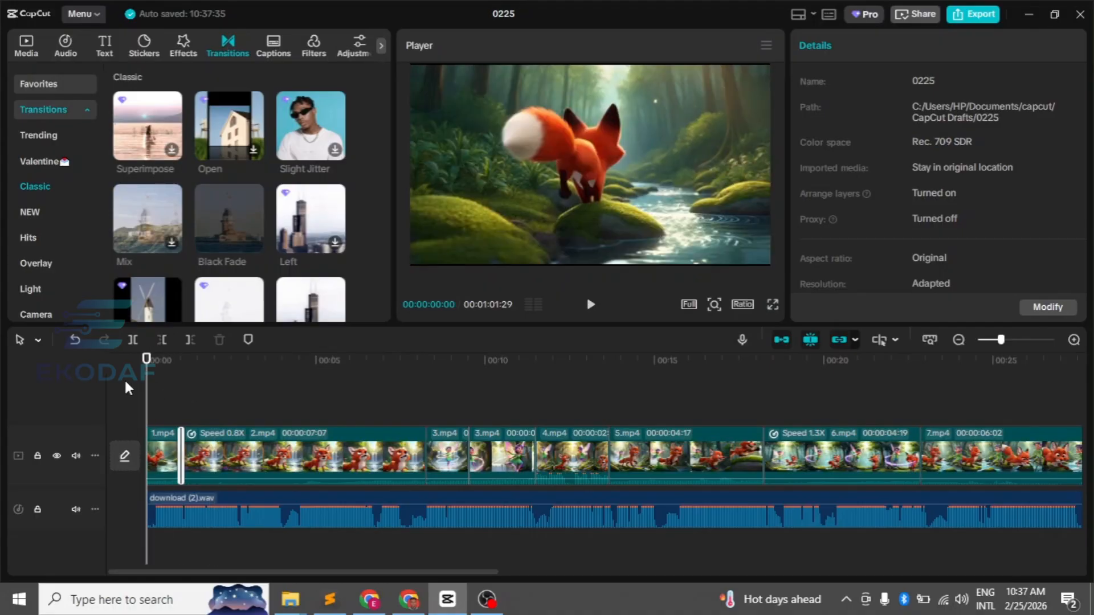
{"action": "left_click", "coordinate": [197, 392]}
{"action": "left_click_drag", "start_coordinate": [198, 392], "coordinate": [112, 383]}
- Look along the whole timeline to review the clips, their transitions and the narration track
{"action": "left_click_drag", "start_coordinate": [308, 572], "coordinate": [467, 573]}
{"action": "left_click_drag", "start_coordinate": [584, 558], "coordinate": [187, 519]}
{"action": "left_click", "coordinate": [218, 546]}
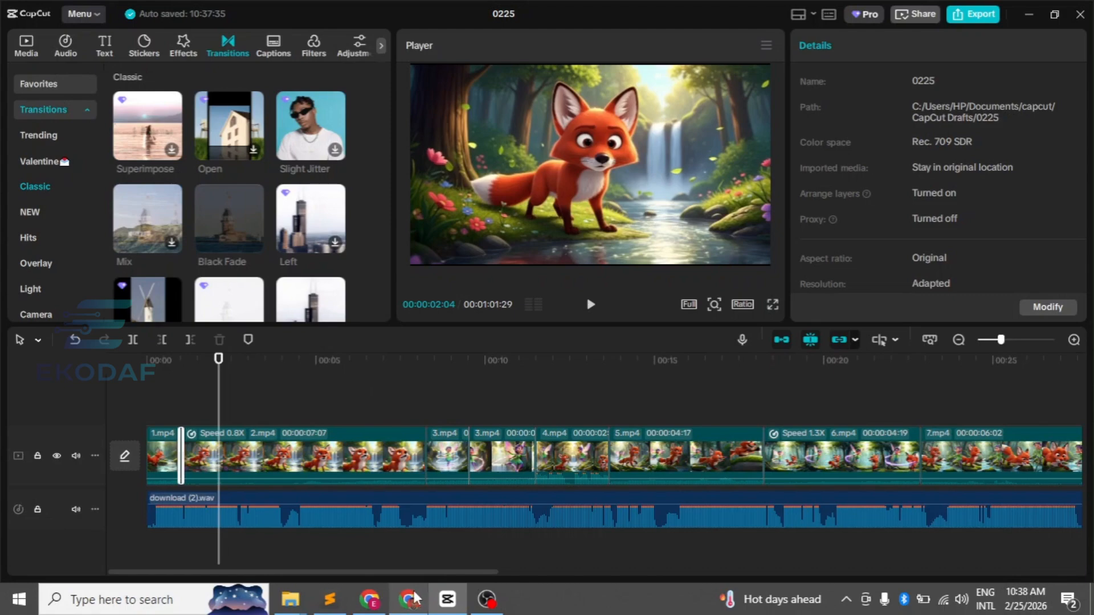
{"action": "left_click_drag", "start_coordinate": [382, 572], "coordinate": [979, 535]}
{"action": "left_click_drag", "start_coordinate": [872, 467], "coordinate": [251, 467]}
{"action": "left_click_drag", "start_coordinate": [823, 572], "coordinate": [242, 573]}
- Inspect the basic audio settings of the 2.mp4 clip, including its volume and fades
{"action": "left_click", "coordinate": [300, 386]}
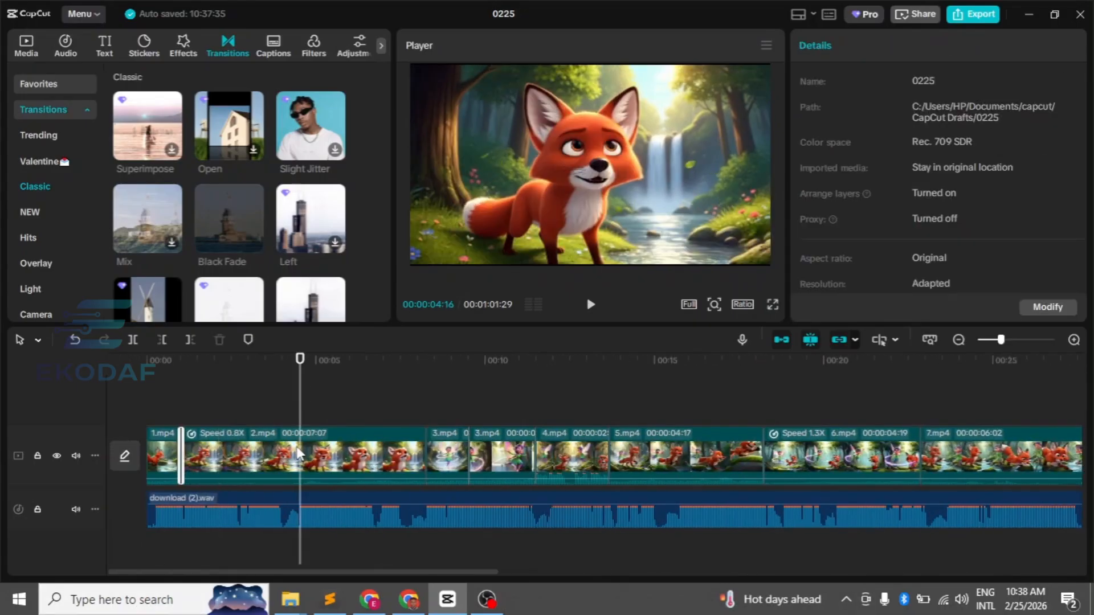
{"action": "left_click", "coordinate": [336, 460]}
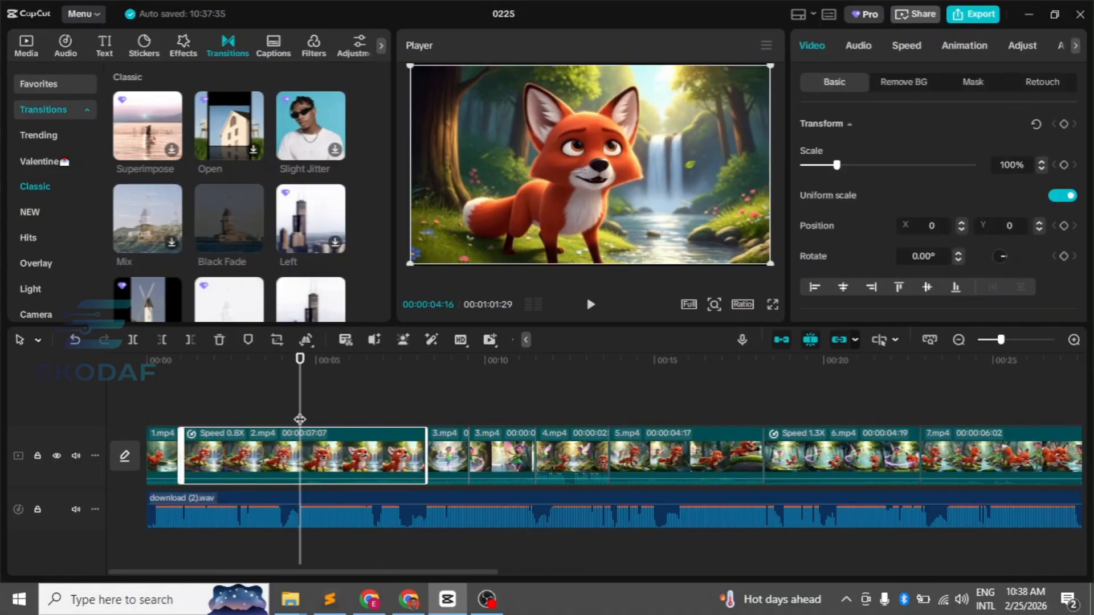
{"action": "left_click", "coordinate": [859, 45]}
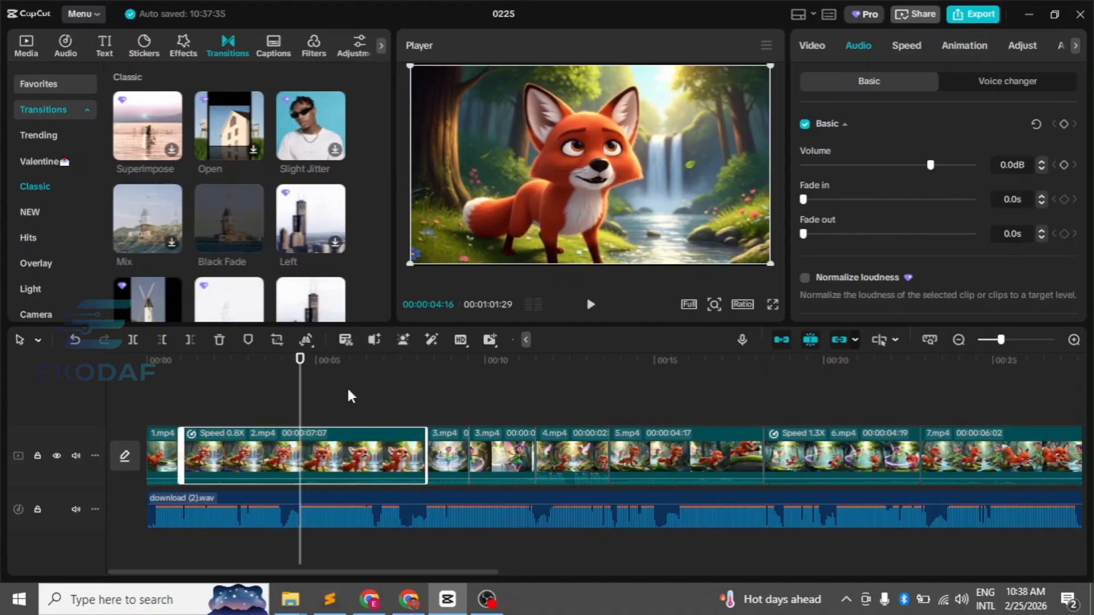
{"action": "left_click_drag", "start_coordinate": [299, 401], "coordinate": [124, 381]}
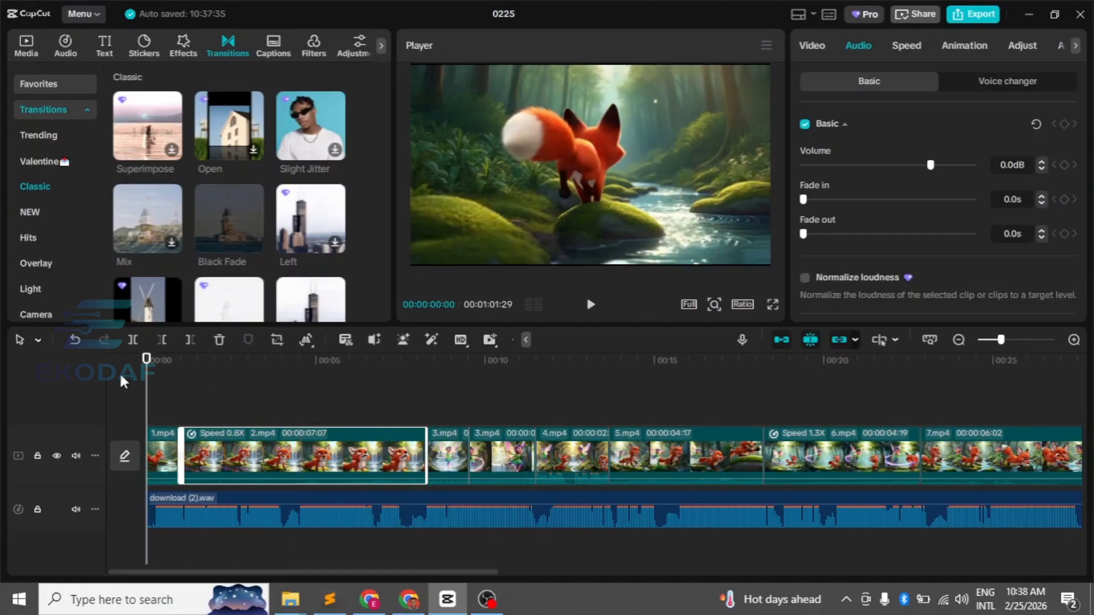
{"action": "left_click", "coordinate": [317, 553]}
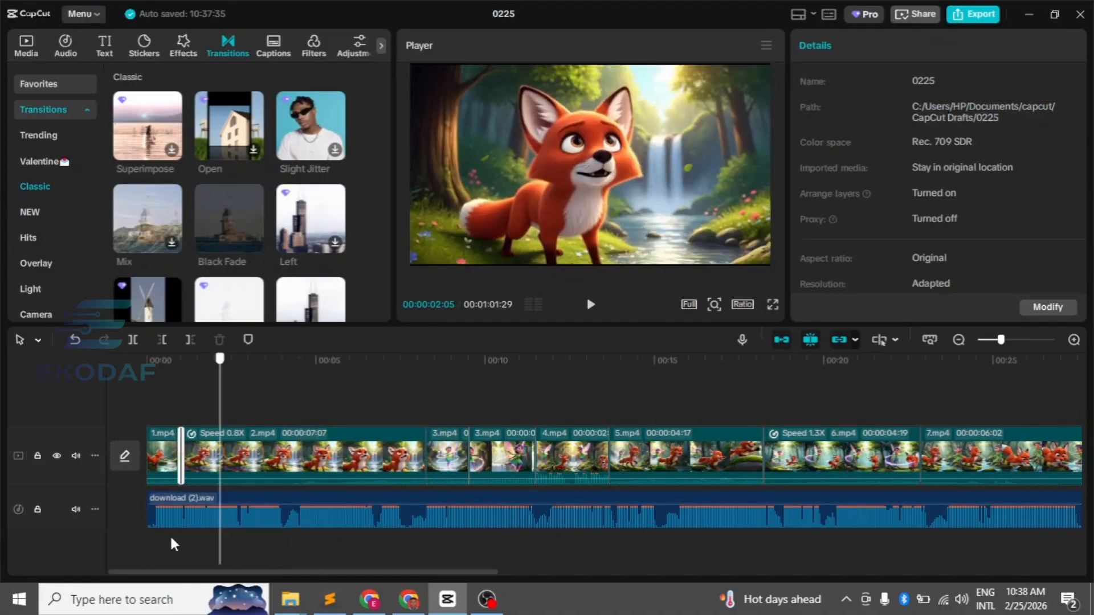
{"action": "left_click", "coordinate": [195, 394]}
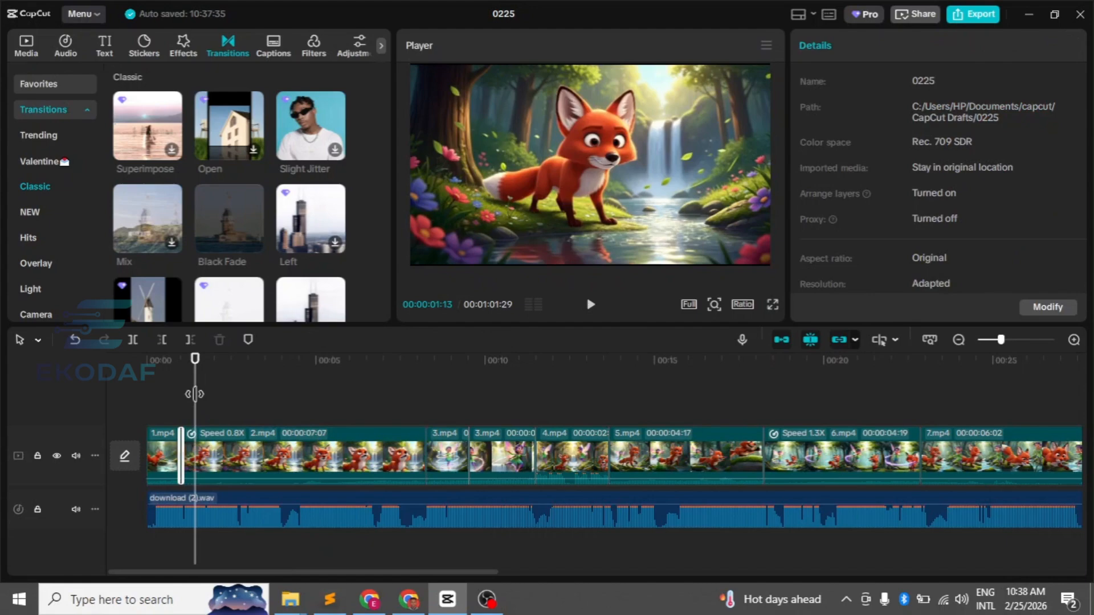
{"action": "left_click_drag", "start_coordinate": [231, 392], "coordinate": [125, 397]}
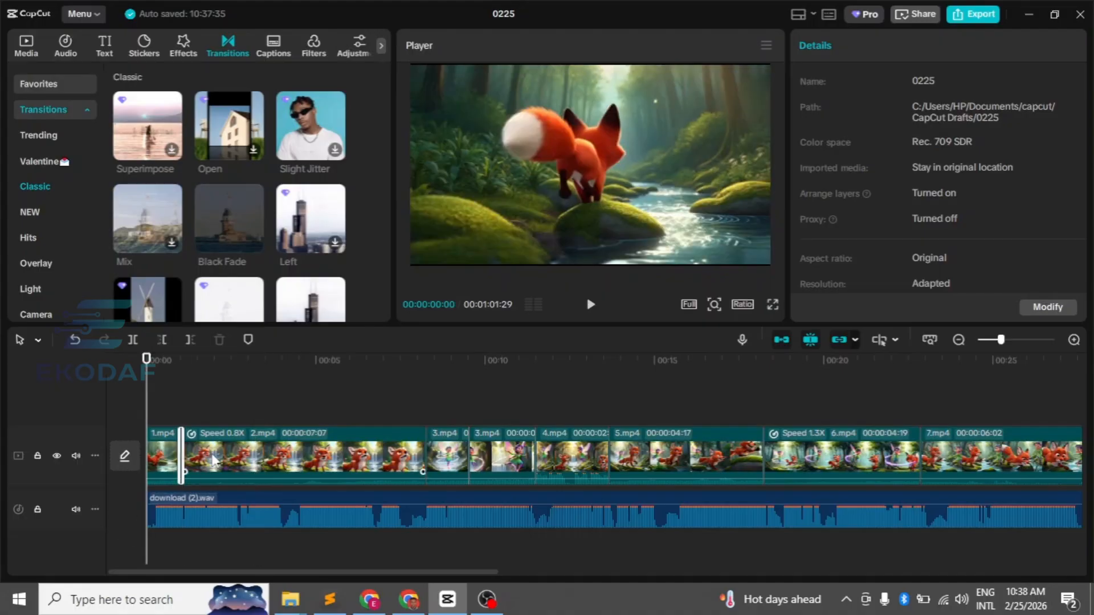
{"action": "left_click", "coordinate": [213, 405]}
{"action": "left_click", "coordinate": [267, 456]}
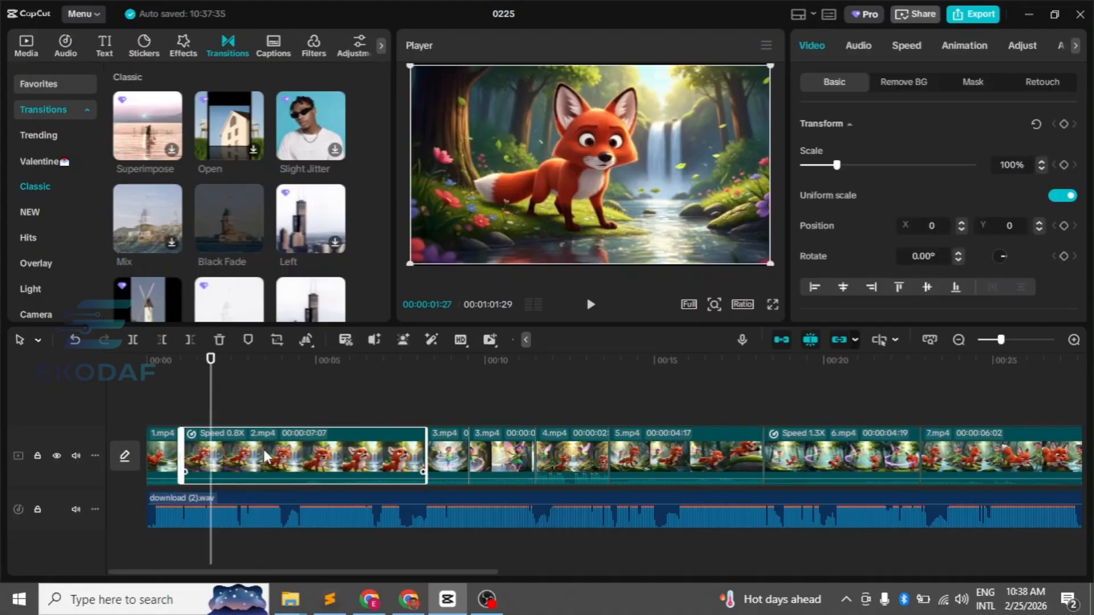
{"action": "left_click", "coordinate": [284, 392]}
- Return the playhead to the start of the timeline and play the story full screen to review the transitions
{"action": "left_click_drag", "start_coordinate": [283, 393], "coordinate": [127, 403]}
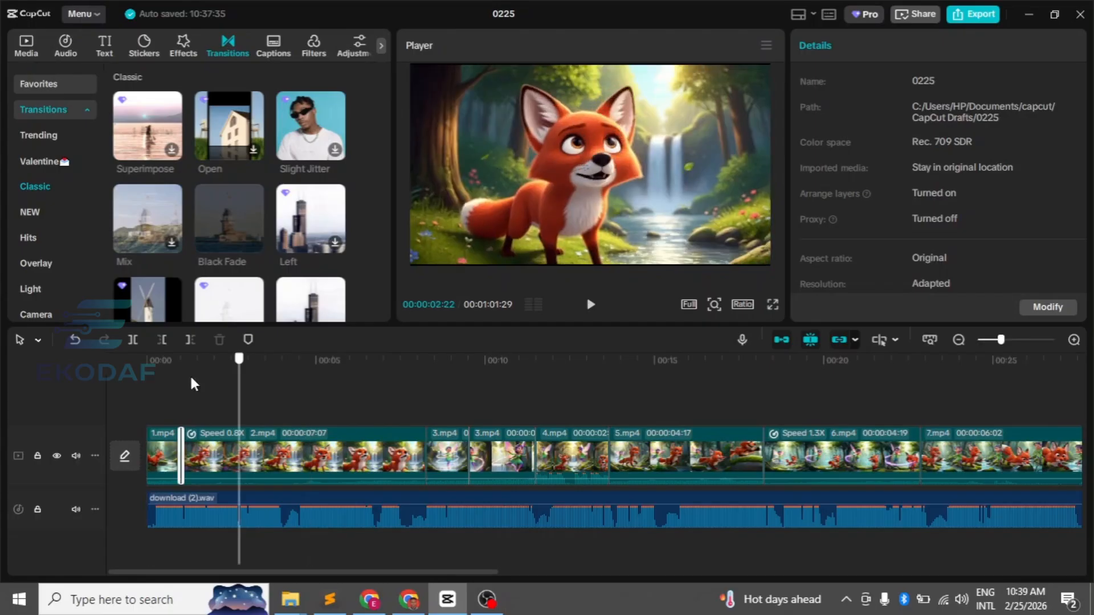
{"action": "left_click", "coordinate": [255, 558]}
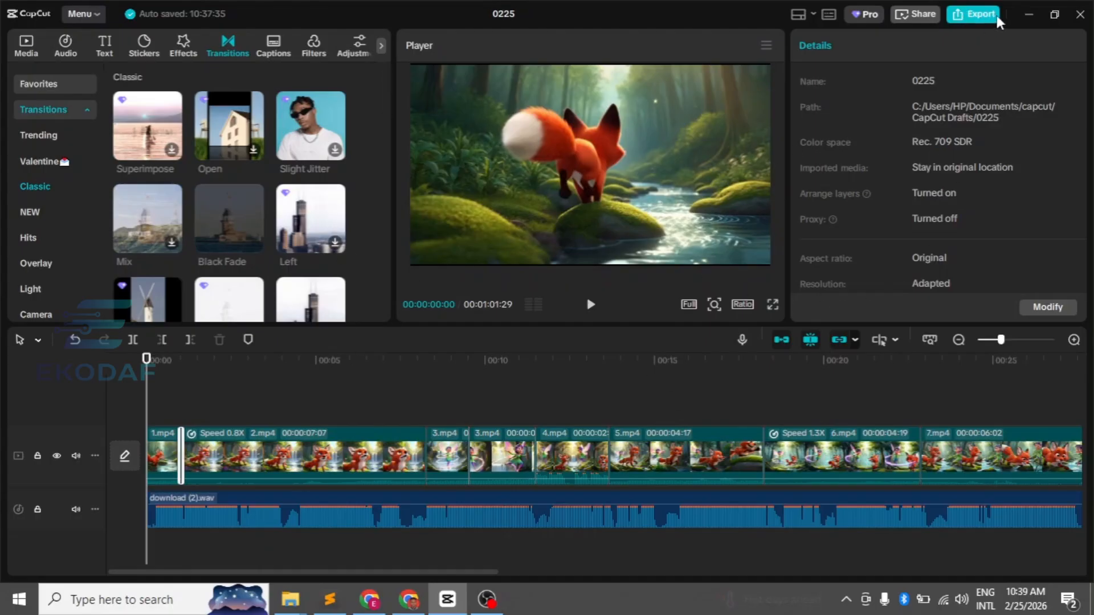
{"action": "left_click", "coordinate": [773, 305]}
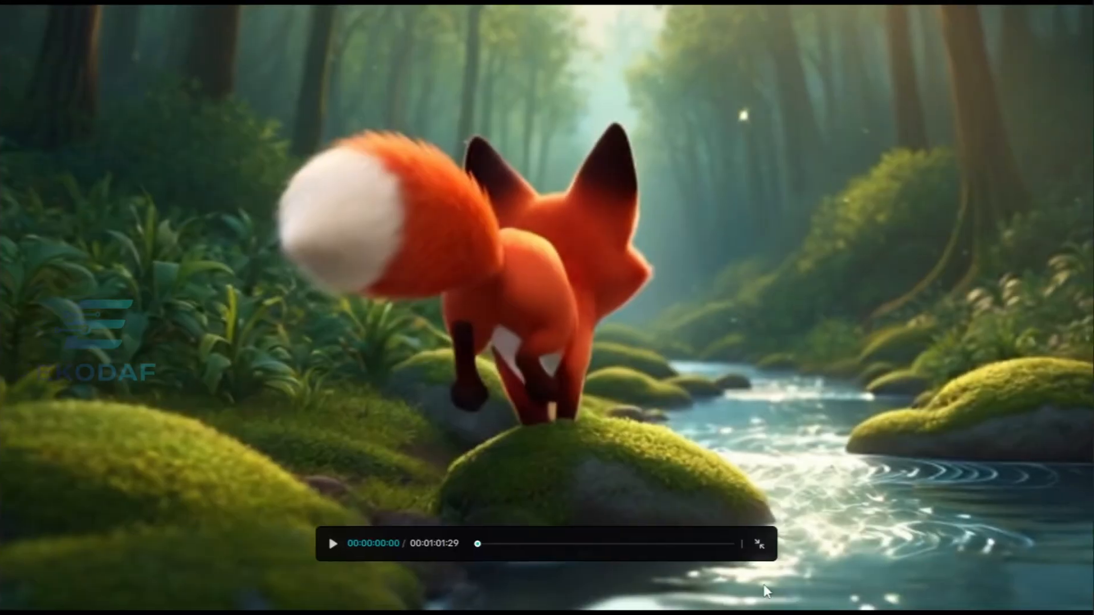
{"action": "left_click", "coordinate": [329, 536]}
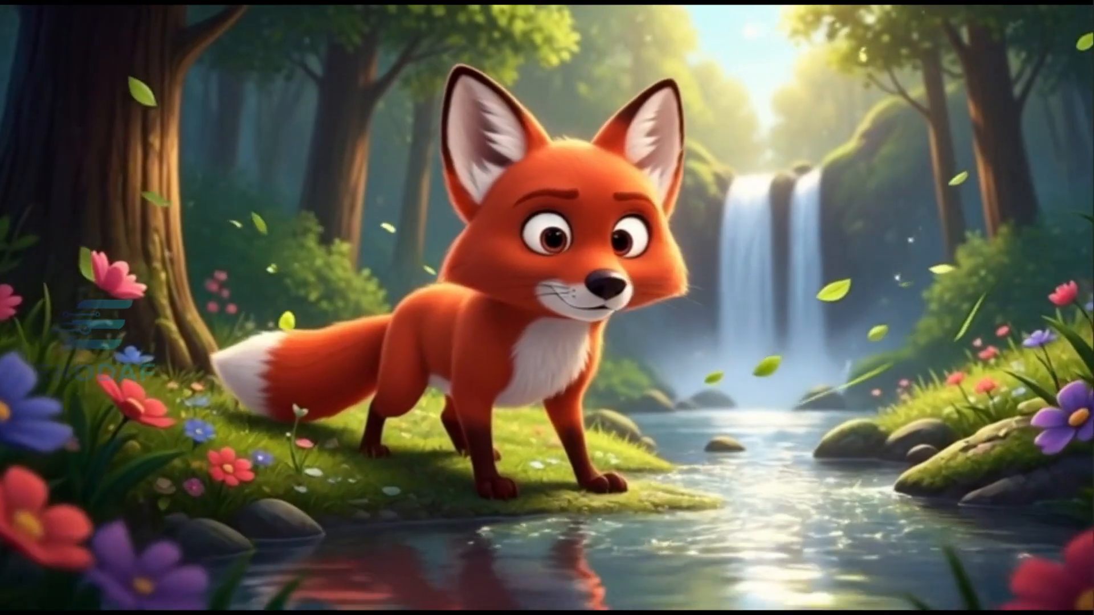